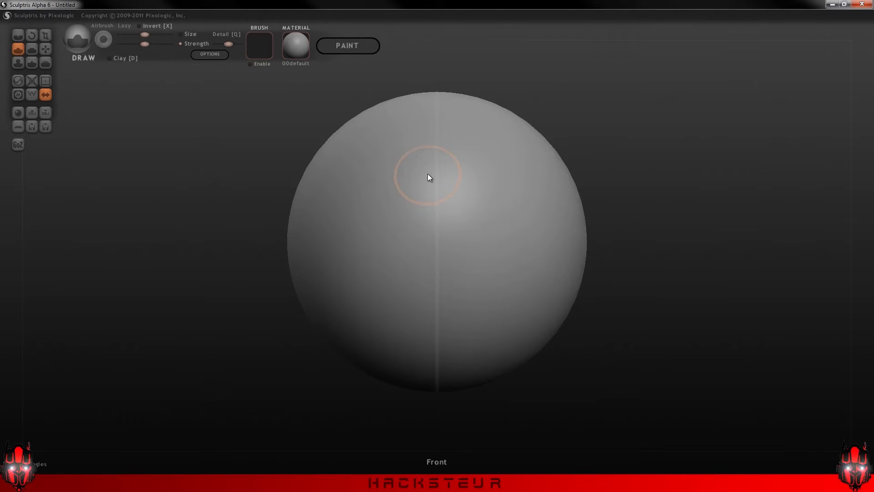
Open the sculpt options for review and close them with the settings as they are
click(203, 54)
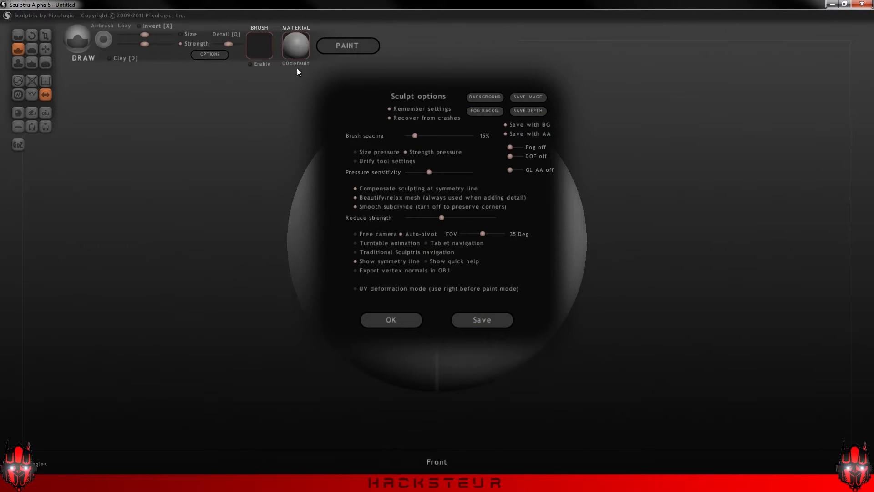
click(410, 321)
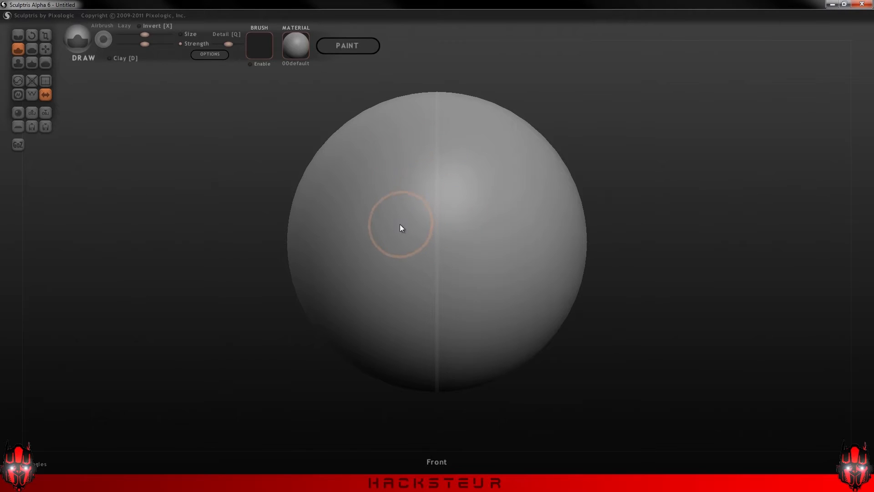
Draw symmetrical raised strokes across the middle and sides of the sphere's front with the Draw brush
drag(400, 228, 345, 242)
mouse_move(345, 242)
mouse_down()
mouse_move(386, 273)
mouse_move(374, 250)
mouse_move(382, 241)
mouse_up()
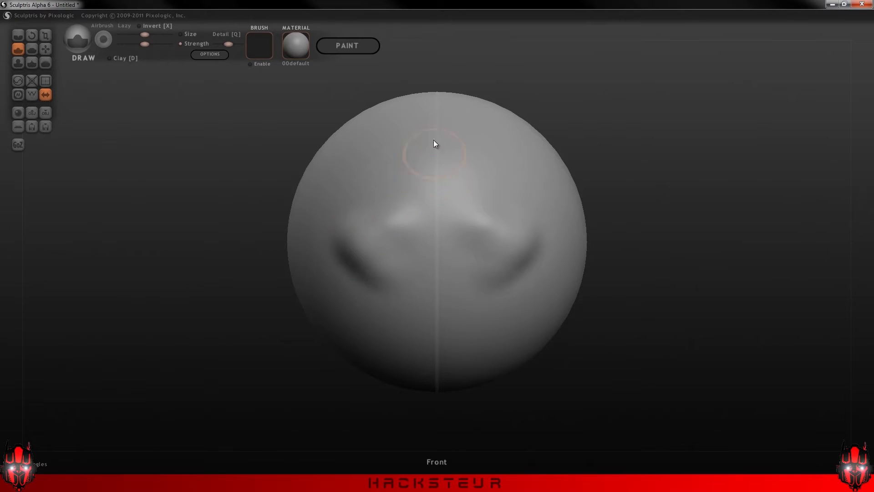
mouse_move(347, 326)
mouse_down()
mouse_move(328, 273)
mouse_move(350, 219)
mouse_up()
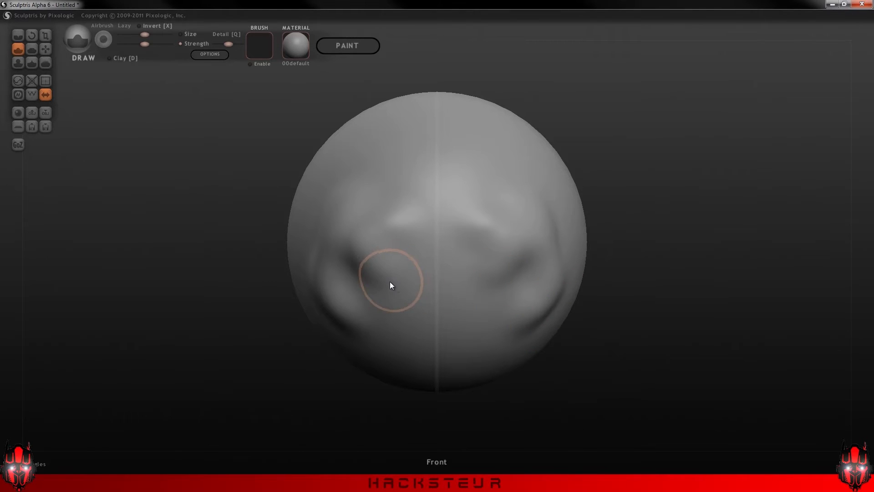
Examine the sculpted sphere from several angles, distances and view positions
mouse_move(641, 242)
mouse_down()
mouse_move(643, 230)
mouse_move(390, 244)
mouse_up()
mouse_move(286, 268)
mouse_down()
mouse_move(562, 252)
mouse_move(720, 207)
mouse_move(449, 285)
mouse_up()
mouse_move(547, 379)
mouse_down()
mouse_move(566, 316)
mouse_move(484, 323)
mouse_up()
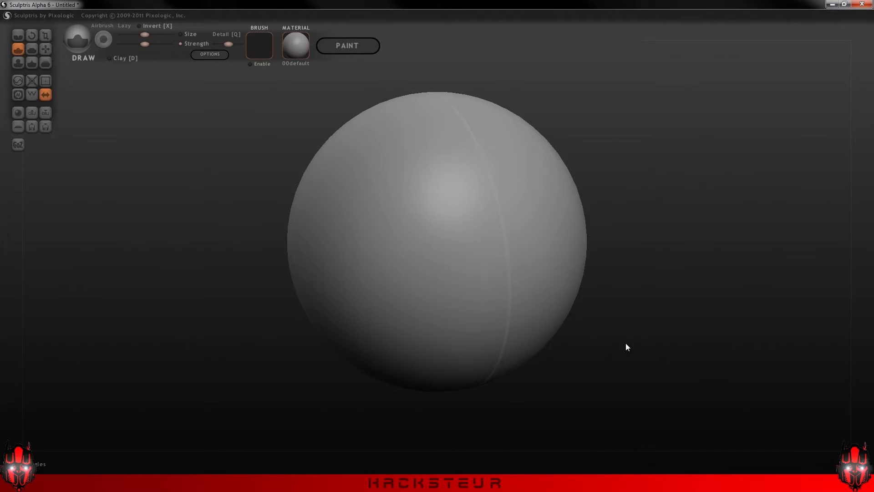
mouse_move(579, 321)
mouse_down()
mouse_move(365, 302)
mouse_move(468, 298)
mouse_up()
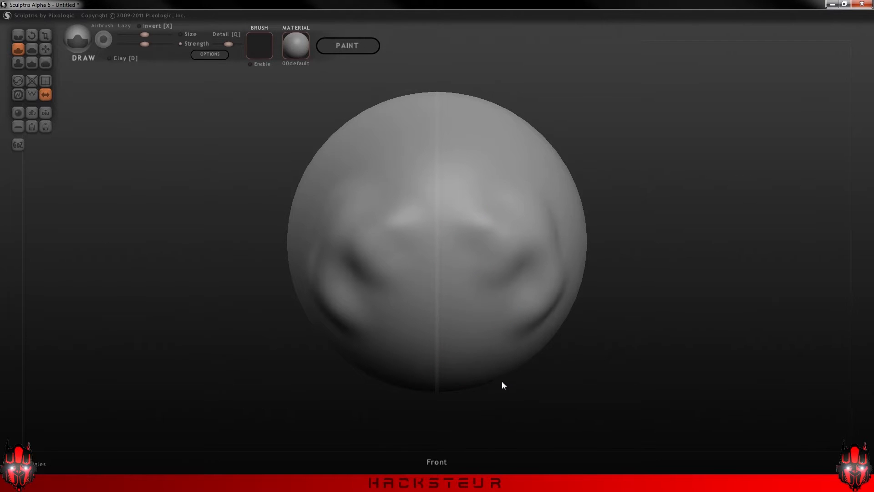
scroll(460, 279, up, 10)
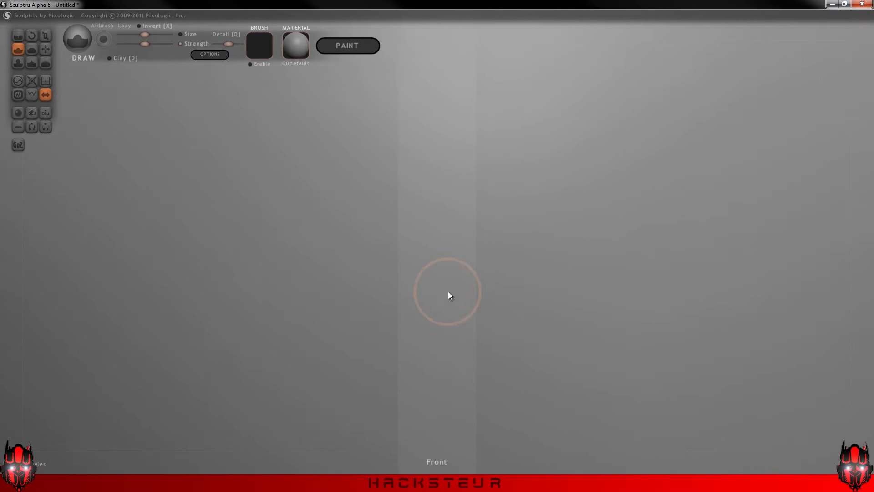
scroll(449, 295, down, 5)
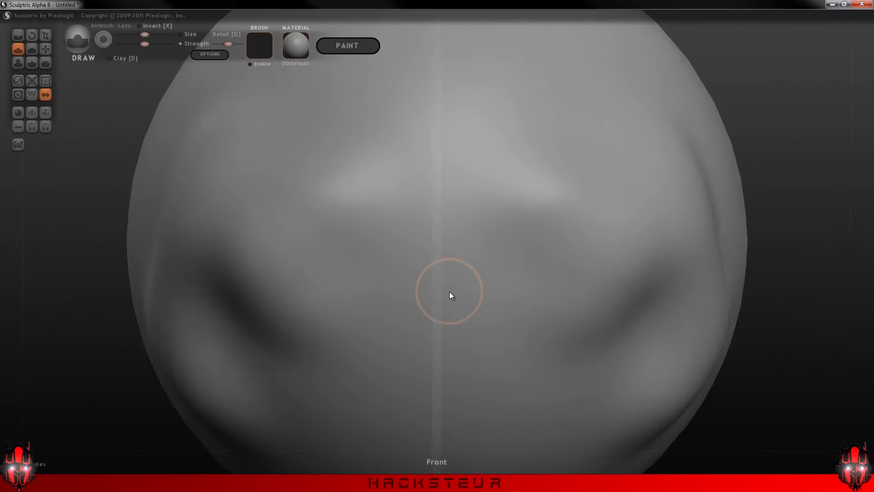
scroll(449, 295, down, 5)
drag(623, 256, 650, 155)
mouse_move(660, 185)
mouse_down()
mouse_move(654, 168)
mouse_move(646, 236)
mouse_move(644, 88)
mouse_move(646, 226)
mouse_move(665, 170)
mouse_move(659, 209)
mouse_up()
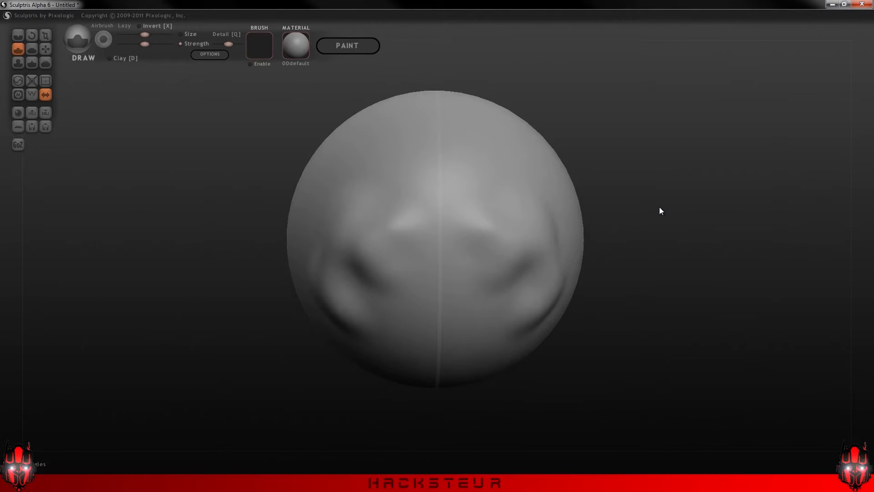
mouse_move(665, 179)
mouse_down()
mouse_move(660, 215)
mouse_move(664, 166)
mouse_up()
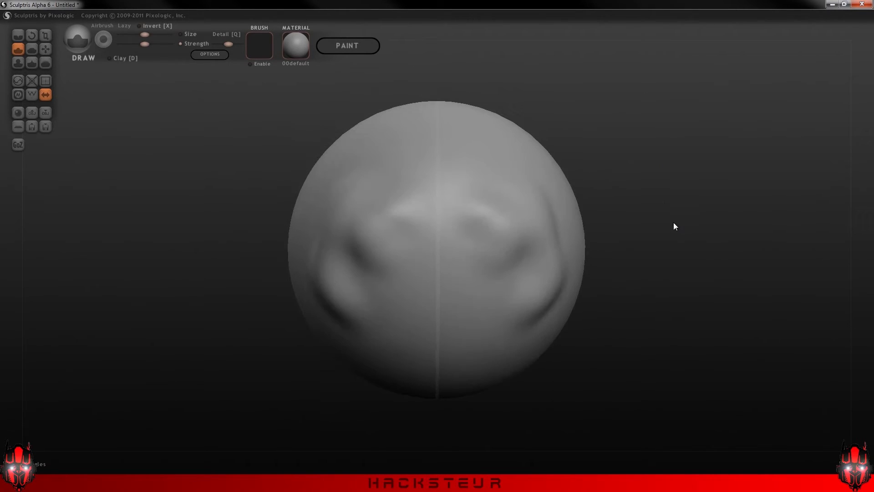
alt+drag(677, 213, 671, 229)
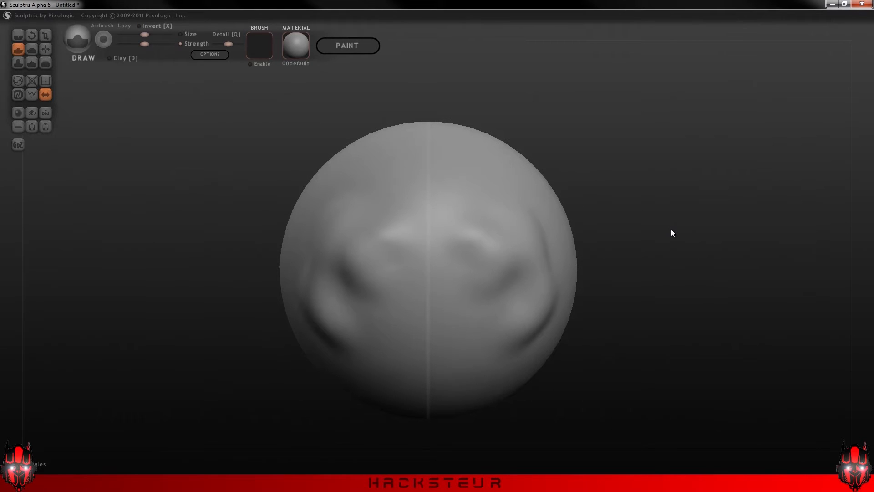
mouse_move(658, 185)
alt+mouse_down()
mouse_move(686, 115)
mouse_move(436, 205)
mouse_move(514, 146)
mouse_move(744, 116)
mouse_move(580, 203)
mouse_move(711, 187)
mouse_move(692, 275)
mouse_move(768, 267)
mouse_move(578, 255)
mouse_move(593, 292)
mouse_move(544, 296)
mouse_move(553, 265)
mouse_move(559, 294)
mouse_move(649, 274)
mouse_move(606, 286)
mouse_move(642, 287)
alt+mouse_up()
scroll(744, 117, up, 2)
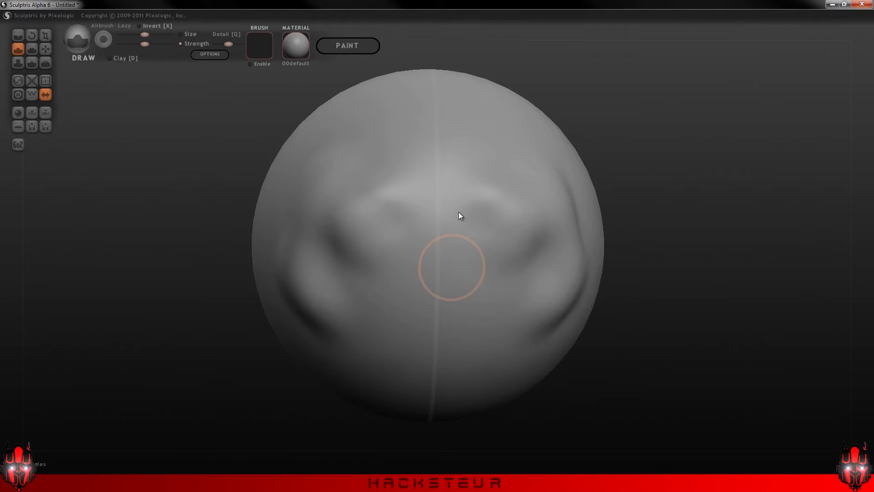
Create a fresh sphere in a new scene, discarding the sculpted strokes
click(18, 113)
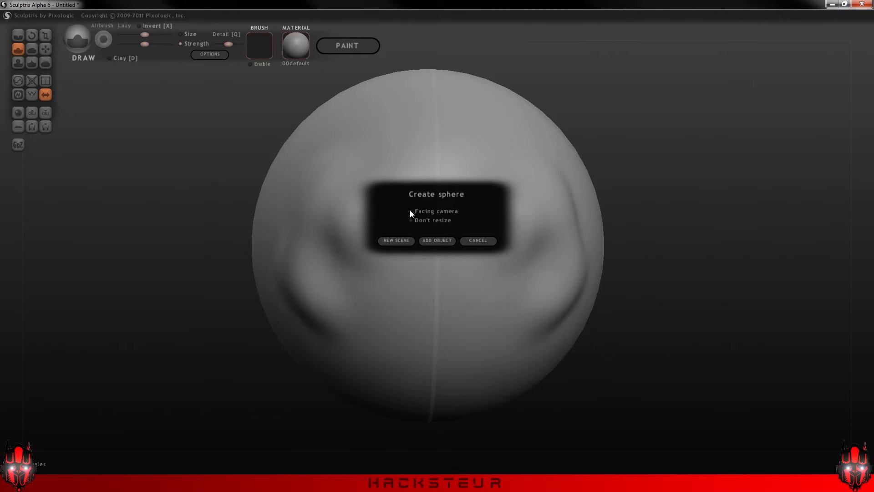
click(394, 242)
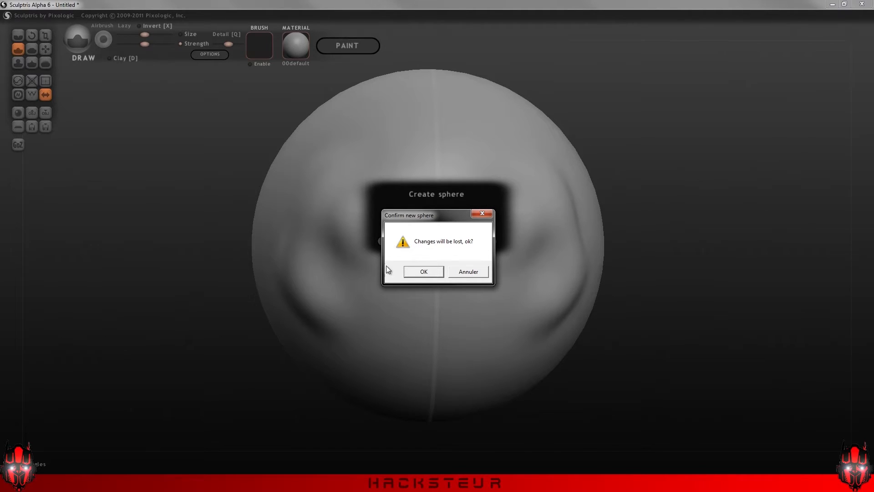
click(426, 270)
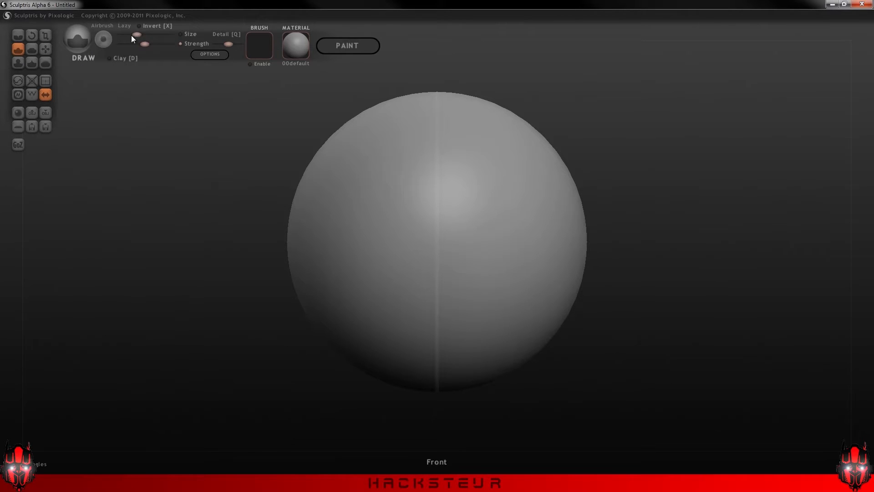
Enlarge the Draw brush slightly, raise its strength close to maximum, and sculpt a thick brow ridge across the upper front of the sphere
drag(116, 35, 151, 35)
drag(400, 200, 428, 198)
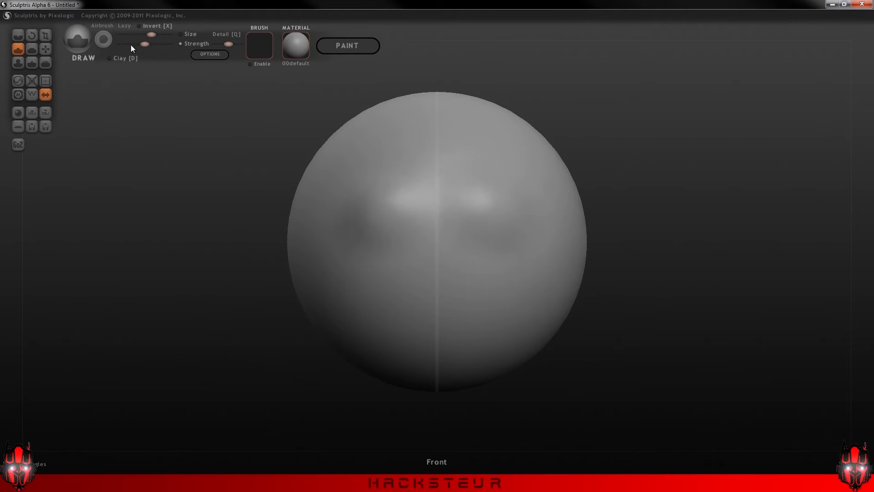
drag(144, 44, 168, 44)
mouse_move(443, 232)
mouse_down()
mouse_move(437, 220)
mouse_move(252, 158)
mouse_up()
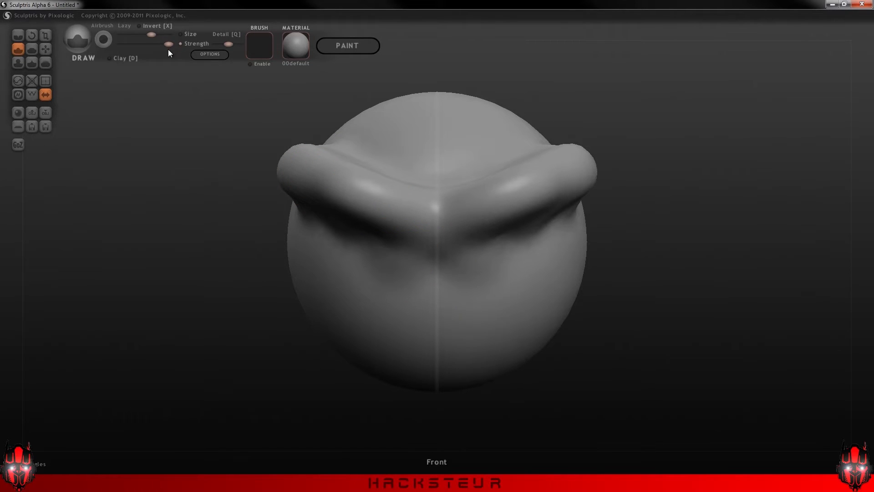
Enable Clay for the Draw brush and build up flattened volume on the lower front and the side of the head
click(109, 58)
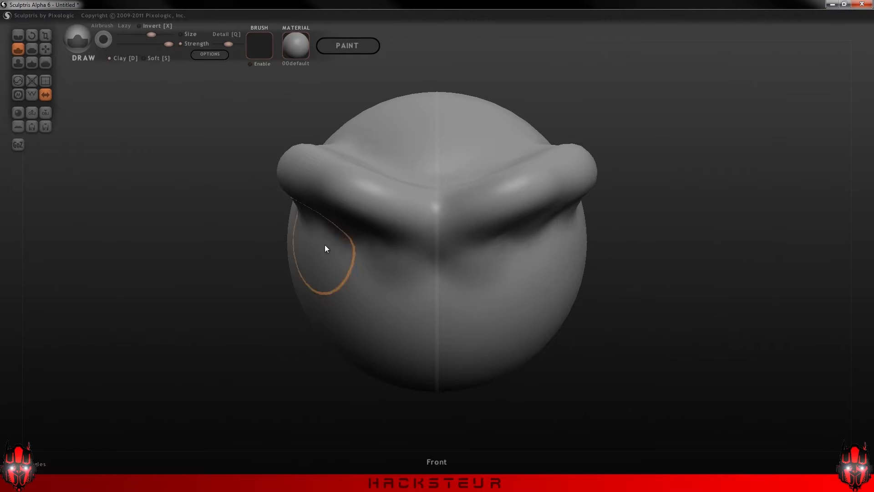
drag(489, 338, 400, 319)
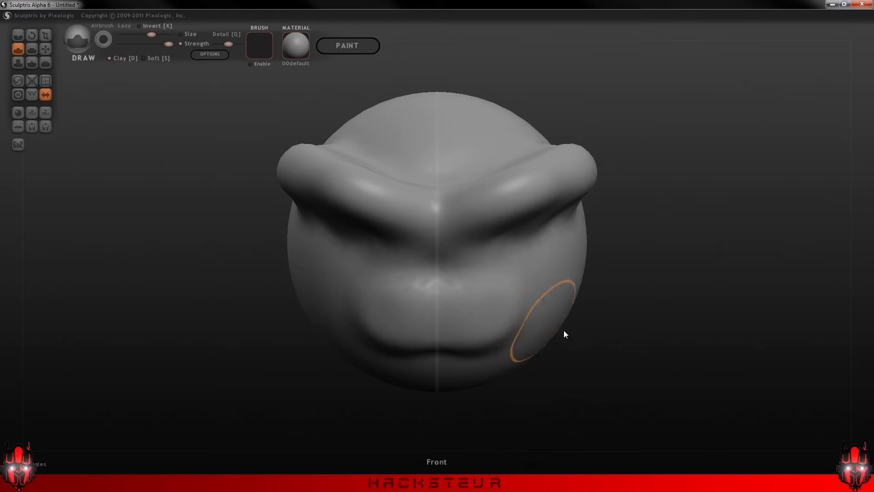
mouse_move(628, 264)
mouse_down()
mouse_move(597, 272)
mouse_move(570, 260)
mouse_up()
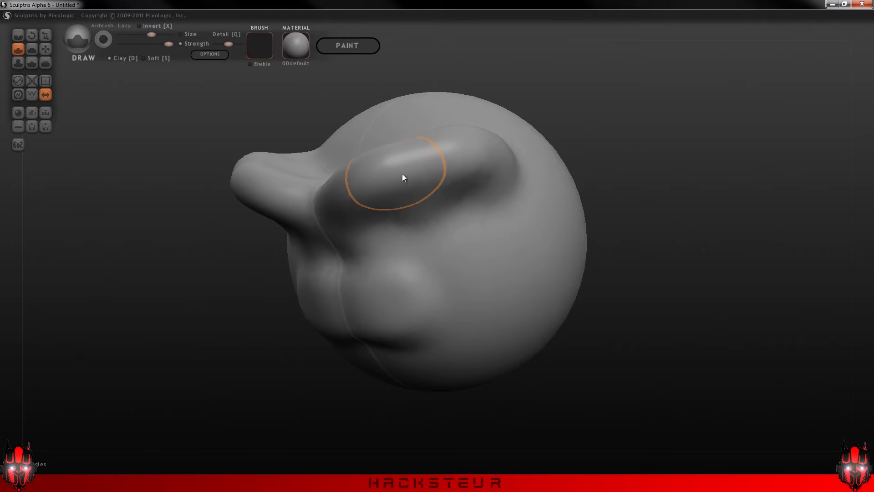
mouse_move(681, 230)
mouse_down()
mouse_move(665, 285)
mouse_move(630, 272)
mouse_up()
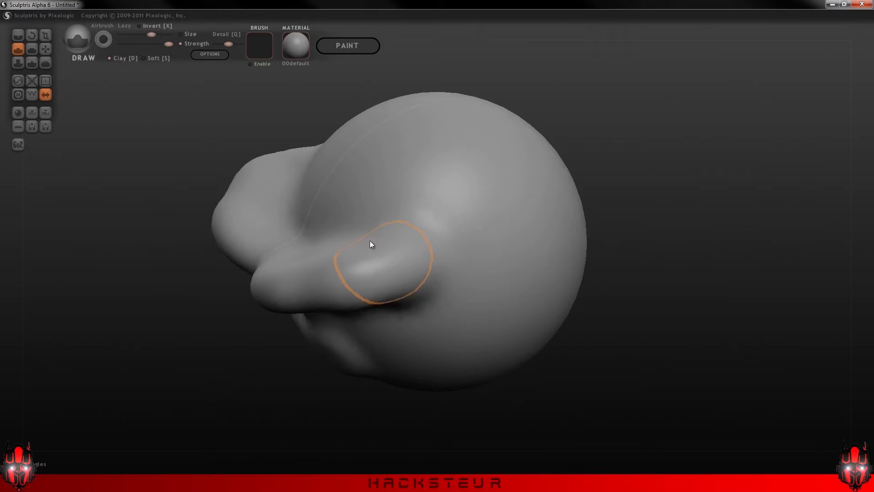
mouse_move(471, 310)
mouse_down()
mouse_move(461, 306)
mouse_move(464, 317)
mouse_move(413, 332)
mouse_move(410, 355)
mouse_move(404, 322)
mouse_move(476, 265)
mouse_up()
mouse_move(654, 334)
mouse_down()
mouse_move(661, 310)
mouse_move(691, 283)
mouse_up()
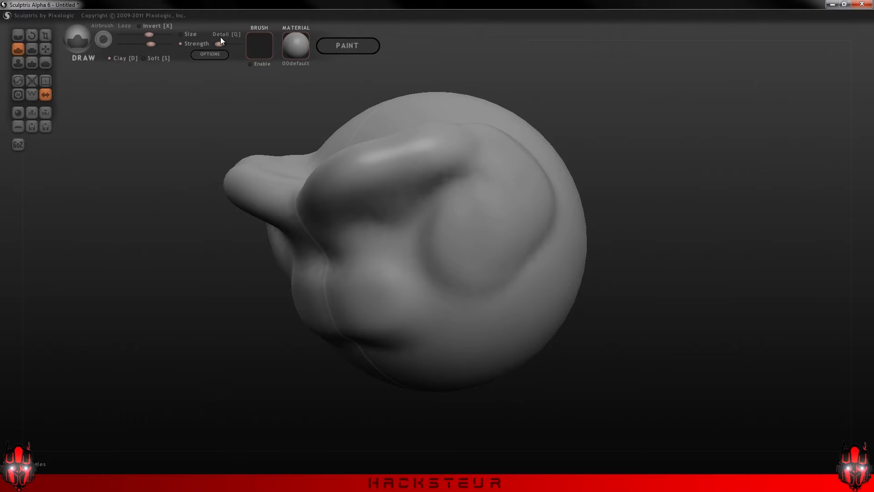
Replace the sculpted head with a fresh sphere in a new scene, discarding the changes
click(18, 114)
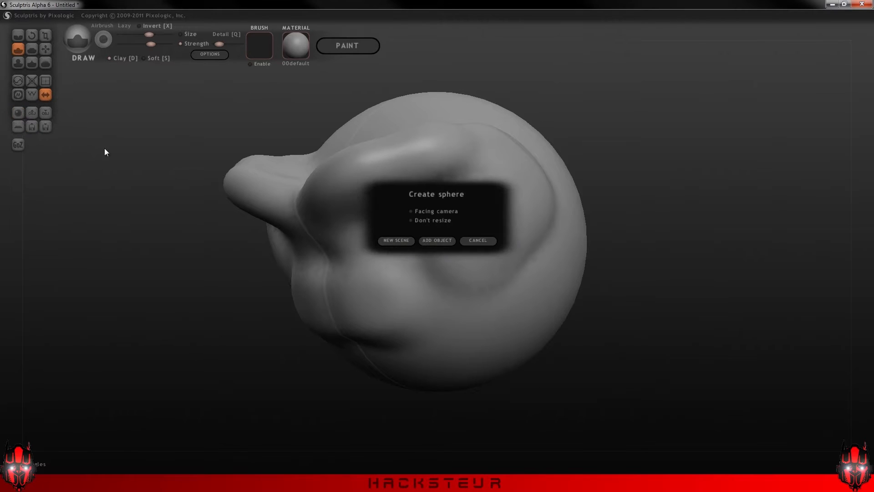
click(395, 240)
click(413, 271)
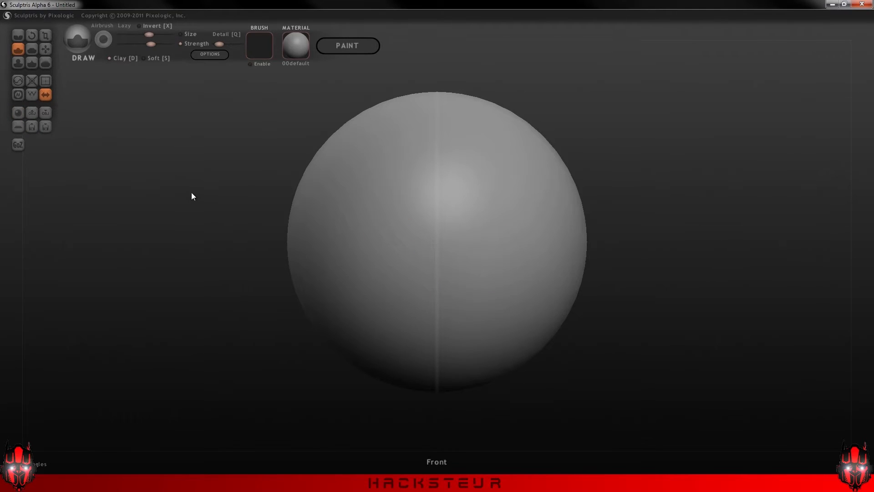
Show the wireframe and draw clay strokes across the front of the sphere with a low detail setting
click(31, 96)
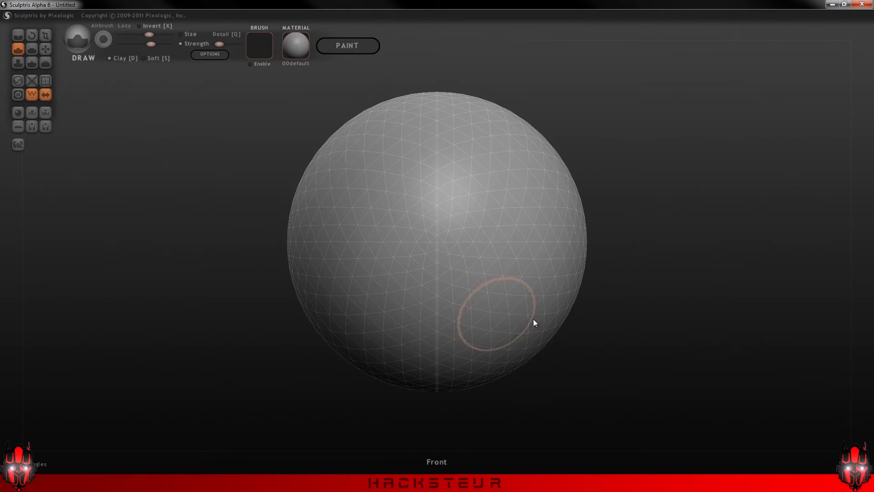
drag(363, 260, 342, 198)
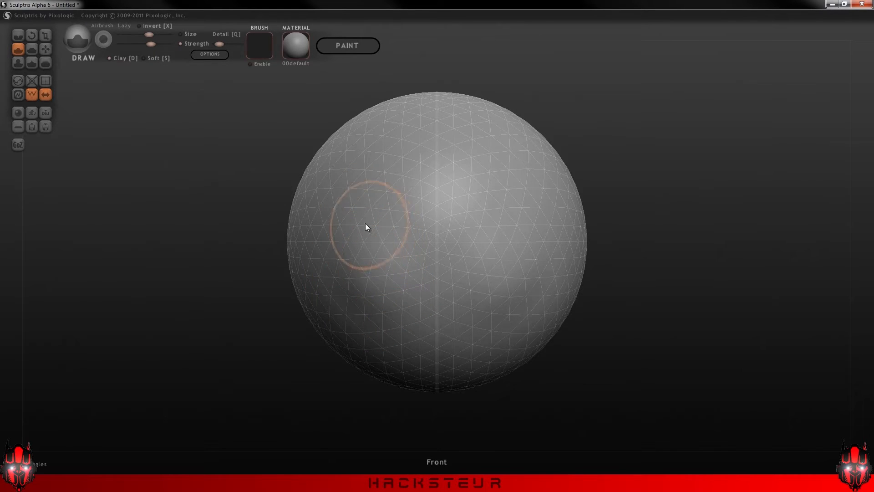
drag(361, 233, 406, 276)
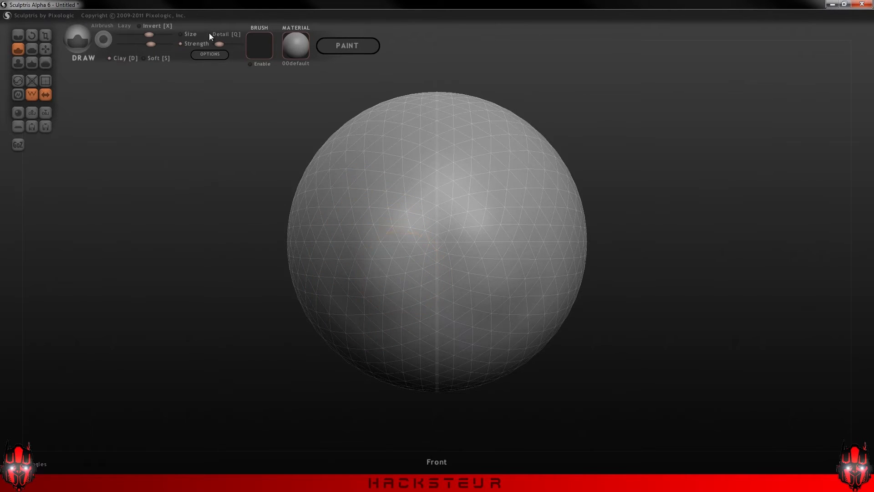
mouse_move(564, 349)
mouse_down()
mouse_move(566, 320)
mouse_move(511, 349)
mouse_up()
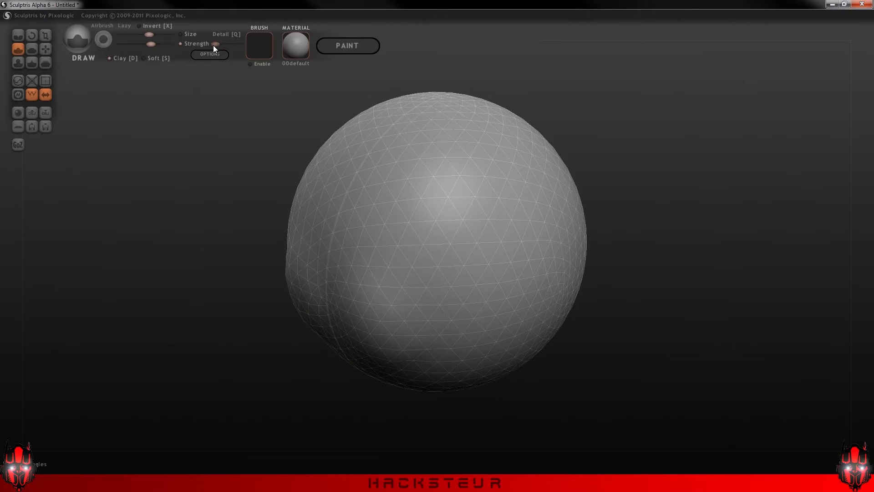
mouse_move(390, 241)
mouse_down()
mouse_move(351, 320)
mouse_move(299, 252)
mouse_up()
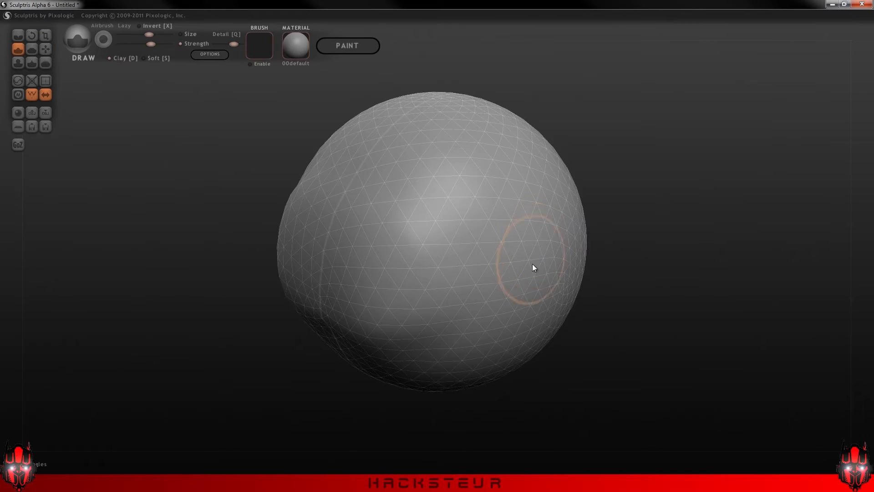
Draw a high-detail clay stroke on the sphere's side, and add a smaller bump near the symmetry line with a reduced brush size
mouse_move(431, 201)
mouse_down()
mouse_move(470, 232)
mouse_move(448, 258)
mouse_move(457, 275)
mouse_up()
scroll(477, 252, up, 5)
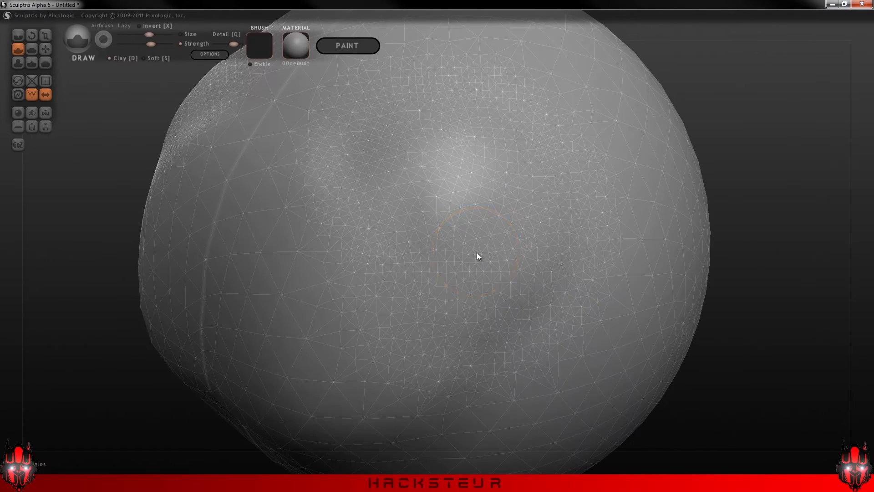
scroll(476, 252, down, 3)
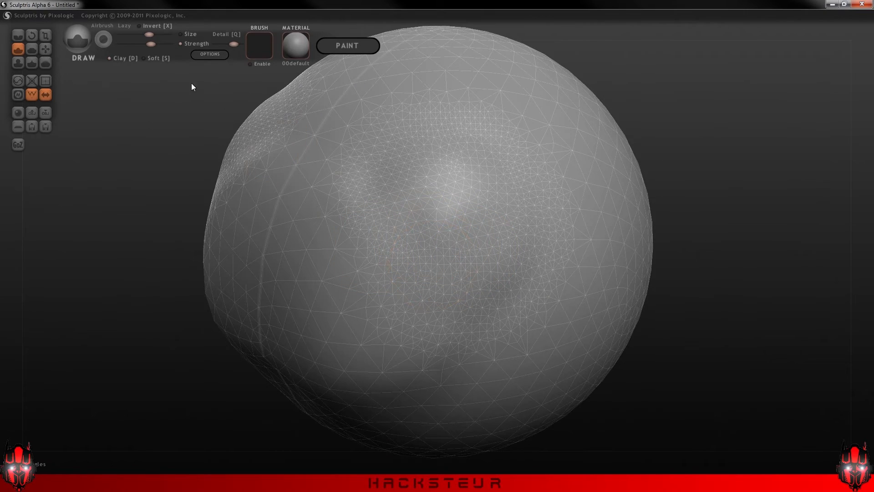
drag(149, 34, 131, 36)
drag(302, 257, 296, 303)
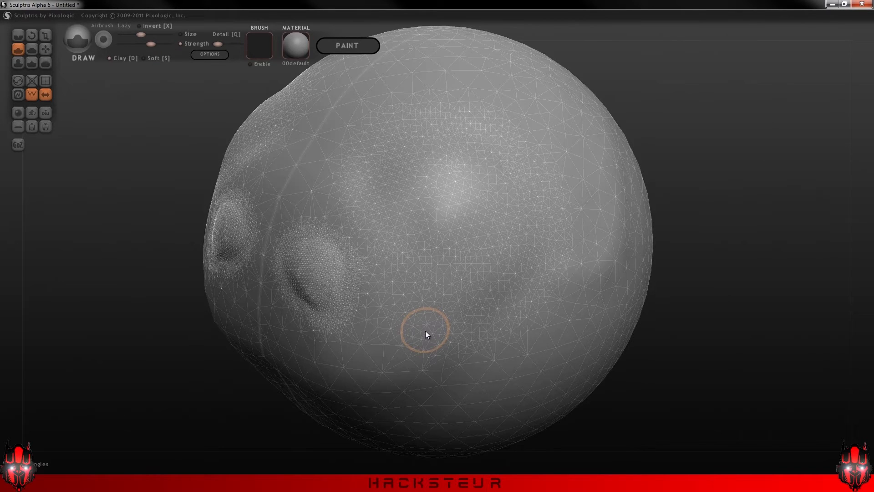
Create a fresh sphere in a new scene, discarding the wireframe test strokes, and hide the wireframe
click(18, 114)
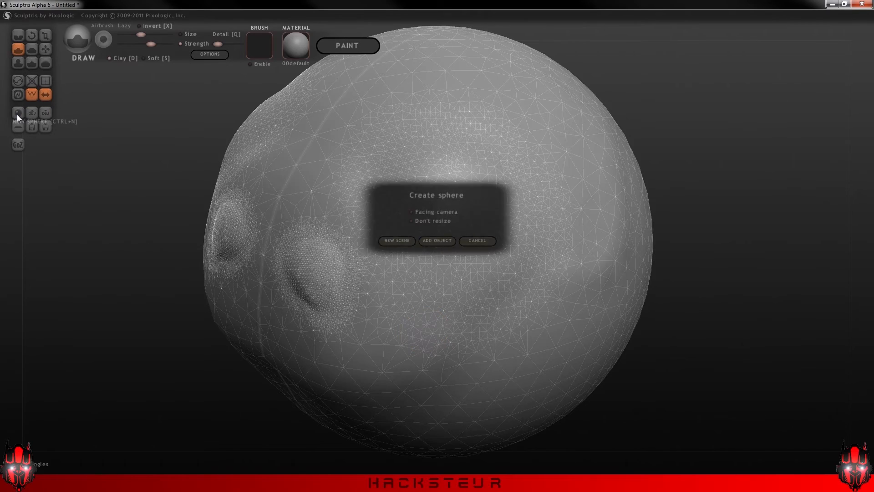
click(392, 241)
click(426, 271)
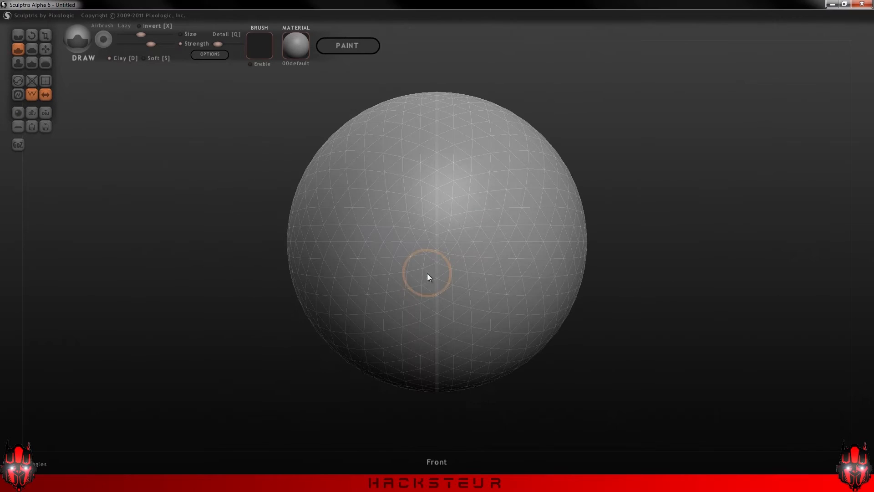
click(34, 97)
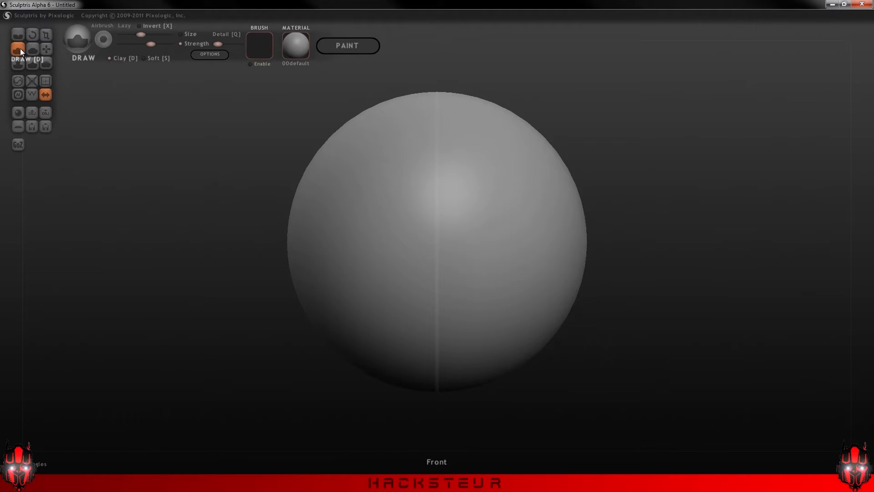
Carve a horizontal crease across the front of the sphere with the Crease brush, raising the brush size and detail slightly
click(19, 34)
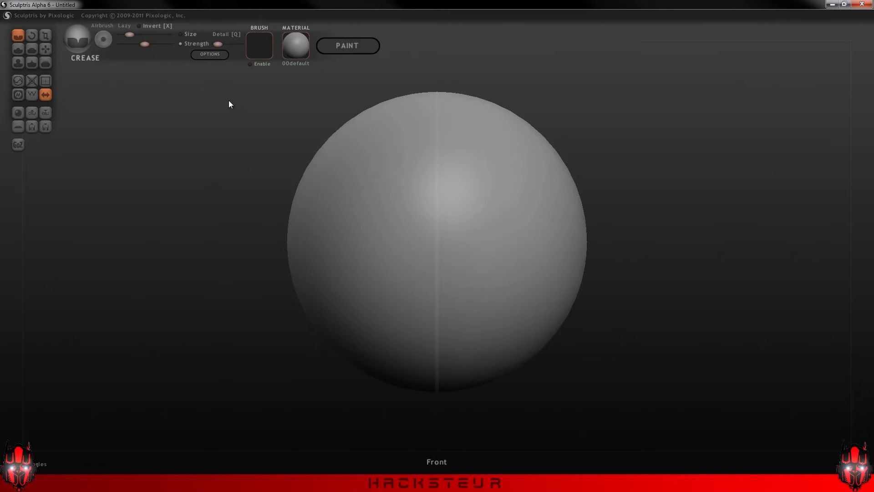
mouse_move(318, 263)
mouse_down()
mouse_move(377, 255)
mouse_move(483, 269)
mouse_move(564, 264)
mouse_up()
mouse_move(330, 265)
mouse_down()
mouse_move(525, 267)
mouse_move(380, 267)
mouse_up()
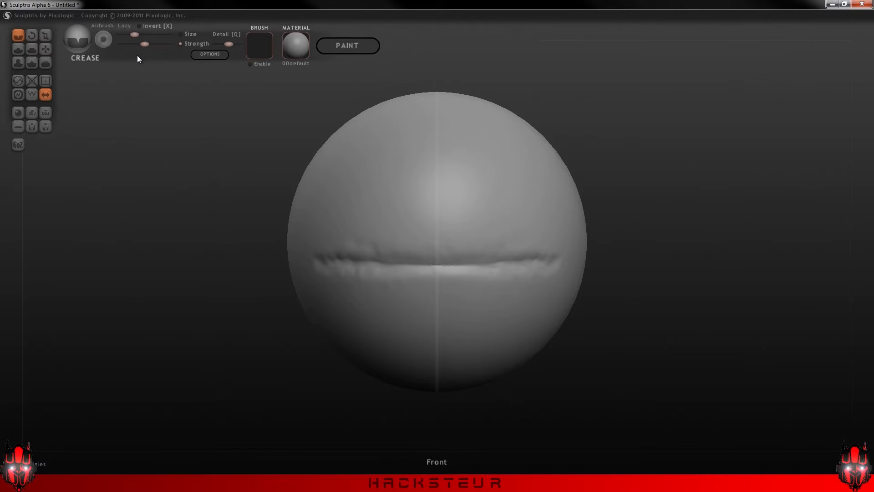
Twist the surface above the crease into two mirrored swirls with the Rotate brush
click(32, 36)
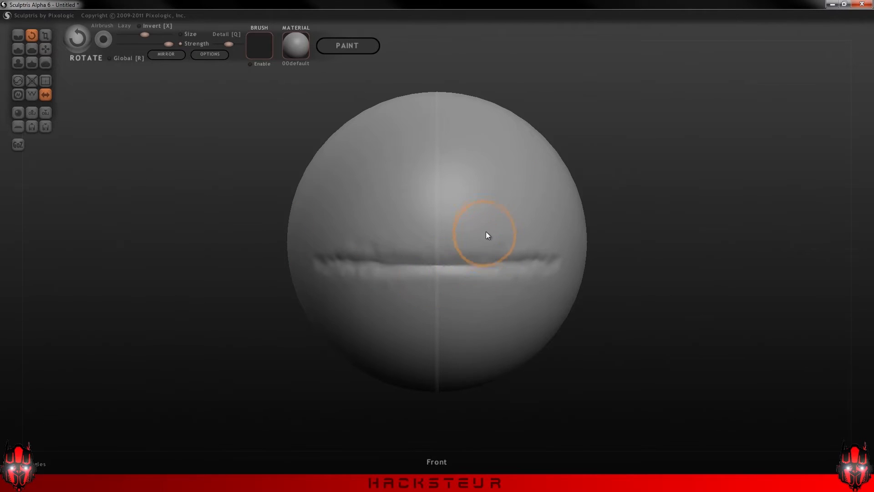
mouse_move(476, 211)
mouse_down()
mouse_move(493, 214)
mouse_move(491, 196)
mouse_up()
mouse_move(466, 198)
mouse_down()
mouse_move(464, 223)
mouse_move(479, 234)
mouse_move(472, 217)
mouse_move(486, 224)
mouse_move(456, 205)
mouse_move(474, 228)
mouse_up()
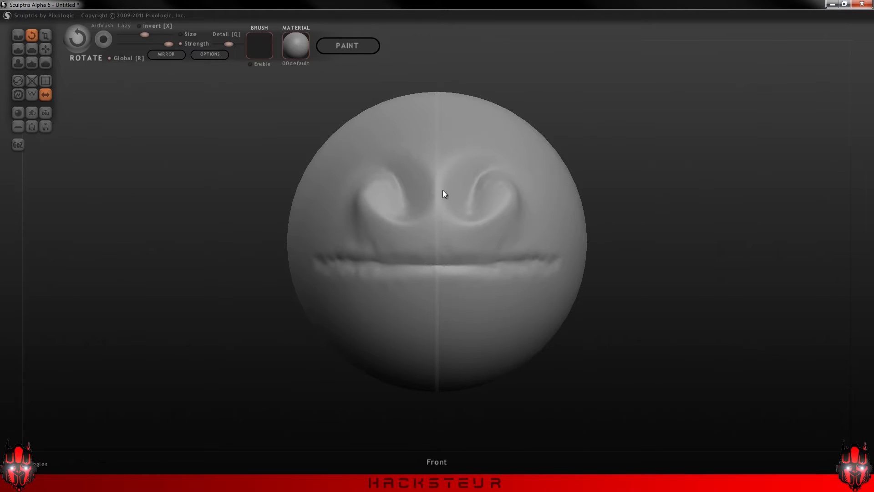
Try rotating the whole model with the Global option, and try mirroring it, undoing the changes and returning to the front view
drag(439, 202, 387, 212)
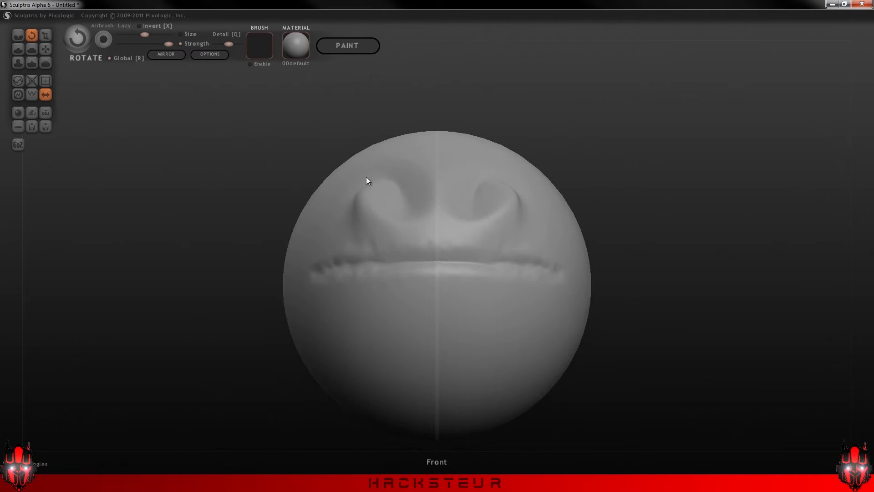
drag(437, 290, 446, 261)
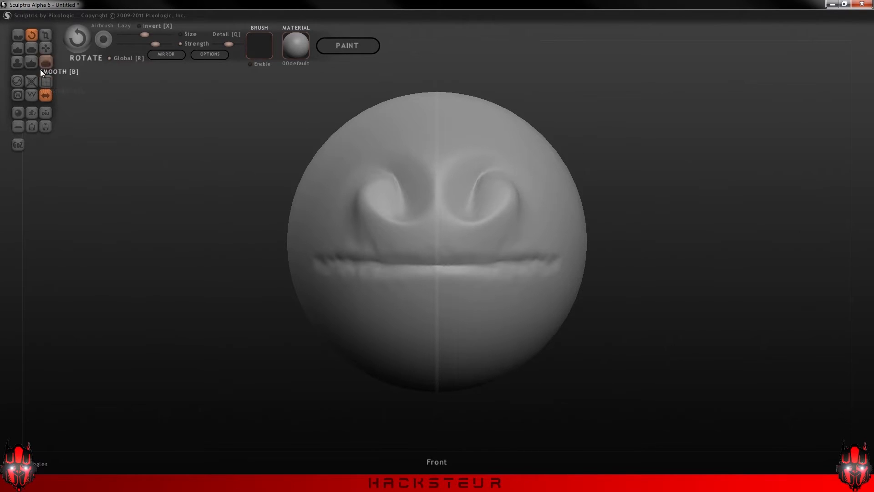
click(164, 55)
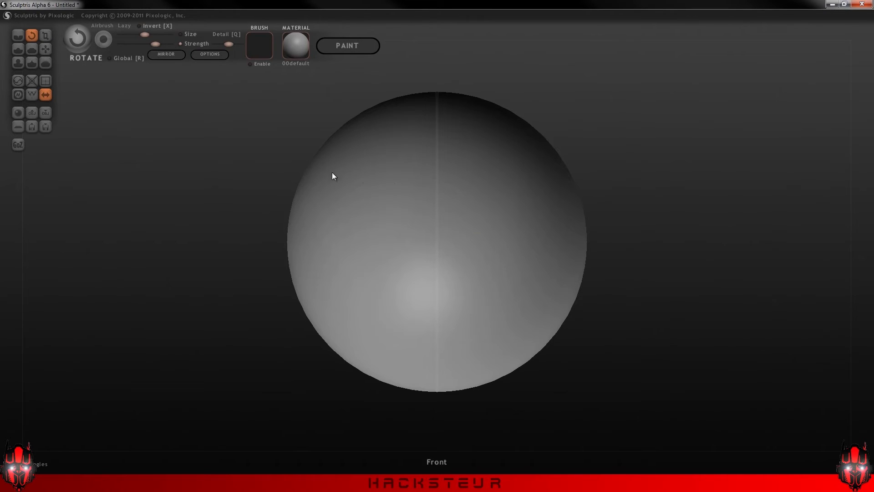
mouse_move(491, 258)
mouse_down()
mouse_move(464, 234)
mouse_move(508, 219)
mouse_move(514, 225)
mouse_up()
mouse_move(649, 253)
mouse_down()
mouse_move(471, 256)
mouse_move(594, 265)
mouse_up()
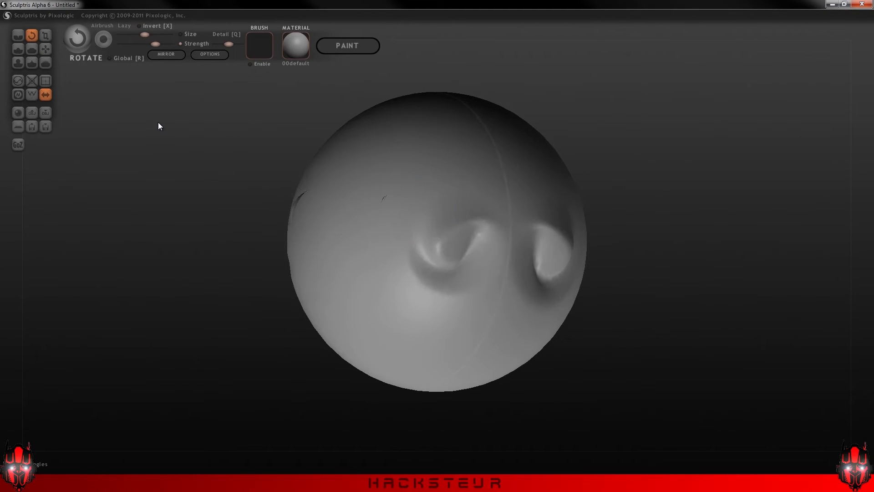
key(ctrl+z)
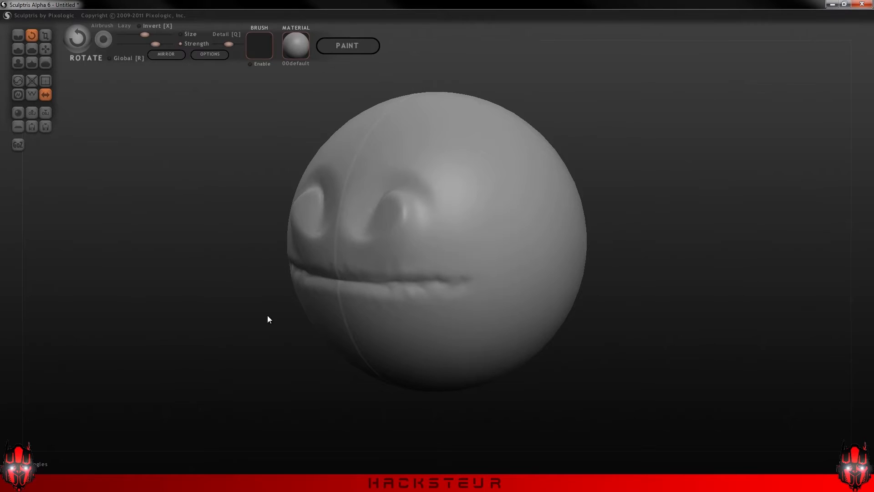
drag(314, 302, 348, 298)
key(ctrl+z)
mouse_move(700, 257)
mouse_down()
mouse_move(706, 248)
mouse_move(766, 266)
mouse_up()
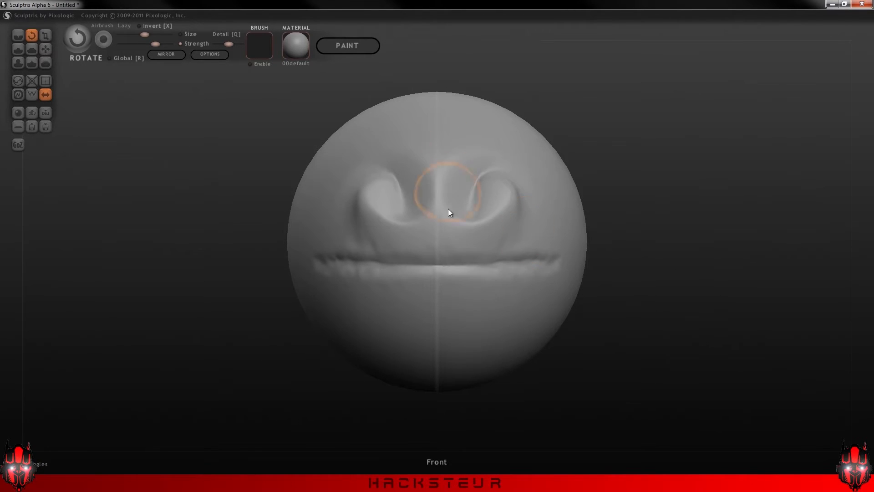
Scale the surface at the symmetry line just above the mouth crease with the Scale brush, and undo the second stroke
click(45, 35)
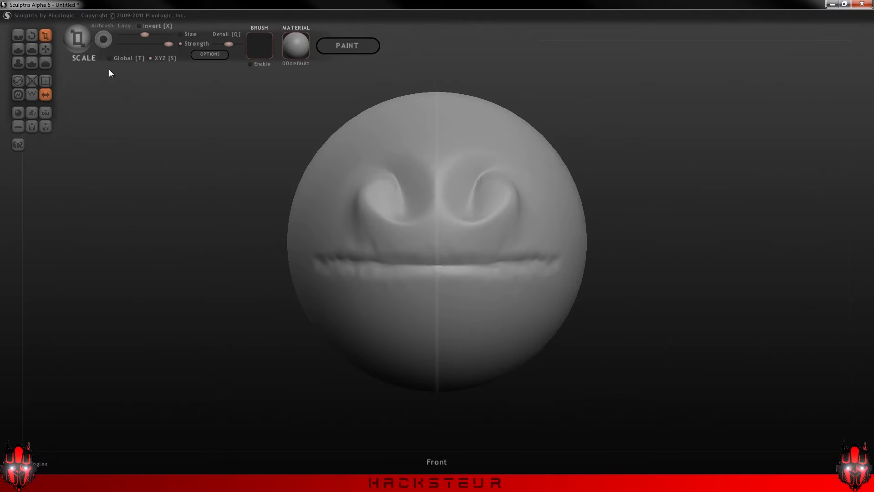
mouse_move(435, 224)
mouse_down()
mouse_move(626, 203)
mouse_move(424, 223)
mouse_move(472, 220)
mouse_move(460, 216)
mouse_move(482, 210)
mouse_up()
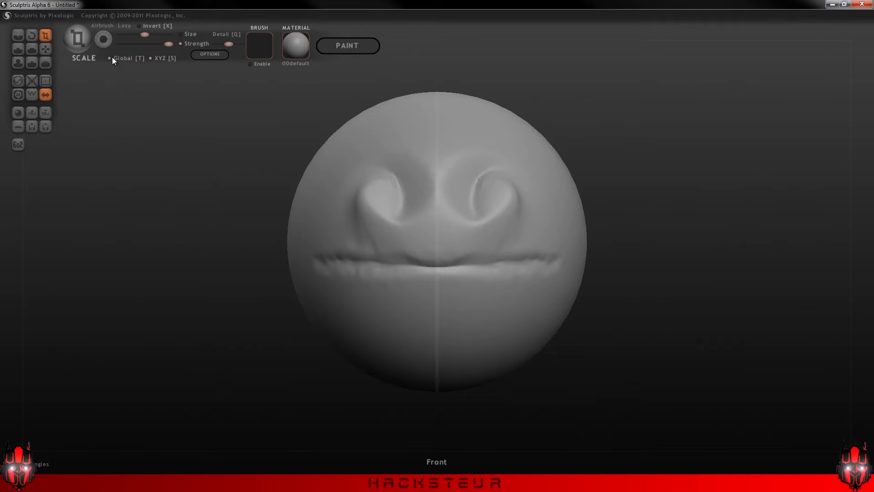
mouse_move(425, 232)
mouse_down()
mouse_move(438, 241)
mouse_move(302, 247)
mouse_up()
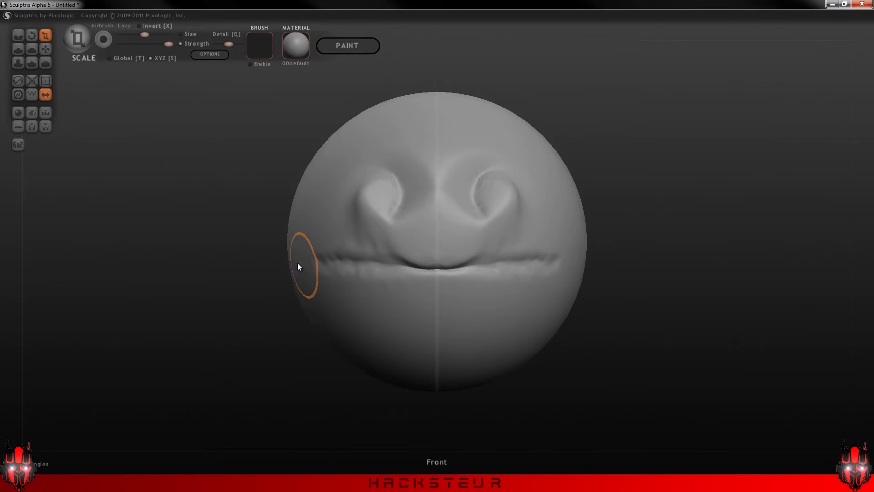
key(ctrl+z)
Examine the scaled face by orbiting and zooming in and out, and return to the front view slightly enlarged
mouse_move(207, 219)
mouse_down()
mouse_move(256, 204)
mouse_move(218, 218)
mouse_up()
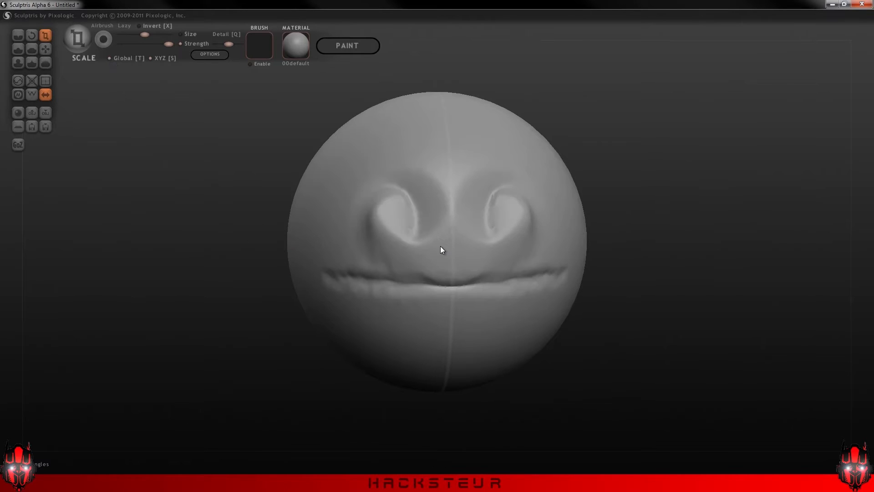
scroll(441, 246, up, 5)
scroll(686, 214, up, 2)
scroll(438, 254, down, 6)
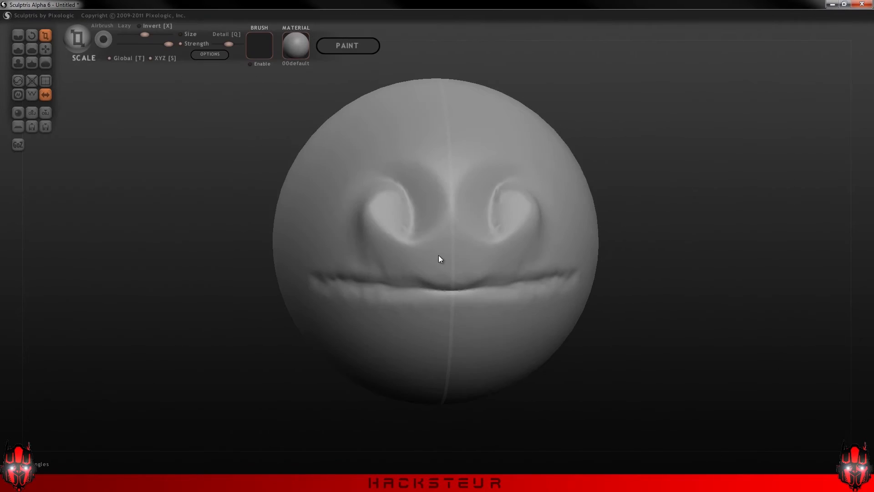
scroll(490, 245, up, 2)
scroll(490, 243, down, 2)
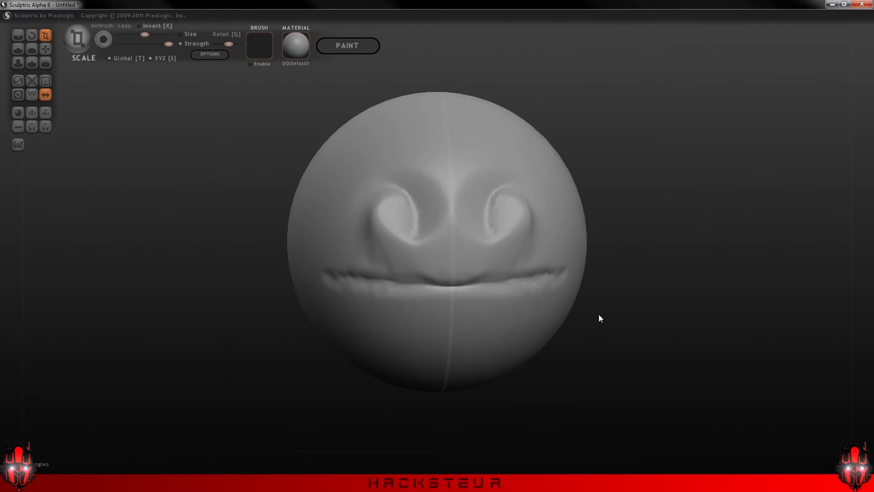
scroll(566, 324, up, 2)
scroll(564, 319, down, 1)
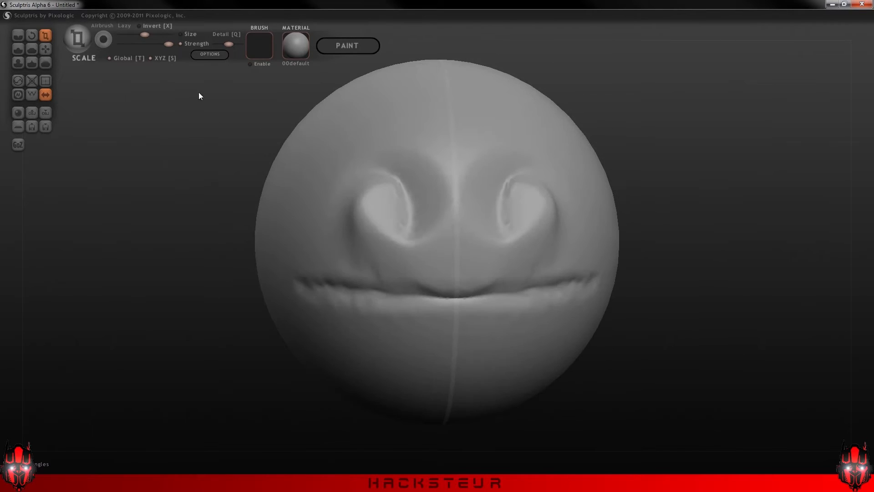
mouse_move(649, 347)
shift+mouse_down()
mouse_move(583, 347)
mouse_move(596, 359)
shift+mouse_up()
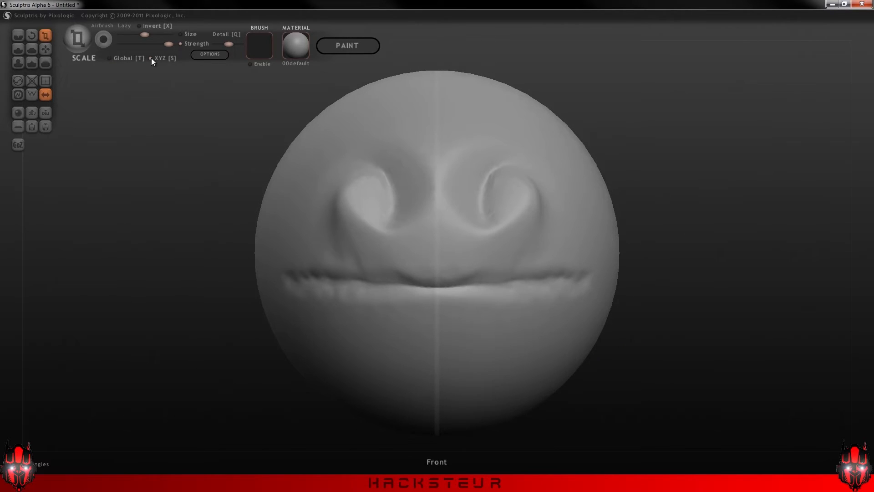
Try large Scale strokes on the surface between the swirls with Global off, undoing each one
mouse_move(447, 242)
mouse_down()
mouse_move(438, 108)
mouse_move(444, 36)
mouse_up()
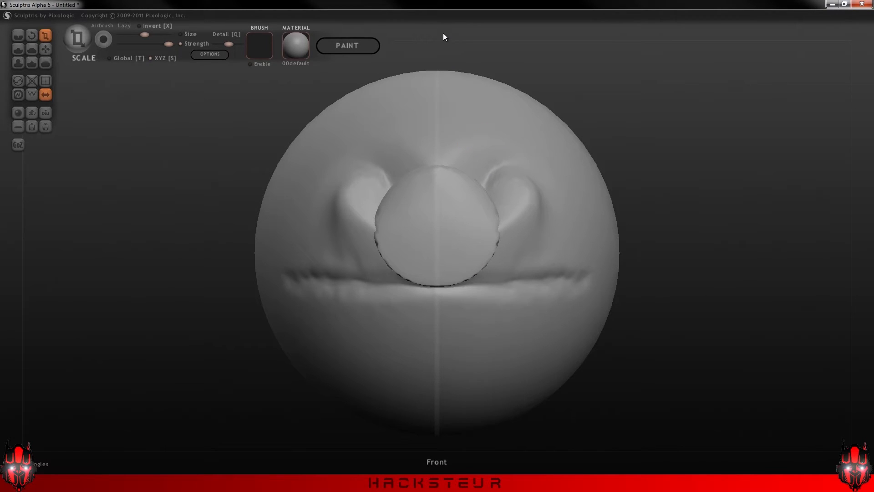
key(ctrl+z)
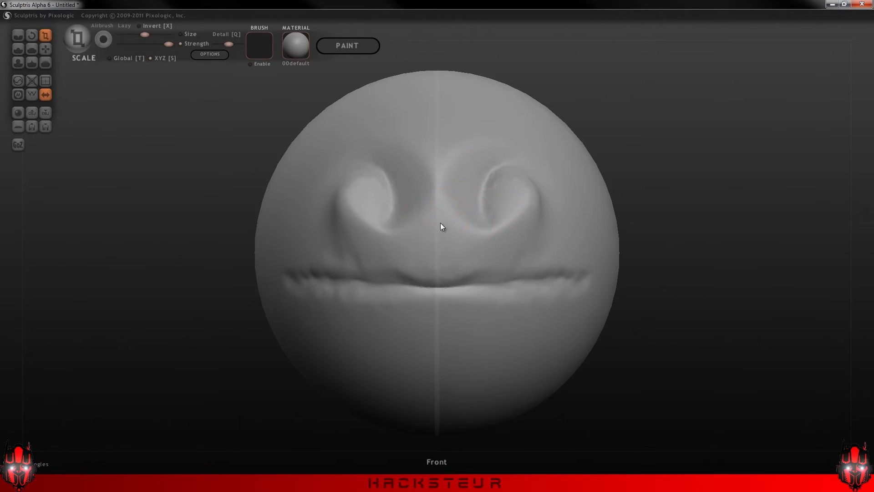
drag(433, 226, 801, 236)
key(ctrl+z)
Flatten the side of the model with the Flatten brush at a larger size
click(29, 48)
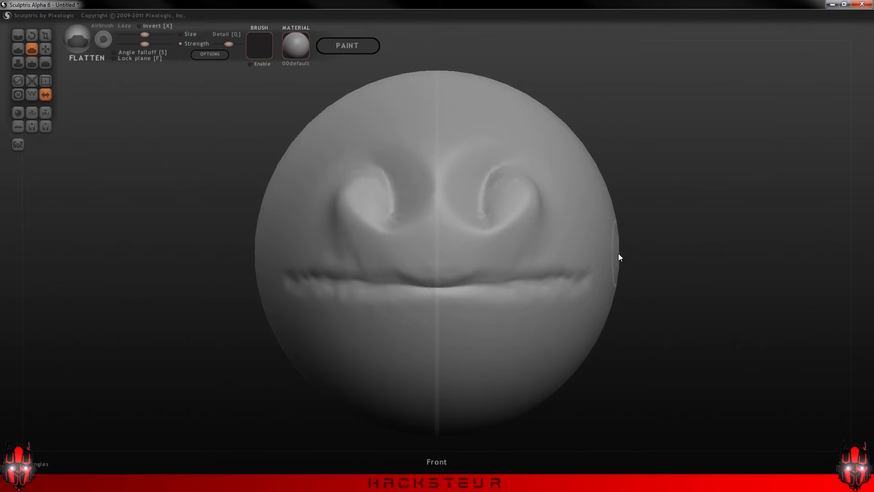
mouse_move(665, 299)
mouse_down()
mouse_move(642, 284)
mouse_move(606, 299)
mouse_move(652, 285)
mouse_up()
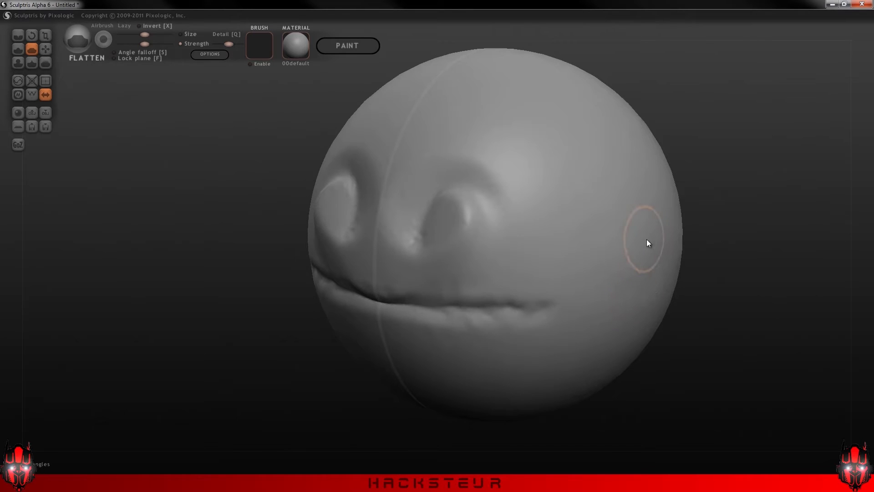
drag(145, 35, 157, 36)
right_drag(663, 254, 344, 279)
mouse_move(344, 276)
mouse_down()
mouse_move(372, 287)
mouse_move(323, 291)
mouse_move(374, 295)
mouse_move(311, 315)
mouse_up()
mouse_move(255, 335)
right_down()
mouse_move(394, 326)
mouse_move(425, 334)
right_up()
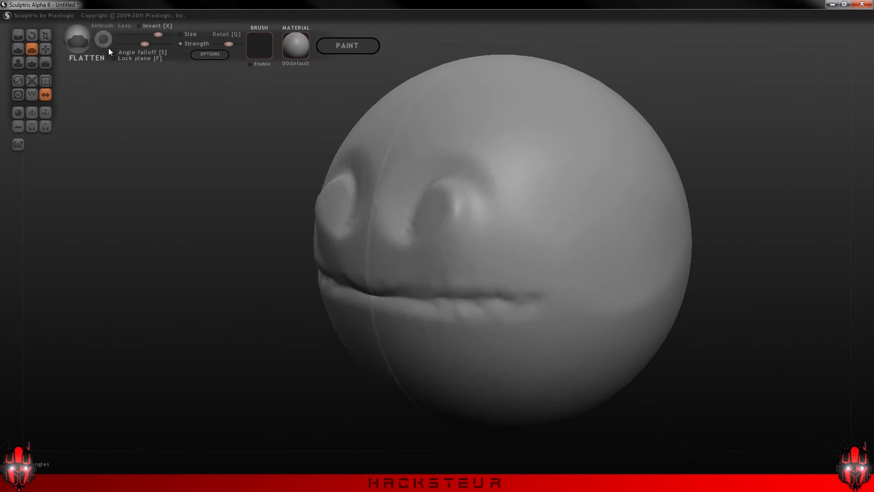
Flatten the sides of the model more strongly with the Flatten brush at maximum strength
right_drag(241, 235, 231, 254)
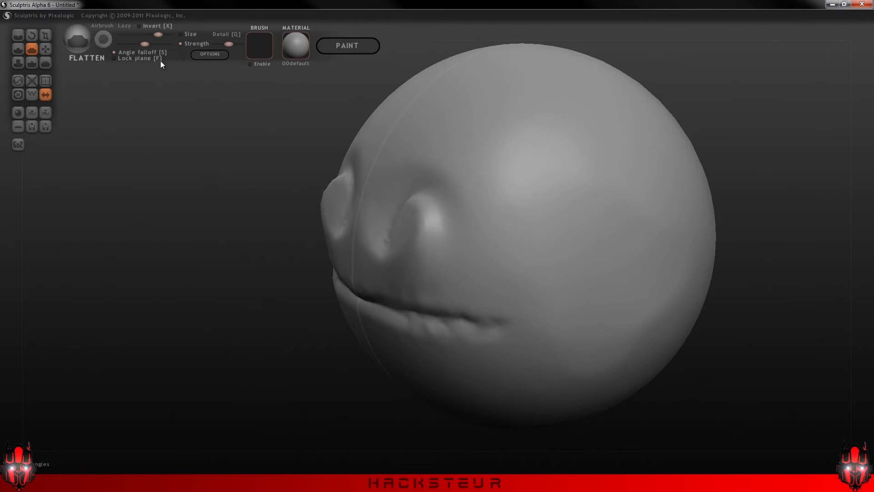
drag(144, 43, 164, 46)
mouse_move(613, 283)
mouse_down()
mouse_move(611, 222)
mouse_move(599, 319)
mouse_move(597, 265)
mouse_move(661, 321)
mouse_up()
mouse_move(726, 331)
mouse_down()
mouse_move(729, 348)
mouse_move(796, 321)
mouse_move(797, 308)
mouse_up()
mouse_move(586, 159)
mouse_down()
mouse_move(625, 222)
mouse_move(613, 209)
mouse_up()
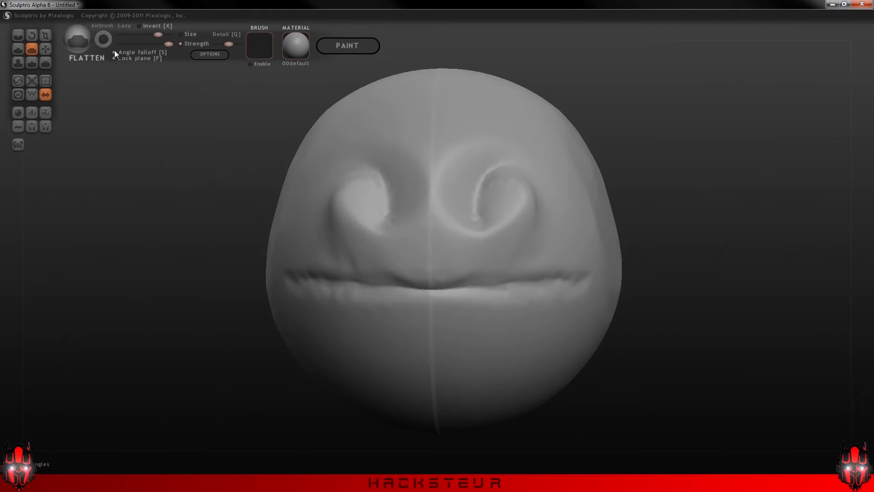
Try flattening the top of the model with Lock plane enabled, and undo the stroke
drag(614, 82, 579, 109)
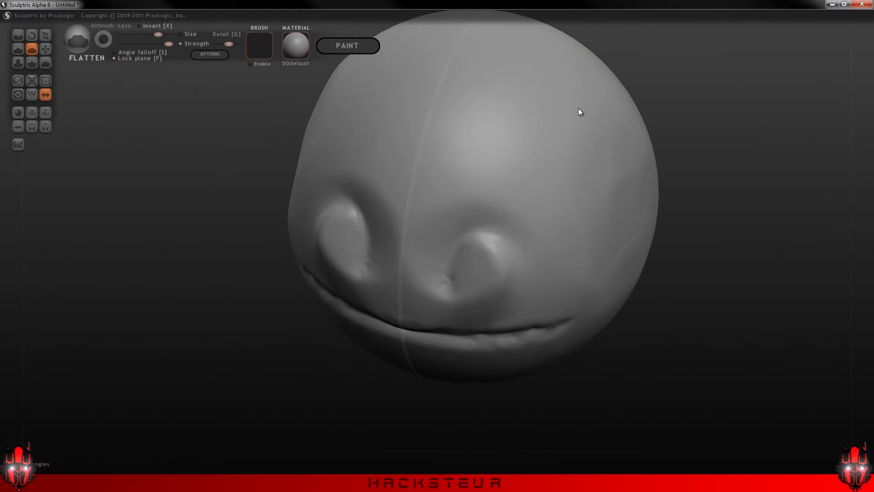
mouse_move(460, 85)
mouse_down()
mouse_move(444, 43)
mouse_move(484, 61)
mouse_up()
mouse_move(615, 68)
mouse_down()
mouse_move(706, 104)
mouse_move(719, 60)
mouse_up()
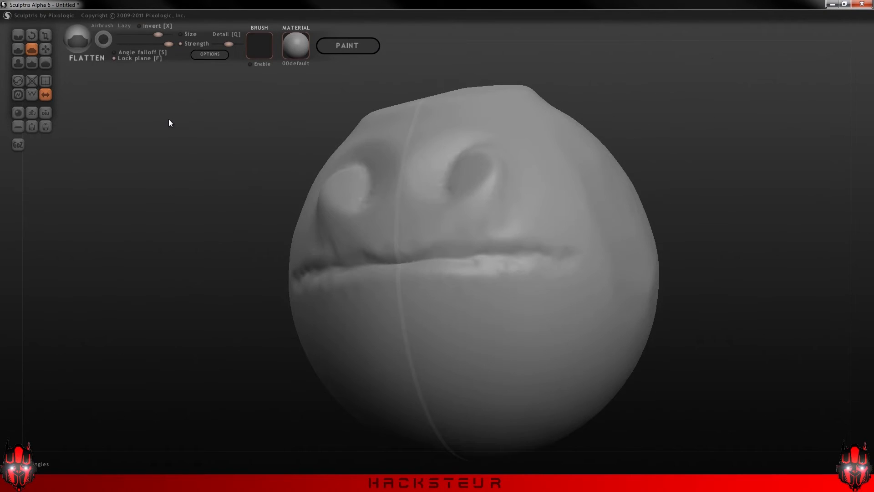
key(ctrl+z)
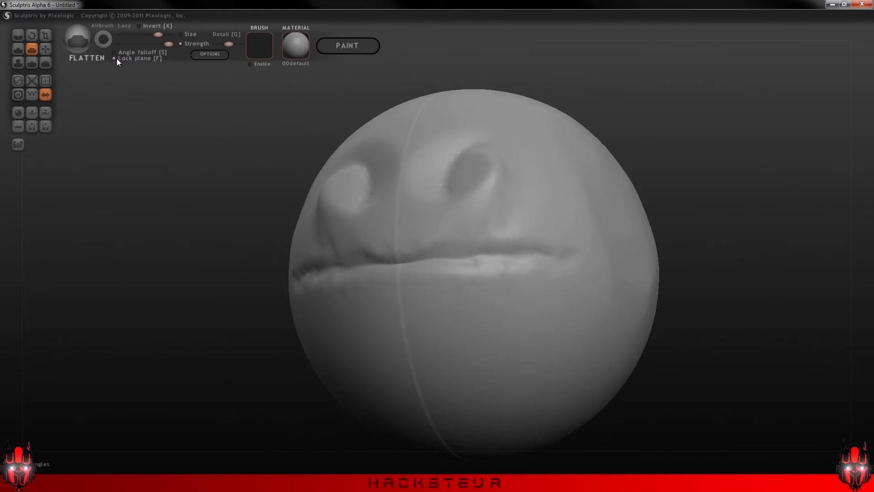
Turn off Lock plane, try flattening the upper side of the model from the front view, and undo the stroke
click(117, 59)
shift+drag(733, 321, 737, 323)
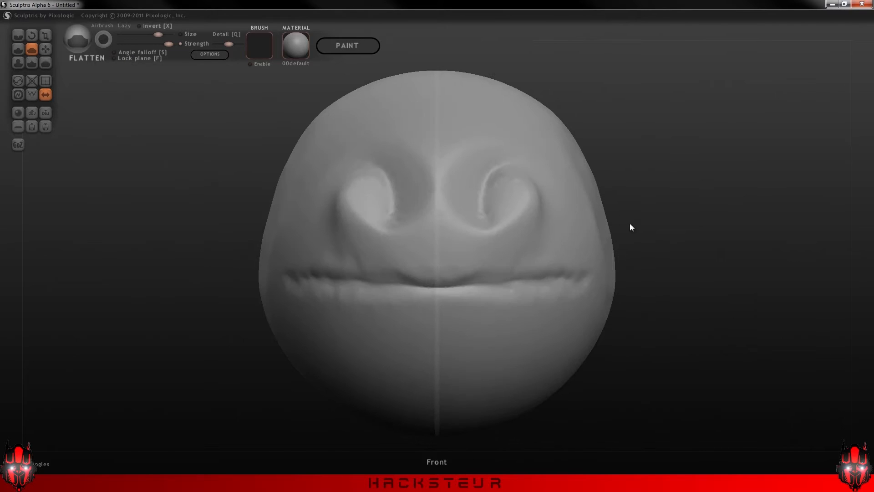
mouse_move(591, 179)
mouse_down()
mouse_move(615, 229)
mouse_move(587, 172)
mouse_up()
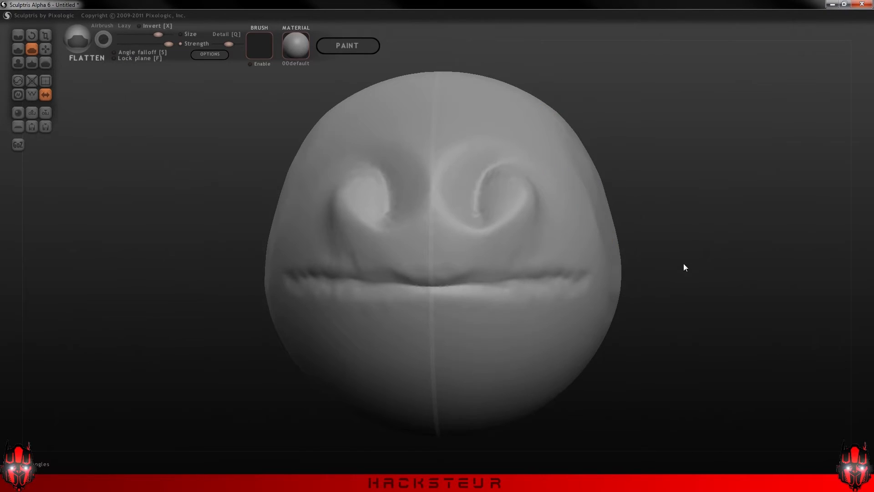
shift+drag(682, 262, 697, 262)
mouse_move(612, 208)
mouse_down()
mouse_move(595, 197)
mouse_move(608, 224)
mouse_move(593, 177)
mouse_move(595, 200)
mouse_up()
key(ctrl+z)
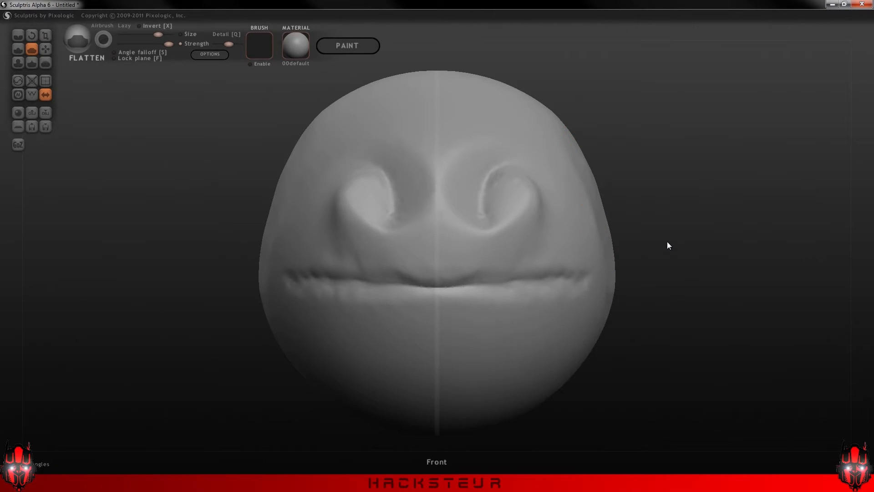
Pull mirrored tusks from the lower face and horns from the upper sides with Grab, and shift the whole model slightly upward with Global enabled
click(46, 49)
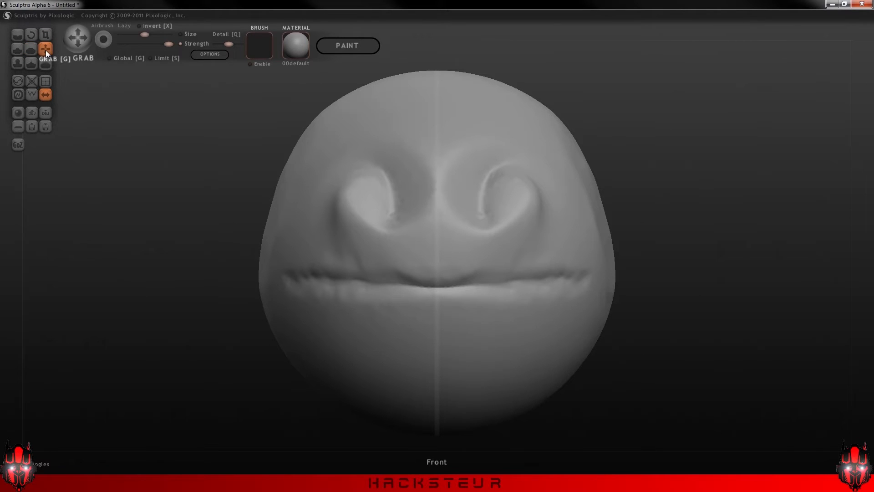
mouse_move(366, 376)
mouse_down()
mouse_move(300, 402)
mouse_move(176, 384)
mouse_move(108, 300)
mouse_move(132, 244)
mouse_up()
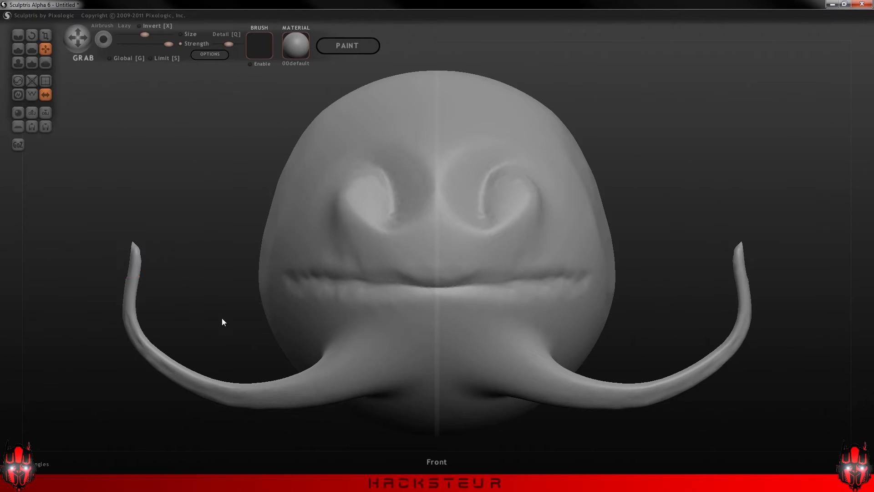
mouse_move(308, 142)
mouse_down()
mouse_move(177, 133)
mouse_move(96, 170)
mouse_up()
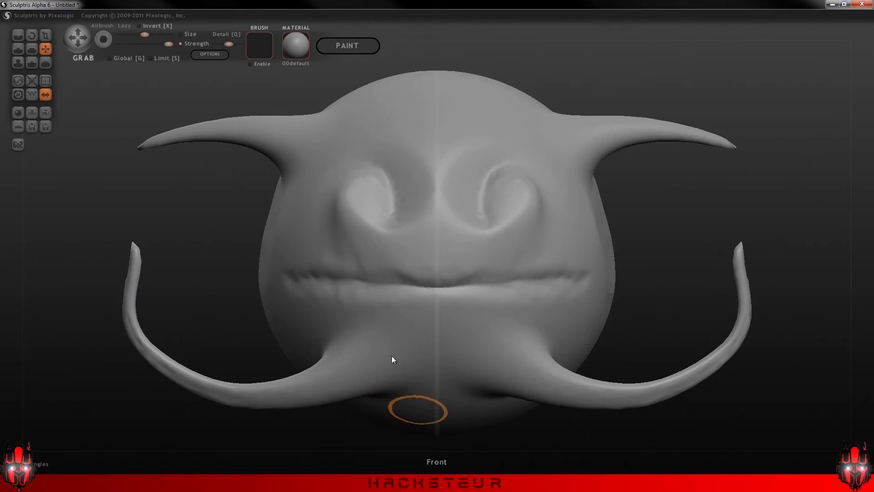
click(110, 58)
mouse_move(428, 142)
mouse_down()
mouse_move(433, 162)
mouse_move(435, 125)
mouse_up()
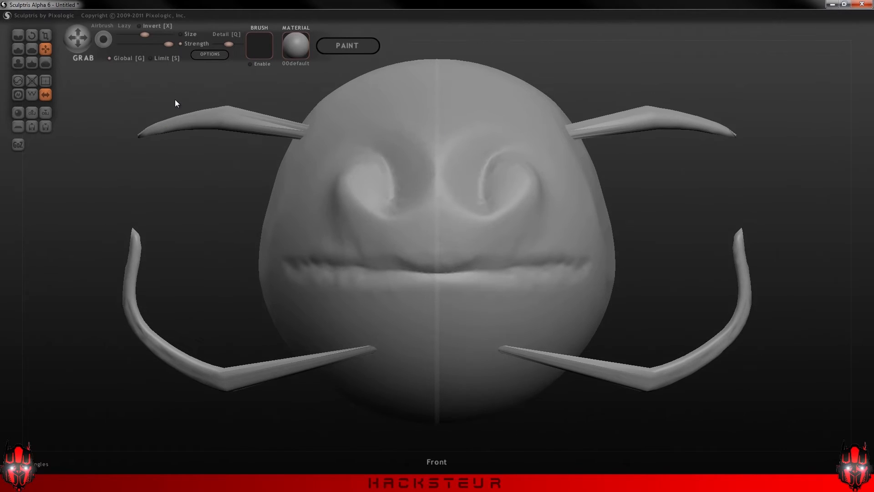
Undo the global shift, enable Limit, and bend the mirrored horns upward and the tusks downward with Grab
key(ctrl+z)
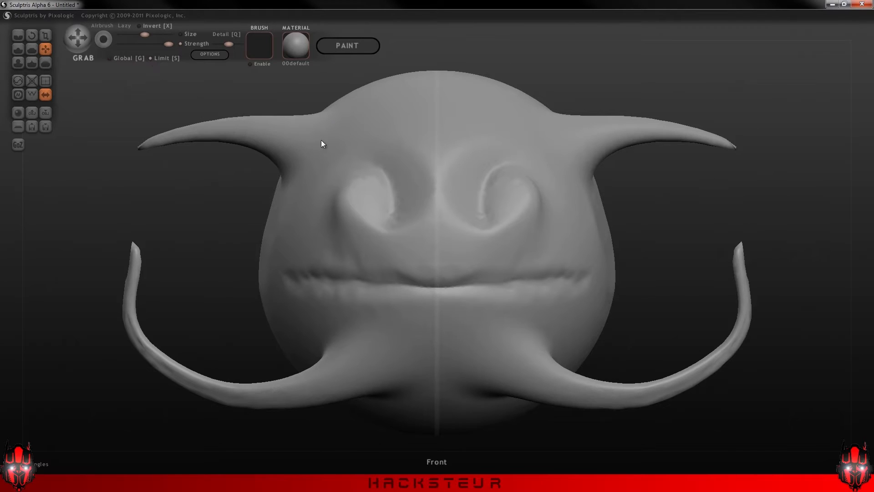
mouse_move(616, 136)
mouse_down()
mouse_move(640, 161)
mouse_move(655, 216)
mouse_move(636, 65)
mouse_up()
drag(654, 382, 660, 448)
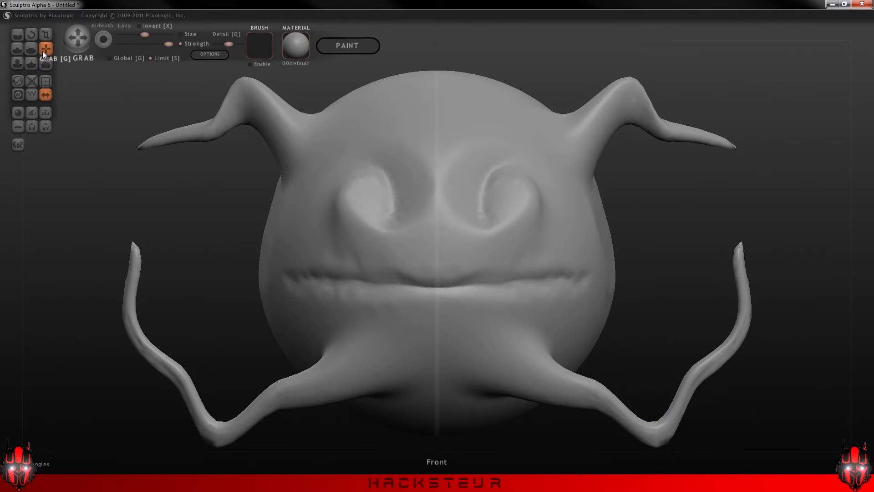
Bulge out both cheeks of the face just above the mouth corners with the Inflate brush
click(16, 62)
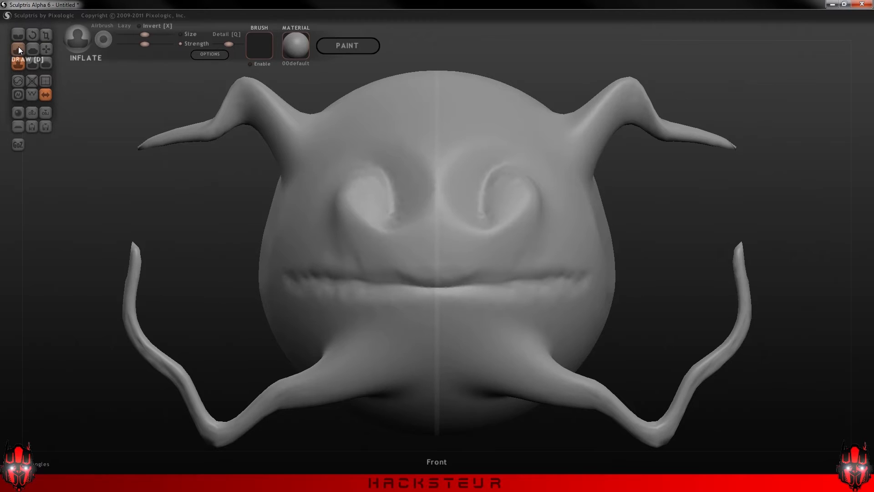
drag(317, 245, 219, 247)
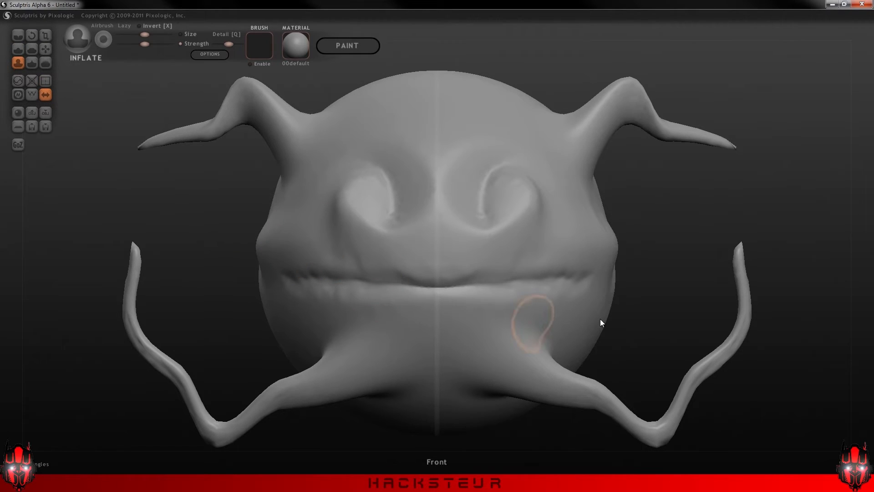
drag(605, 249, 627, 247)
Tighten the mouth crease along both sides with the Pinch brush
click(31, 63)
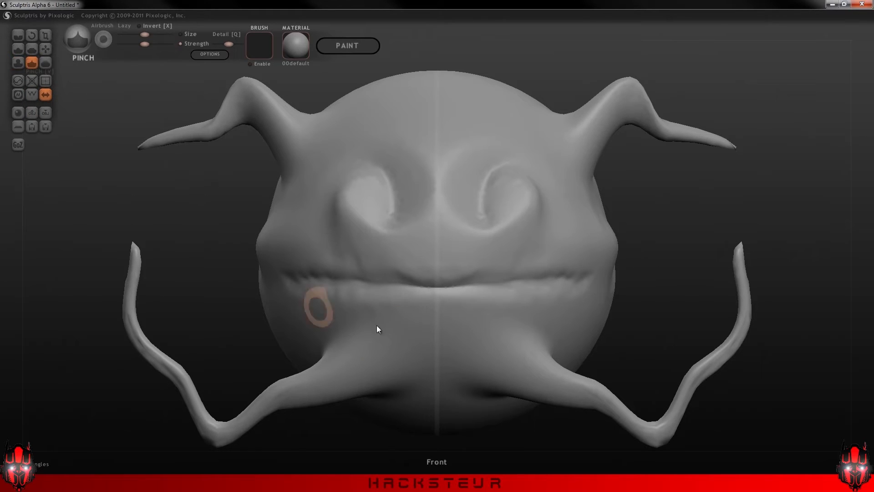
mouse_move(324, 282)
mouse_down()
mouse_move(424, 277)
mouse_move(274, 276)
mouse_up()
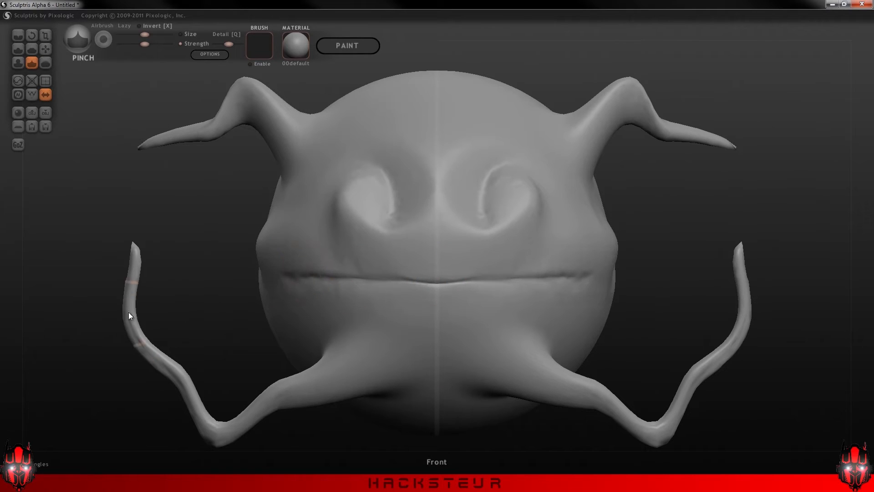
mouse_move(160, 293)
mouse_down()
mouse_move(429, 291)
mouse_move(438, 279)
mouse_move(449, 283)
mouse_move(356, 321)
mouse_move(364, 294)
mouse_move(439, 286)
mouse_move(321, 287)
mouse_up()
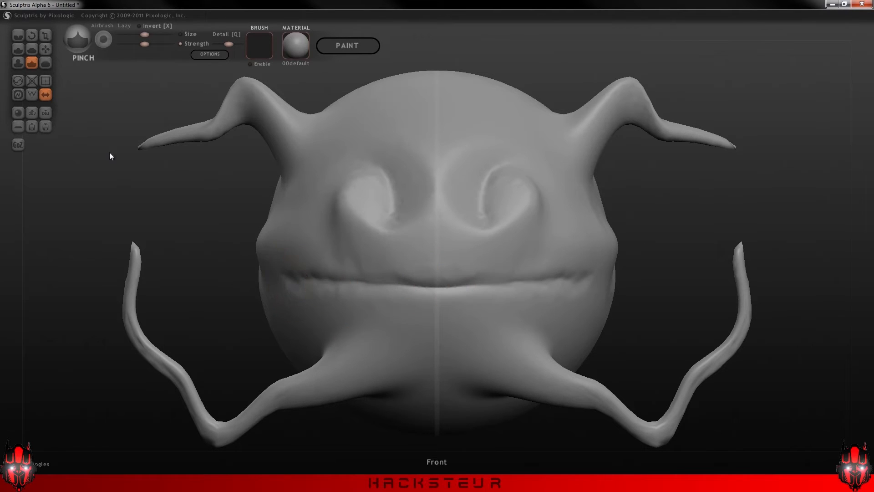
Run the Smooth brush over the mouth line and the area around the nostrils
click(46, 62)
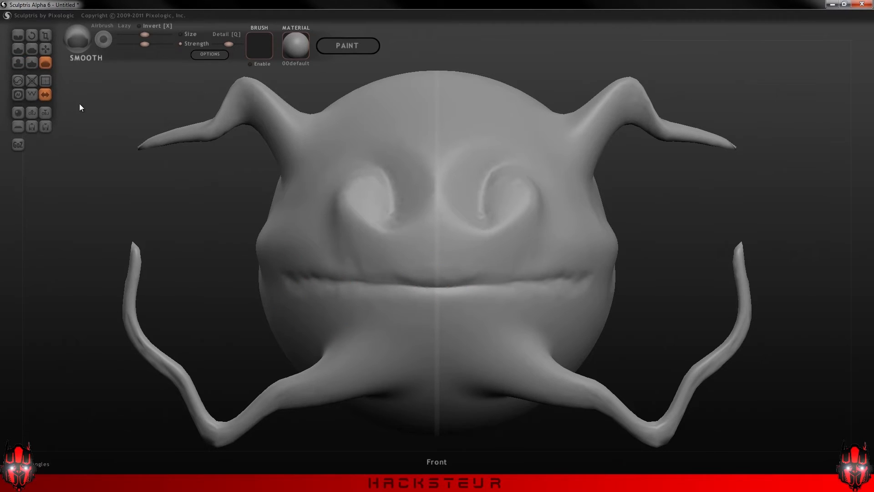
mouse_move(307, 288)
mouse_down()
mouse_move(385, 284)
mouse_move(394, 304)
mouse_move(374, 304)
mouse_move(351, 270)
mouse_up()
mouse_move(384, 181)
mouse_down()
mouse_move(398, 228)
mouse_move(444, 254)
mouse_up()
Switch to the Draw brush and smooth the mirrored tusks into thin, tapered curves with its temporary smoothing
click(19, 49)
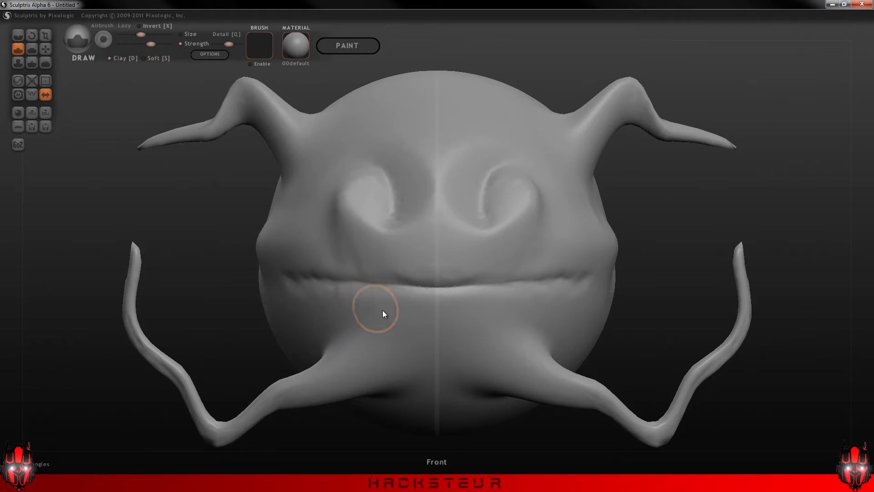
mouse_move(587, 395)
mouse_down()
mouse_move(638, 423)
mouse_move(690, 398)
mouse_move(733, 345)
mouse_move(739, 253)
mouse_move(725, 355)
mouse_move(657, 432)
mouse_move(389, 437)
mouse_up()
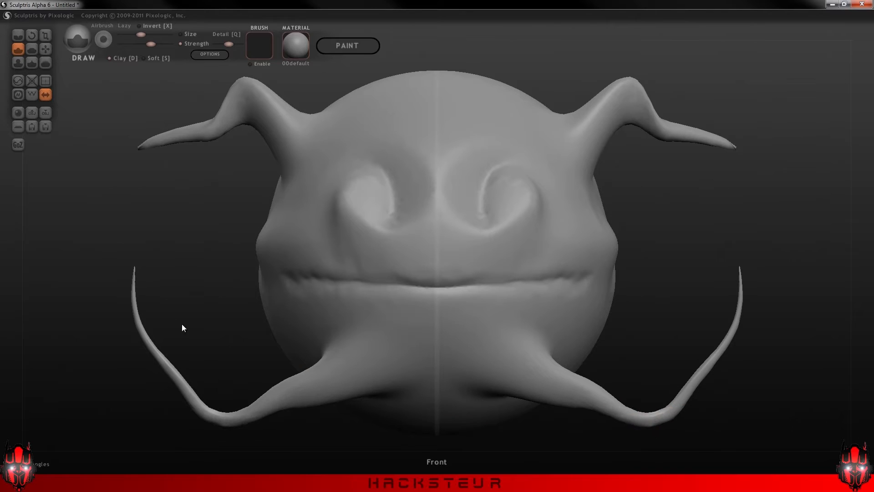
Try smoothing and reshaping the horn tips while the Draw brush is active, and undo both strokes
mouse_move(149, 134)
mouse_down()
mouse_move(156, 140)
mouse_move(233, 104)
mouse_up()
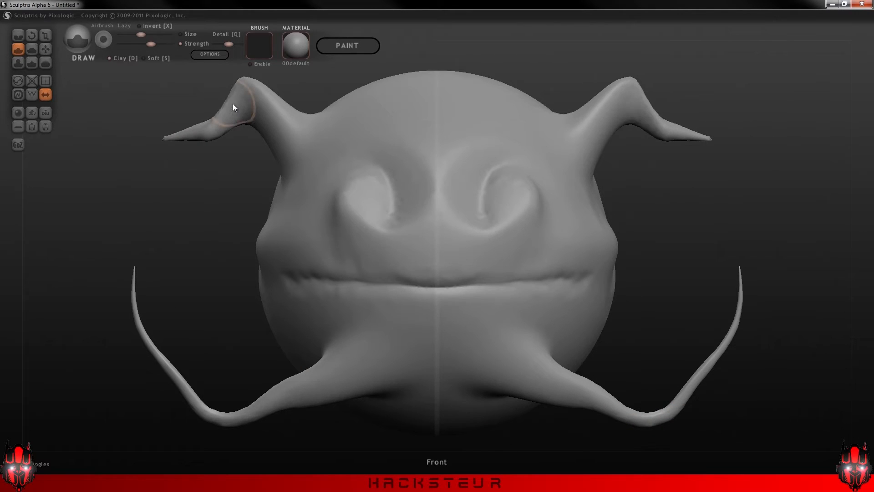
key(ctrl+z)
drag(155, 142, 143, 155)
key(ctrl+z)
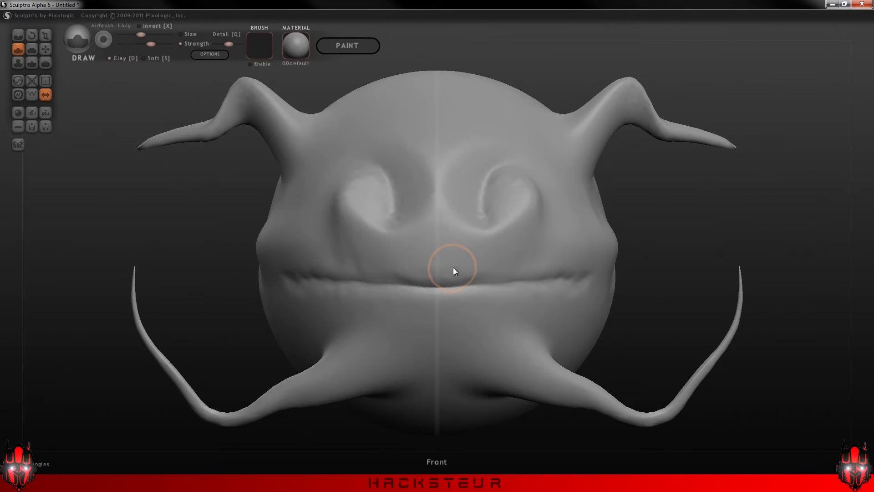
Show the model's wireframe and select the Reduce brush with a slightly larger size
click(32, 96)
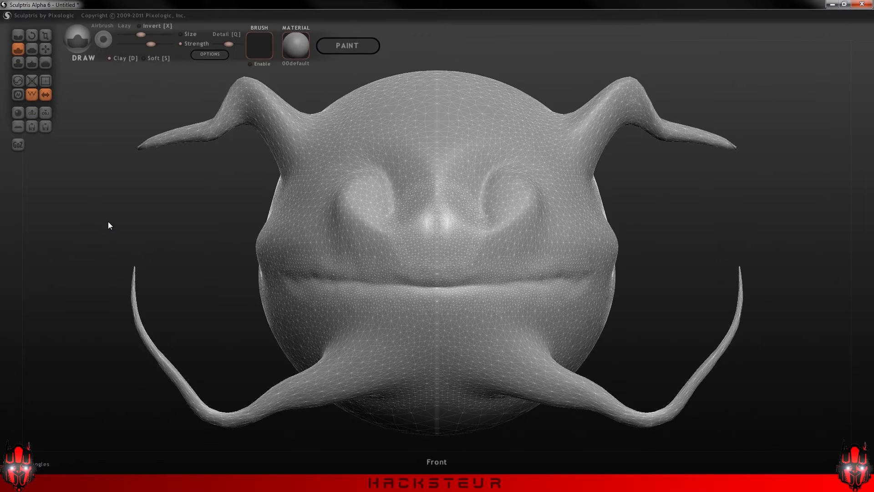
click(18, 82)
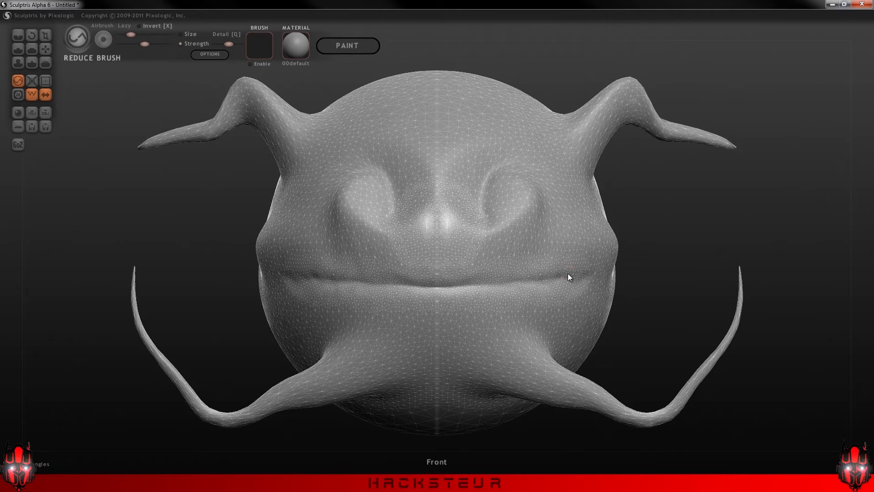
drag(134, 34, 138, 34)
Try the Reduce brush on the mesh between the nostrils from several angles, undoing a stroke
right_drag(553, 183, 535, 145)
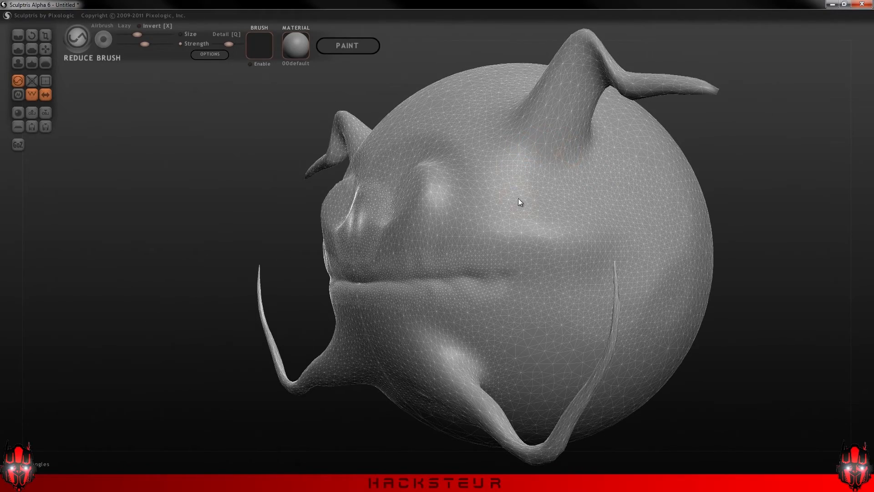
right_drag(315, 234, 449, 223)
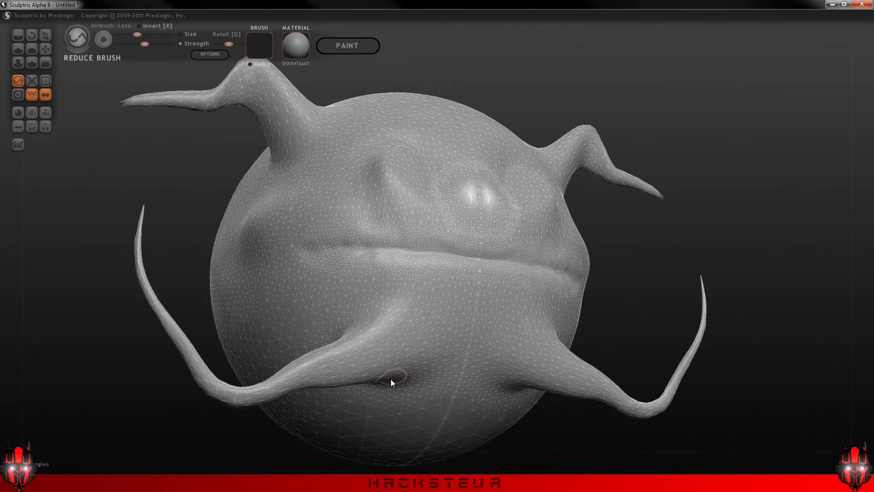
mouse_move(558, 398)
right_down()
mouse_move(450, 351)
mouse_move(440, 309)
right_up()
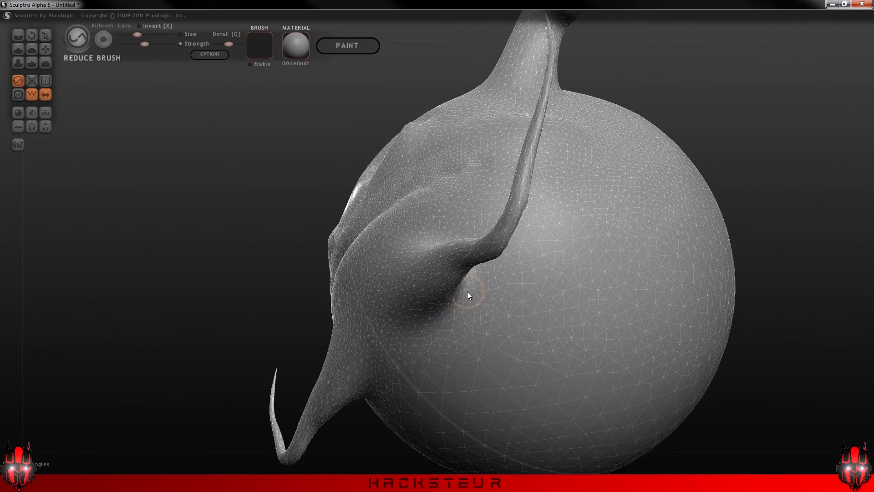
mouse_move(512, 333)
right_down()
mouse_move(773, 277)
mouse_move(788, 305)
mouse_move(708, 194)
mouse_move(754, 217)
right_up()
drag(436, 205, 422, 260)
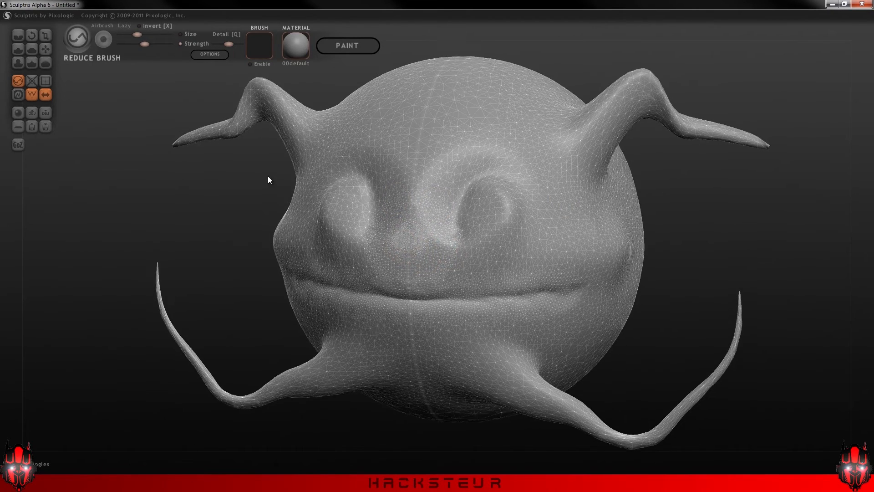
right_drag(268, 178, 365, 201)
mouse_move(275, 190)
mouse_down()
mouse_move(193, 125)
mouse_move(108, 203)
mouse_up()
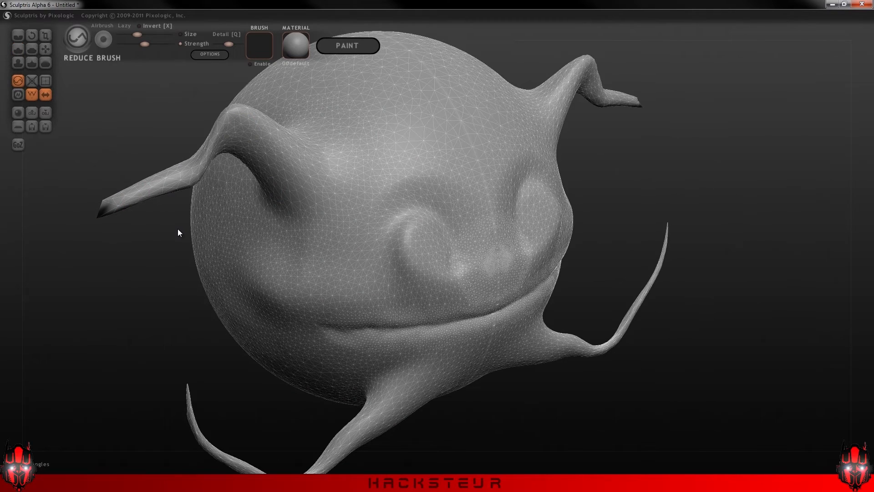
key(ctrl+z)
drag(596, 191, 542, 153)
drag(435, 233, 467, 235)
mouse_move(158, 197)
mouse_down()
mouse_move(166, 192)
mouse_move(158, 203)
mouse_up()
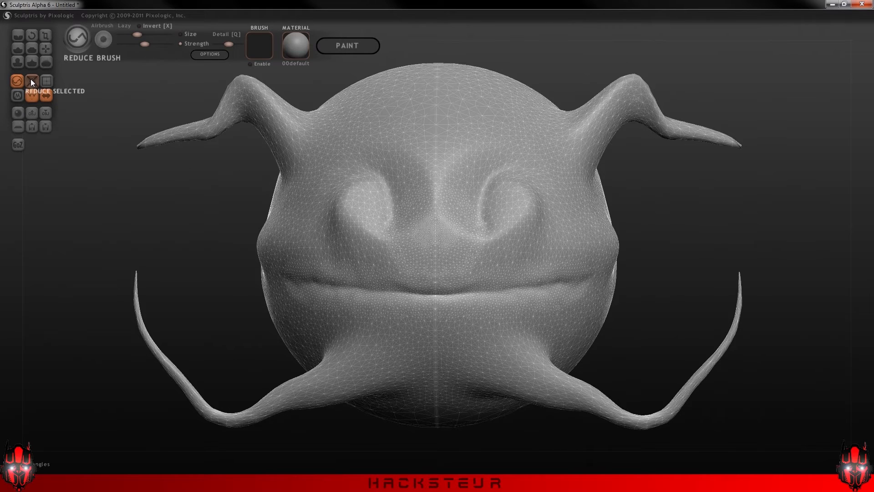
Try Reduce Selected on the mesh, subdivide the whole model, and undo the subdivision
click(33, 80)
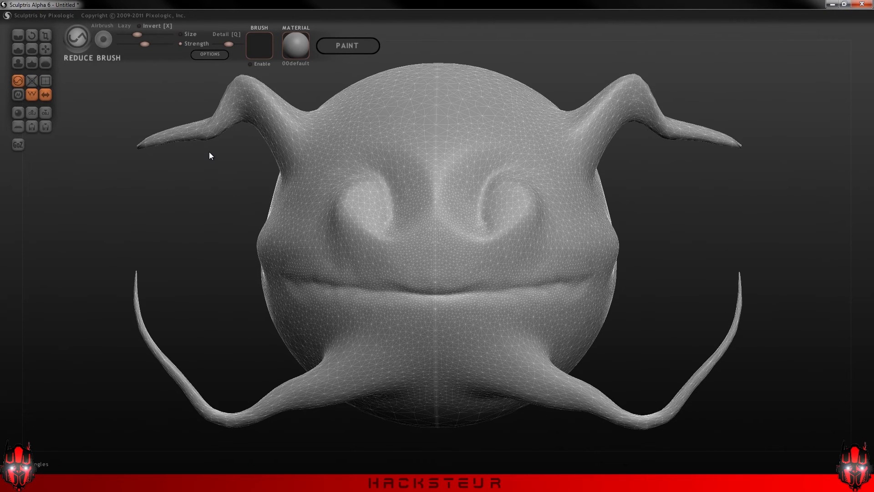
click(45, 80)
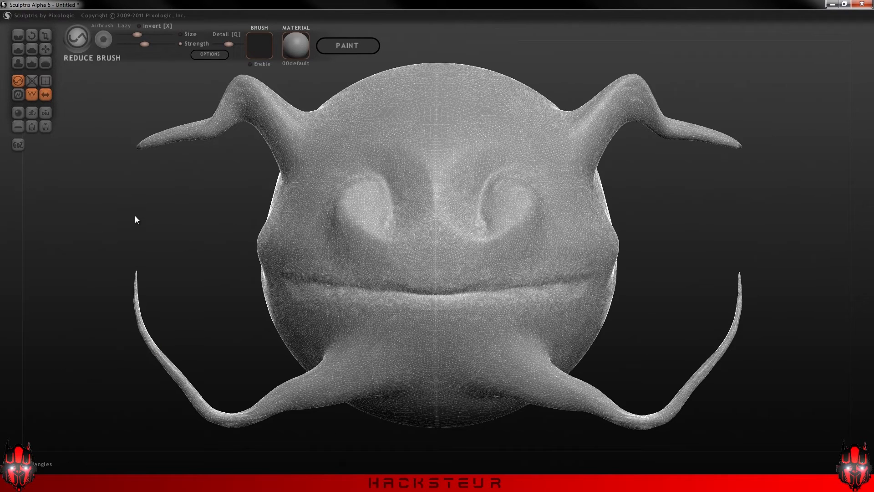
key(ctrl+z)
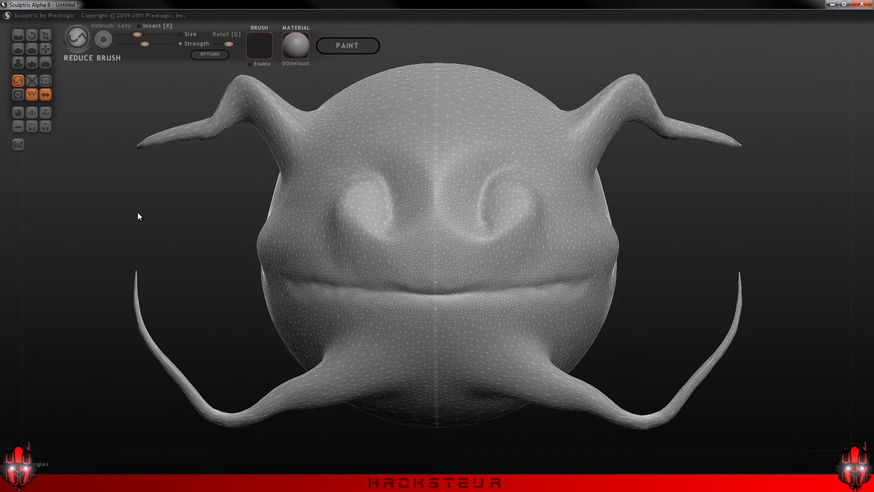
Hide the wireframe and mask two mirrored oval patches on the forehead using a slightly smaller Draw brush
click(18, 51)
click(31, 96)
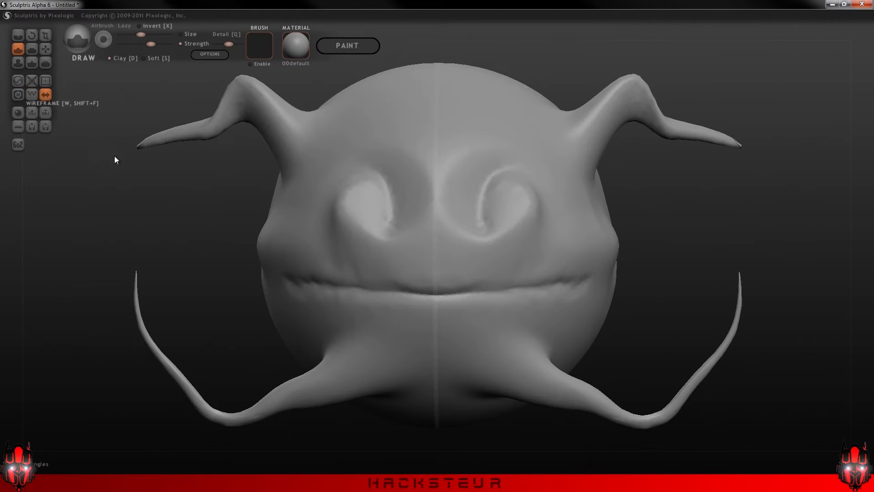
mouse_move(630, 220)
mouse_down()
mouse_move(635, 267)
mouse_move(611, 256)
mouse_up()
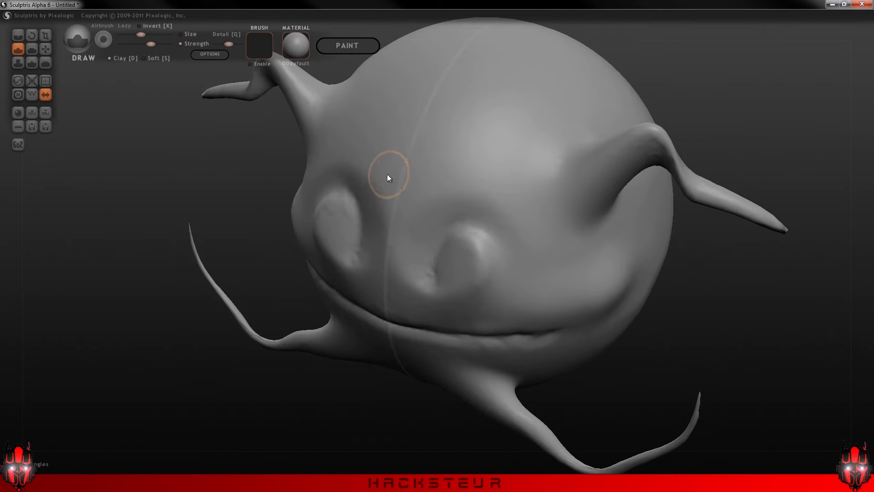
drag(141, 35, 138, 34)
mouse_move(520, 70)
ctrl+mouse_down()
mouse_move(499, 84)
mouse_move(501, 149)
mouse_move(487, 152)
mouse_move(512, 77)
mouse_move(496, 124)
mouse_move(515, 101)
mouse_move(490, 132)
mouse_move(528, 102)
mouse_move(516, 98)
mouse_move(511, 117)
mouse_move(511, 87)
ctrl+mouse_up()
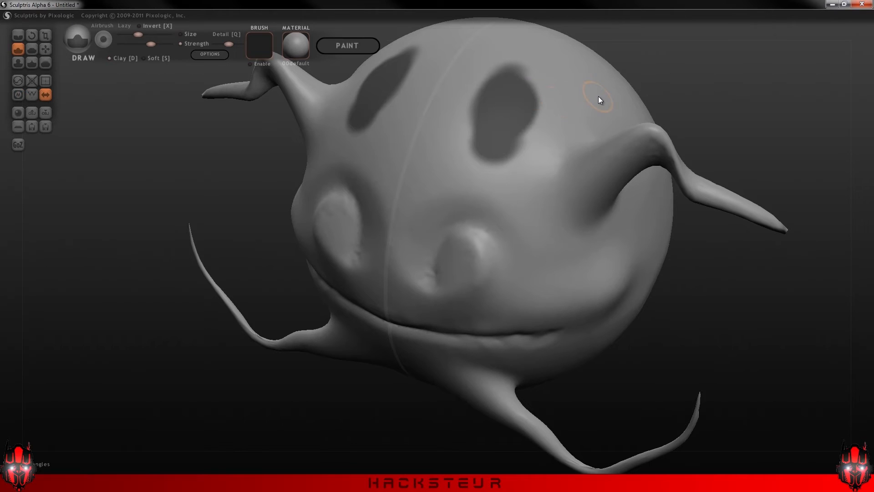
Build up raised rims around the masked forehead patches with the Draw brush, raising the Detail setting slightly
mouse_move(700, 95)
mouse_down()
mouse_move(694, 105)
mouse_move(703, 104)
mouse_up()
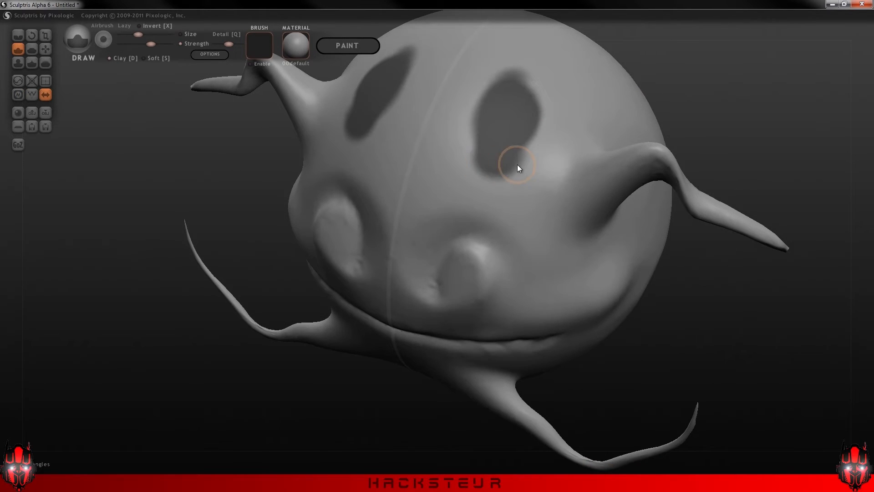
mouse_move(500, 173)
mouse_down()
mouse_move(528, 138)
mouse_move(537, 106)
mouse_move(527, 79)
mouse_up()
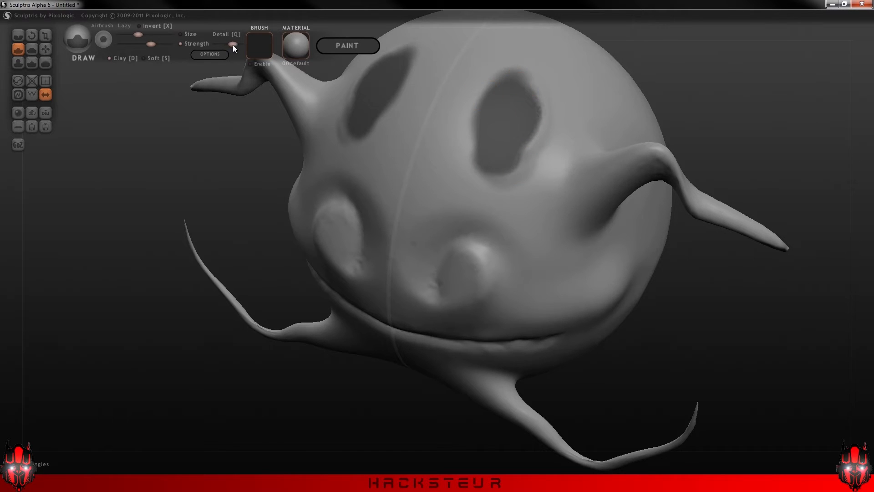
drag(477, 170, 498, 102)
mouse_move(520, 73)
mouse_down()
mouse_move(532, 116)
mouse_move(517, 145)
mouse_up()
mouse_move(476, 107)
mouse_down()
mouse_move(480, 95)
mouse_move(540, 108)
mouse_up()
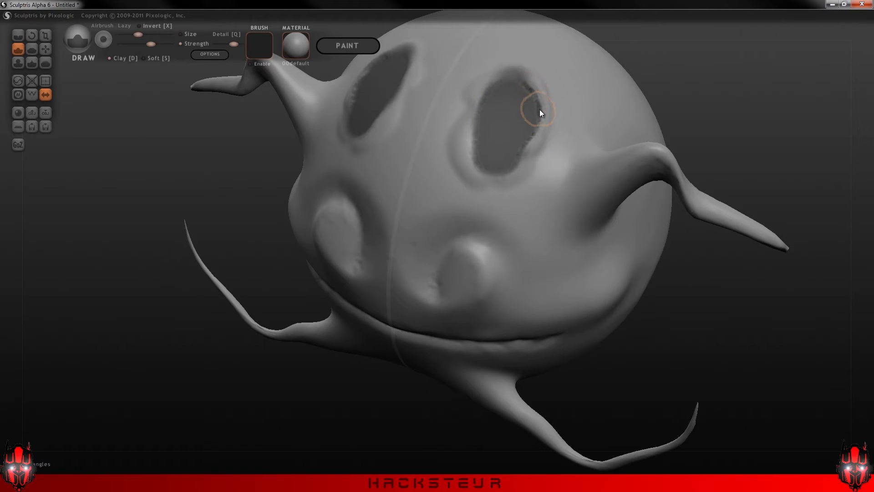
mouse_move(677, 286)
mouse_down()
mouse_move(689, 256)
mouse_move(756, 260)
mouse_move(661, 292)
mouse_move(569, 292)
mouse_move(630, 314)
mouse_move(712, 295)
mouse_up()
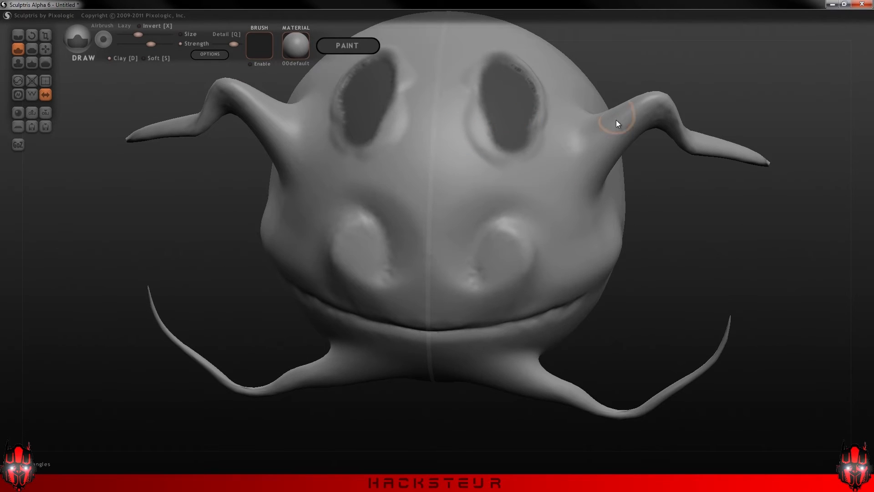
mouse_move(663, 223)
mouse_down()
mouse_move(658, 192)
mouse_move(629, 199)
mouse_up()
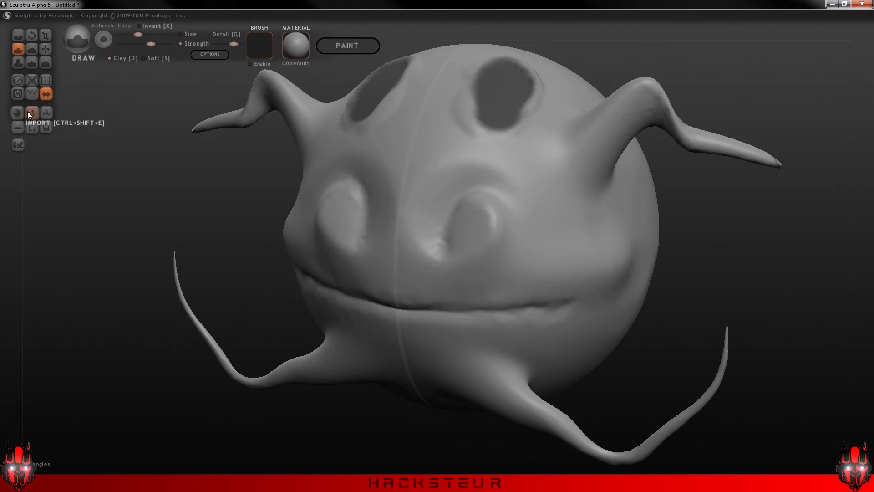
Try erasing the centre of the forehead masks with the Mask tool, undo it, and return to the Draw brush
click(19, 94)
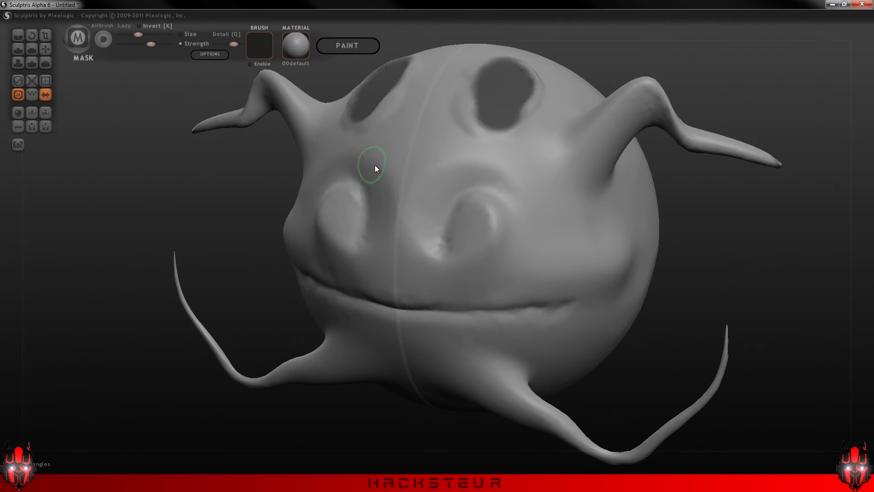
alt+drag(505, 78, 498, 106)
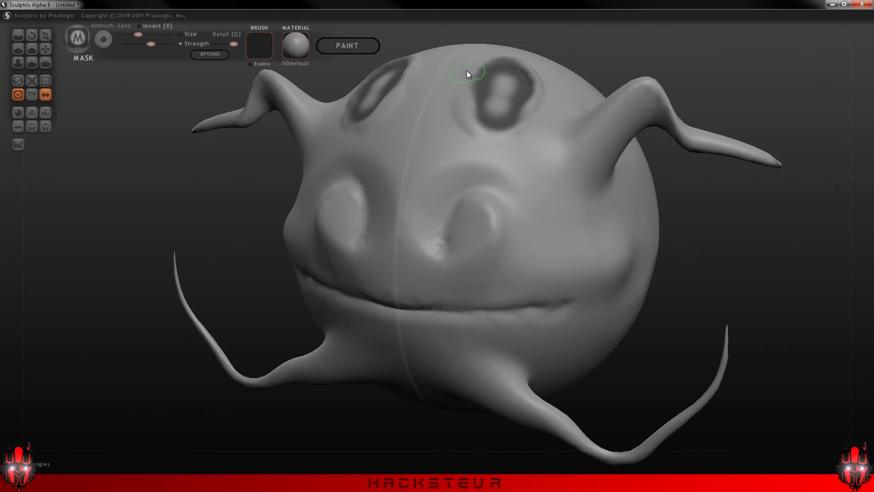
key(ctrl+z)
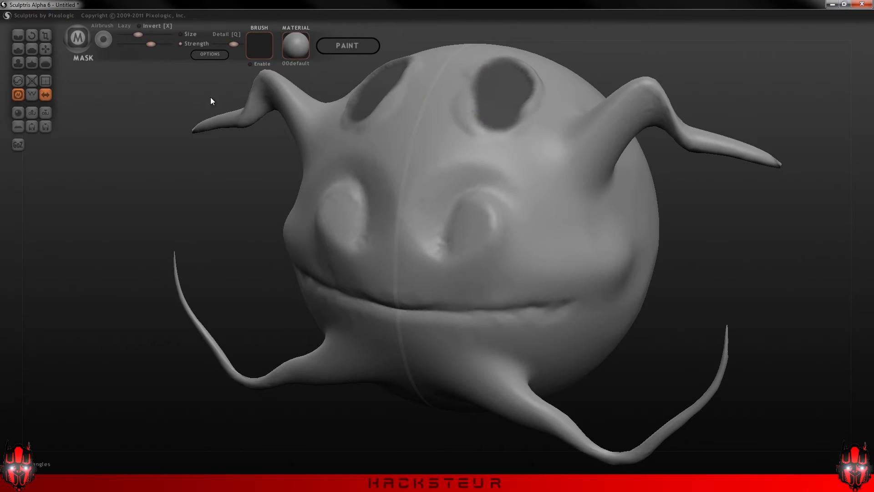
click(17, 50)
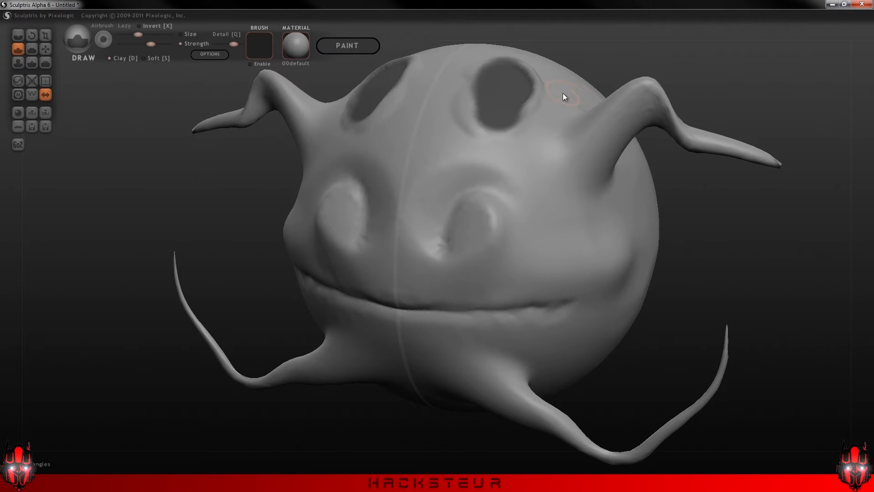
Clear the two masked oval patches on the forehead
mouse_move(500, 93)
ctrl+alt+mouse_down()
mouse_move(495, 106)
mouse_move(508, 114)
mouse_move(500, 123)
mouse_move(501, 94)
mouse_move(474, 88)
mouse_move(499, 75)
mouse_move(475, 65)
mouse_move(516, 78)
ctrl+alt+mouse_up()
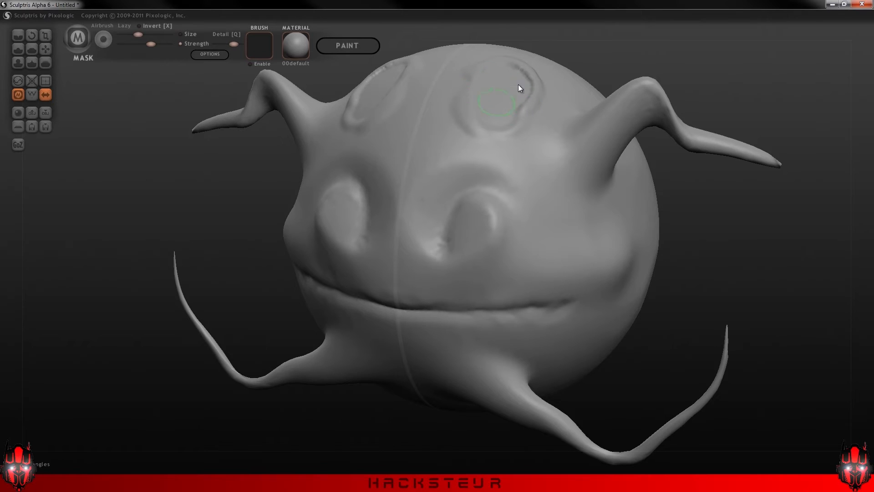
mouse_move(666, 200)
mouse_down()
mouse_move(691, 197)
mouse_move(702, 207)
mouse_up()
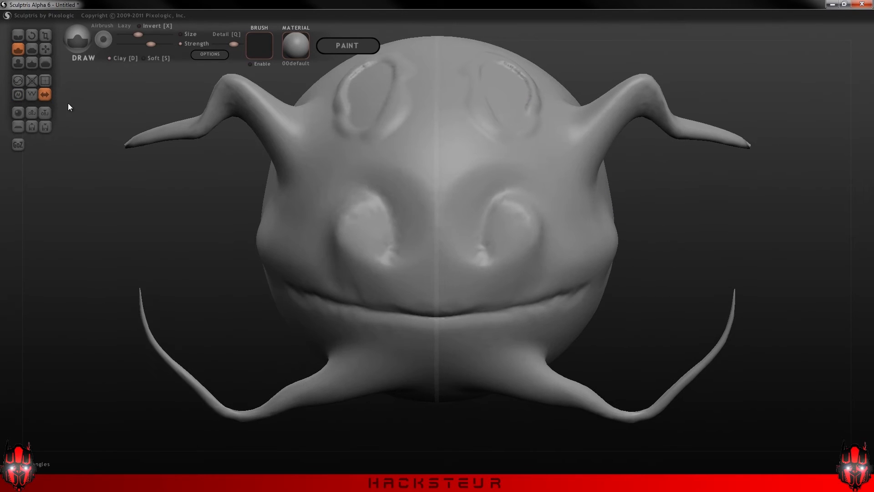
Try turning symmetry off, sculpting one side below the horn and re-enabling symmetry to mirror it, and undo these changes
click(42, 95)
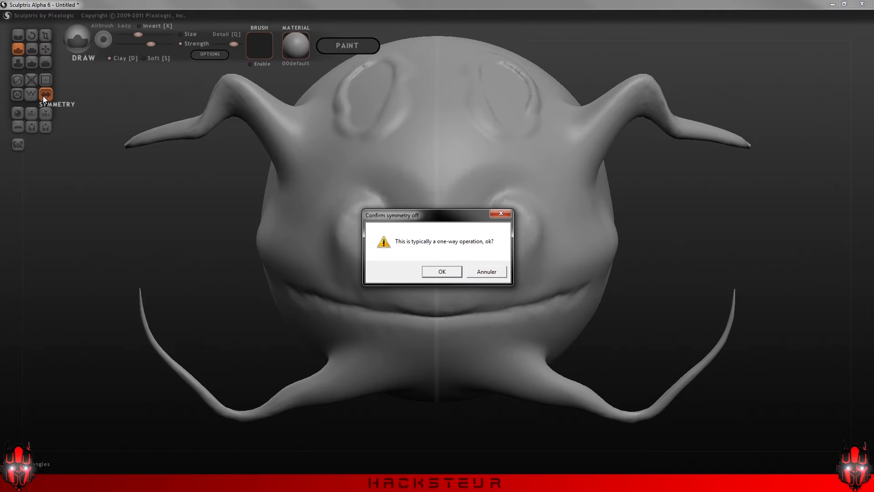
click(440, 272)
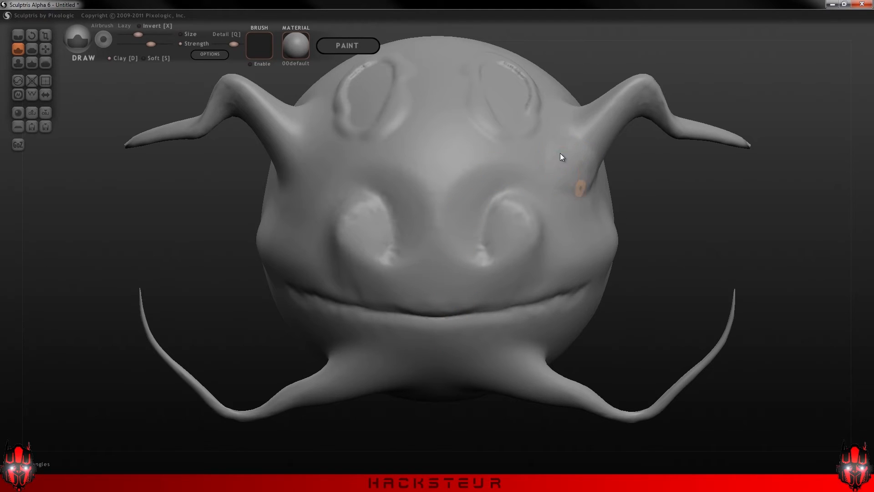
click(45, 95)
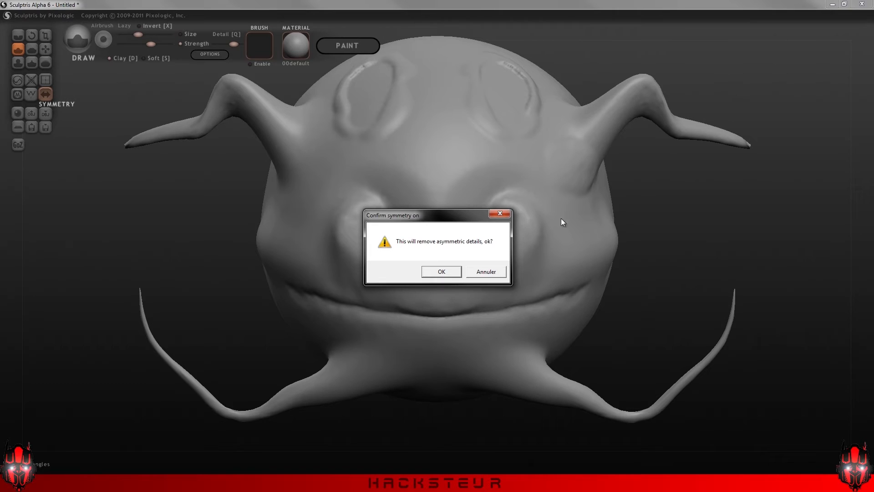
click(439, 272)
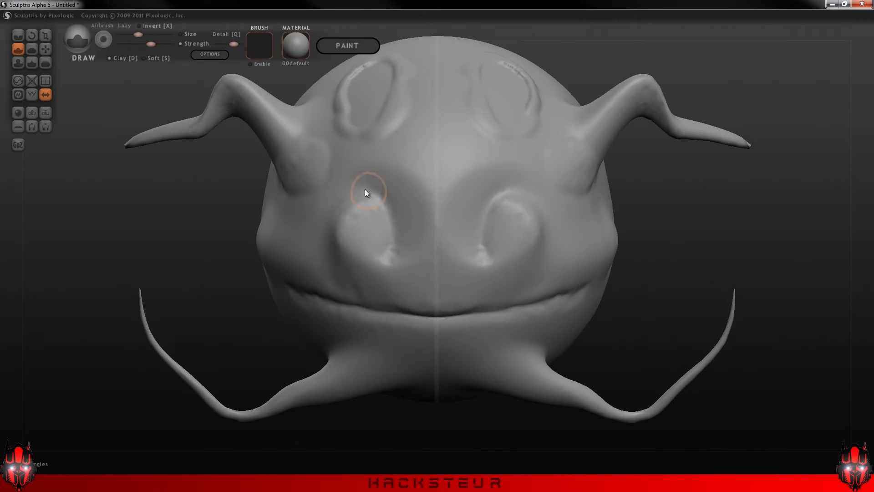
drag(677, 214, 619, 231)
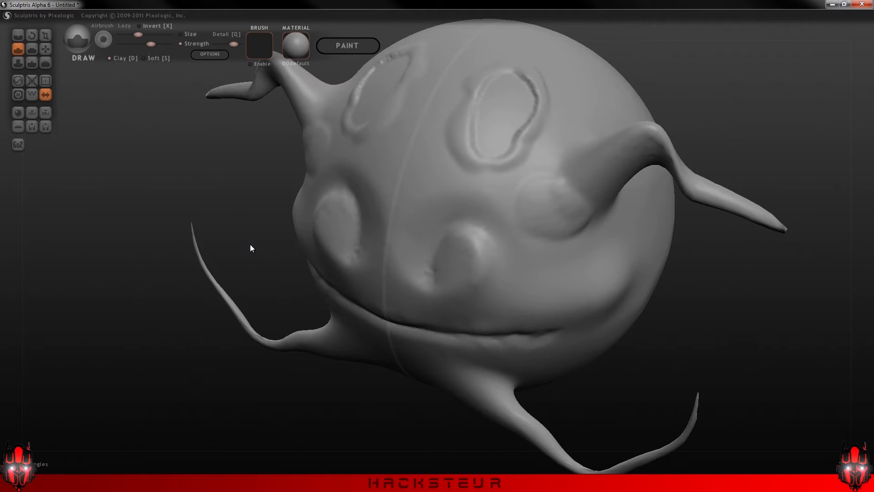
key(ctrl+z)
key(ctrl+z)
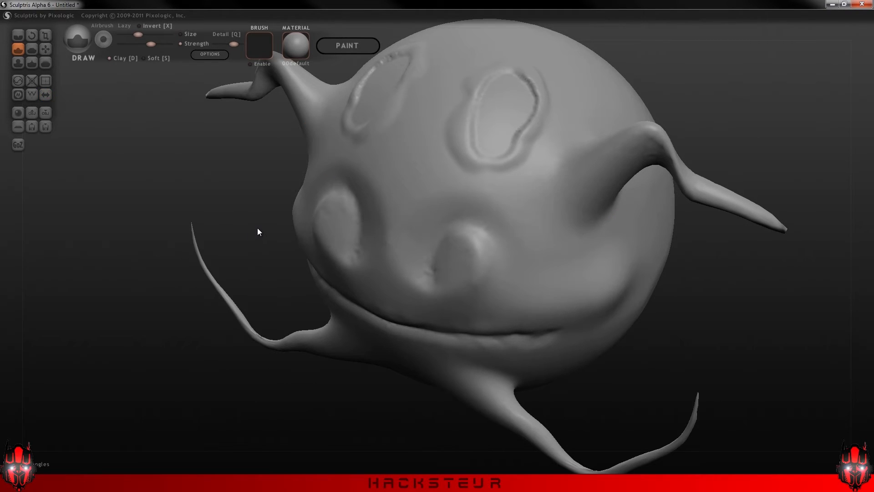
key(ctrl+z)
Try adding a new sphere object to the scene from the front view, placing it below the chin, and undo the placement
mouse_move(261, 220)
mouse_down()
mouse_move(258, 201)
mouse_move(307, 179)
mouse_move(292, 177)
mouse_up()
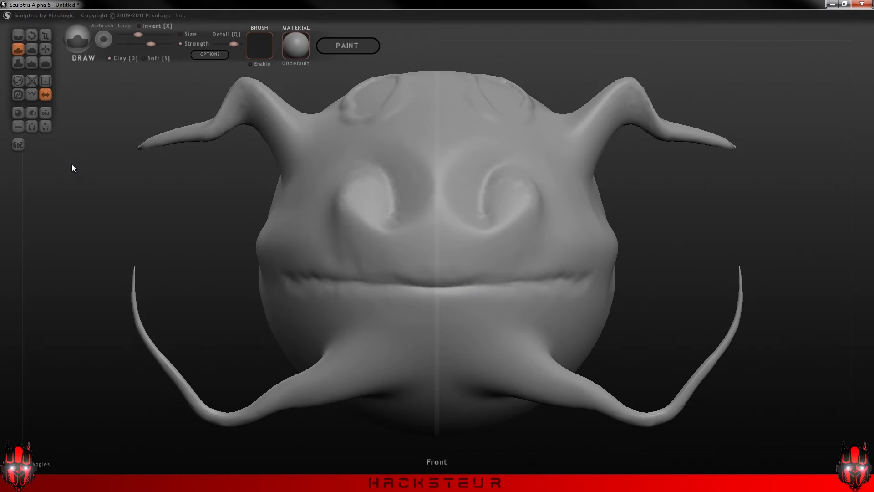
click(18, 113)
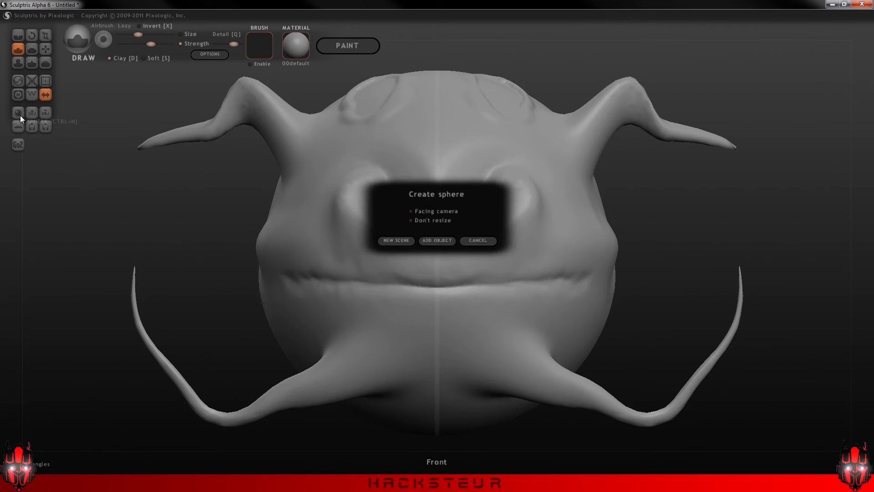
click(429, 240)
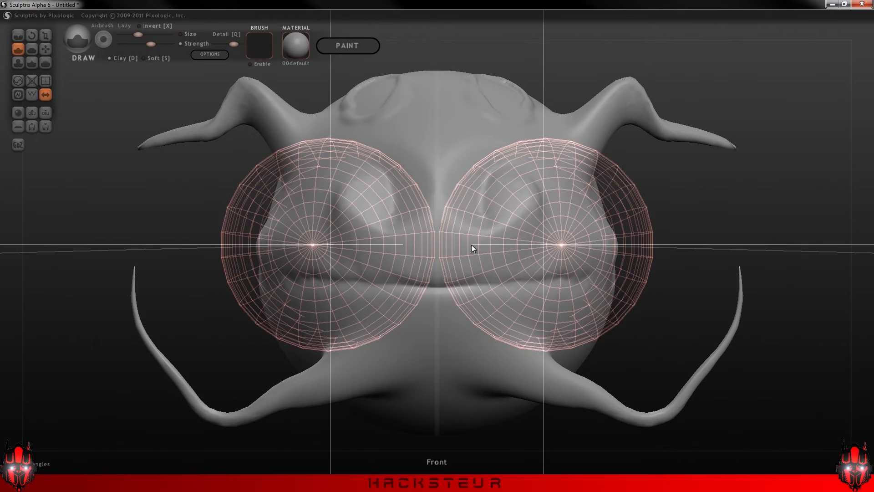
drag(474, 250, 315, 250)
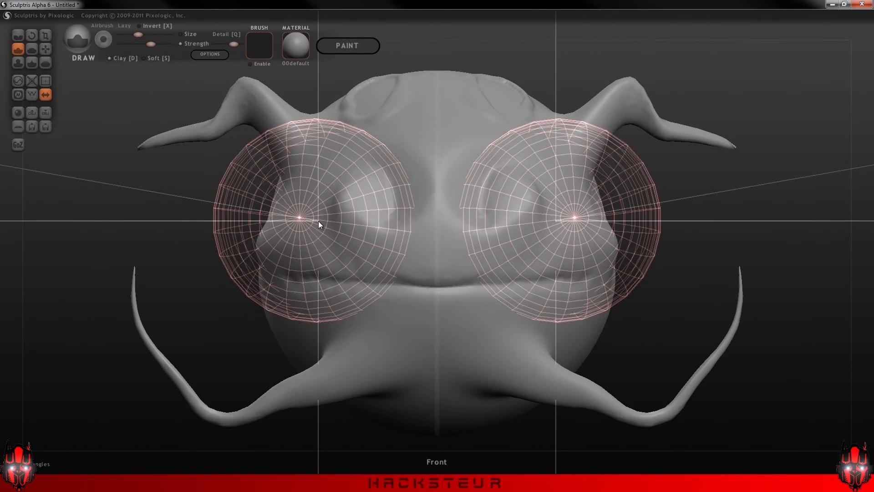
scroll(297, 271, down, 4)
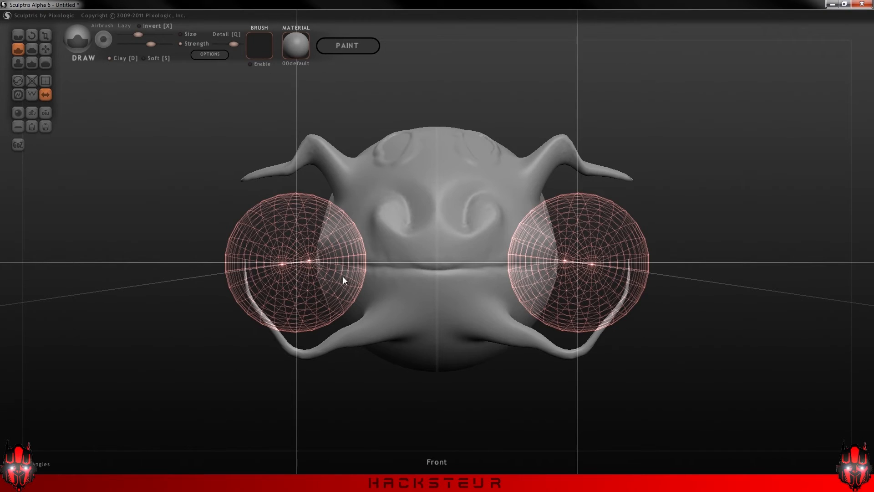
click(439, 367)
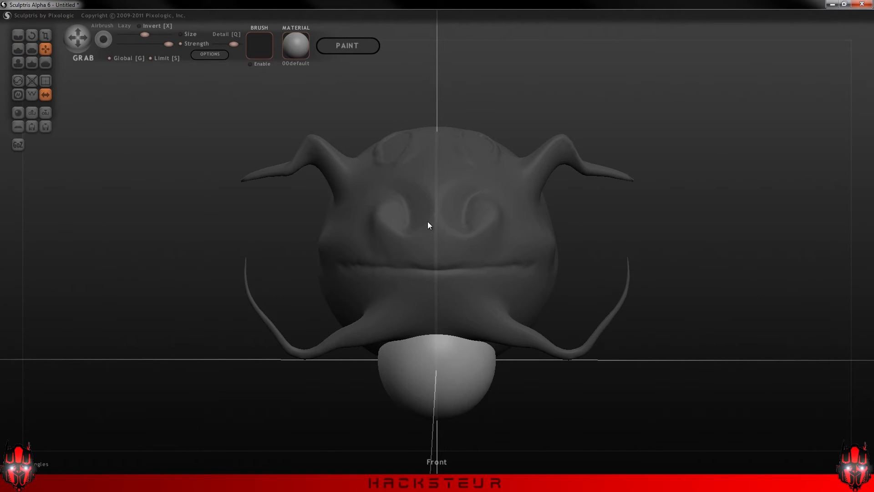
key(ctrl+z)
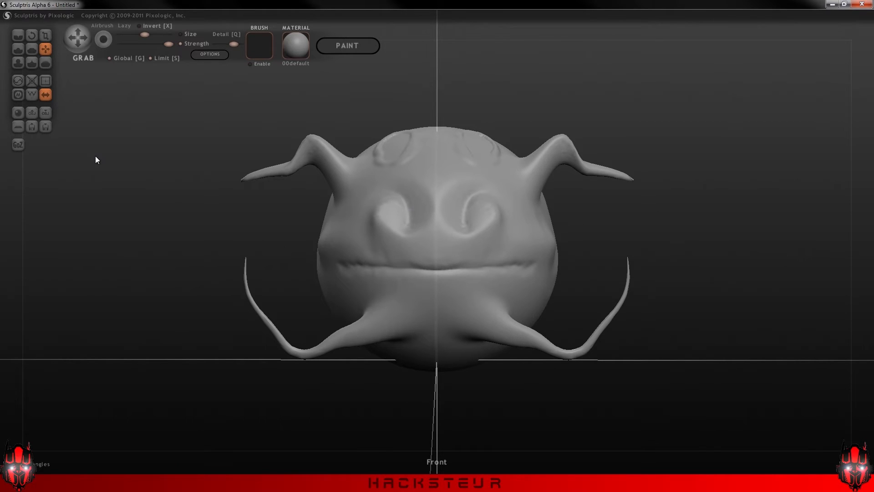
scroll(422, 325, down, 5)
scroll(452, 247, up, 5)
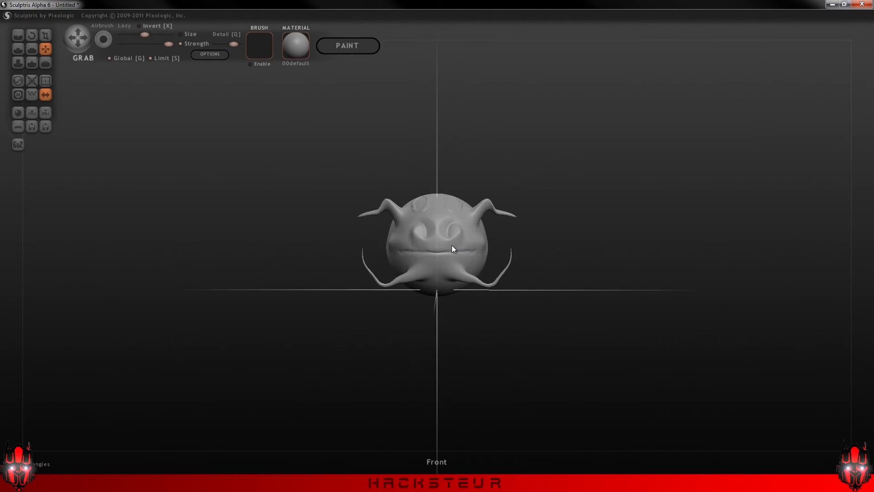
scroll(457, 249, up, 2)
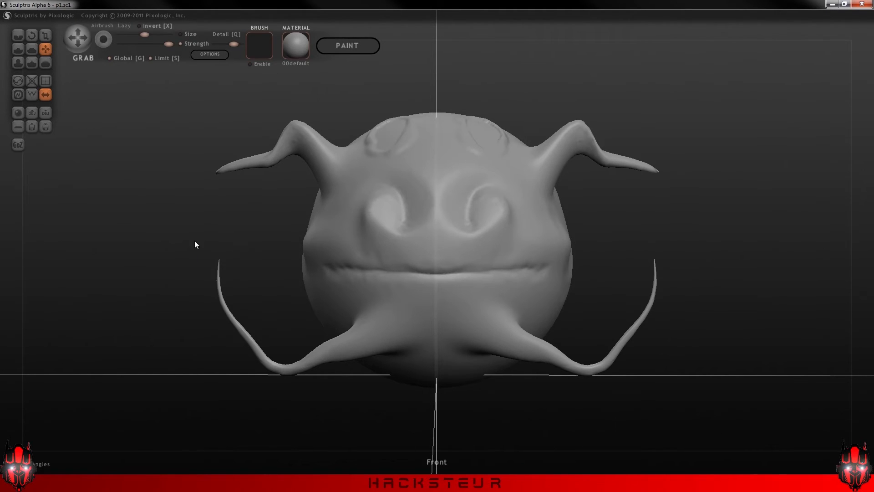
Review the sculpt options, raise the Draw brush's Strength, lower its Detail slightly and sculpt a curved ridge on the back of the sphere
click(208, 53)
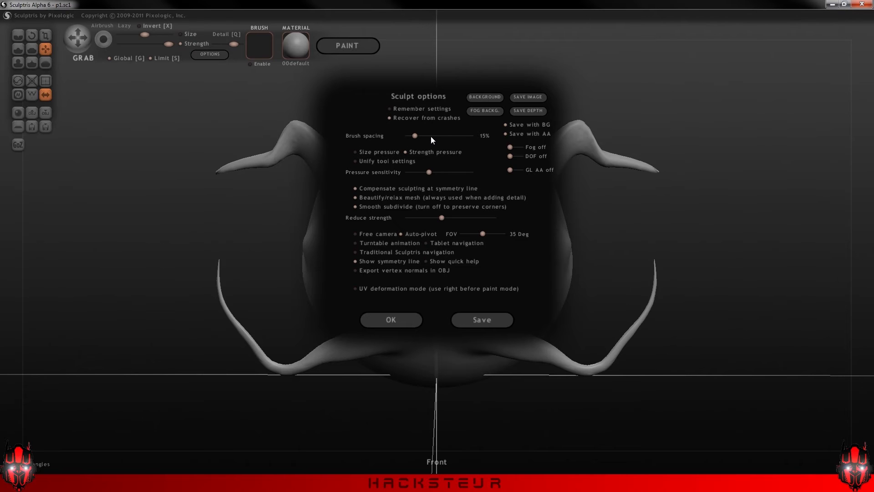
click(380, 320)
mouse_move(626, 242)
mouse_down()
mouse_move(596, 269)
mouse_move(471, 314)
mouse_move(398, 306)
mouse_move(471, 263)
mouse_up()
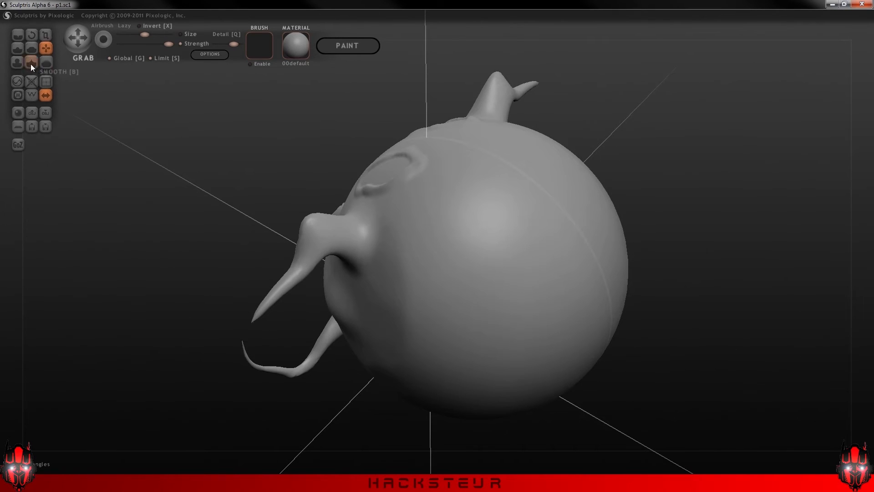
click(19, 50)
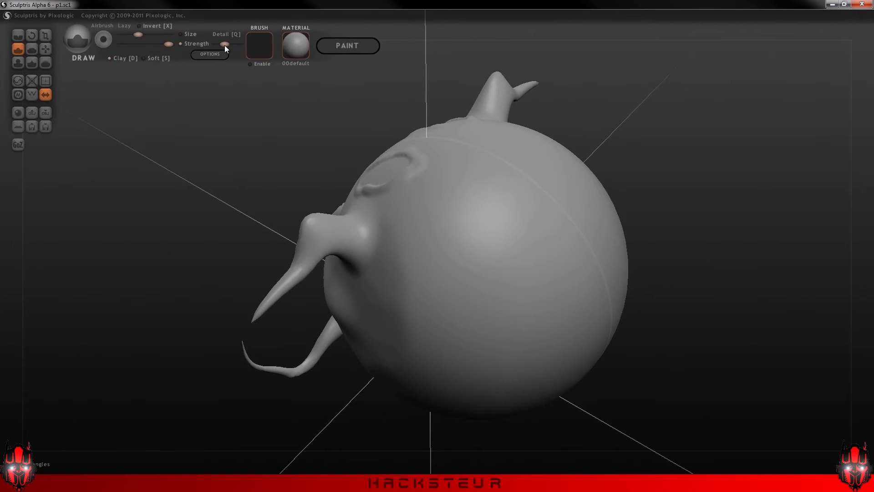
mouse_move(452, 250)
mouse_down()
mouse_move(517, 279)
mouse_move(537, 302)
mouse_up()
mouse_move(725, 313)
mouse_down()
mouse_move(753, 282)
mouse_move(749, 305)
mouse_move(531, 254)
mouse_up()
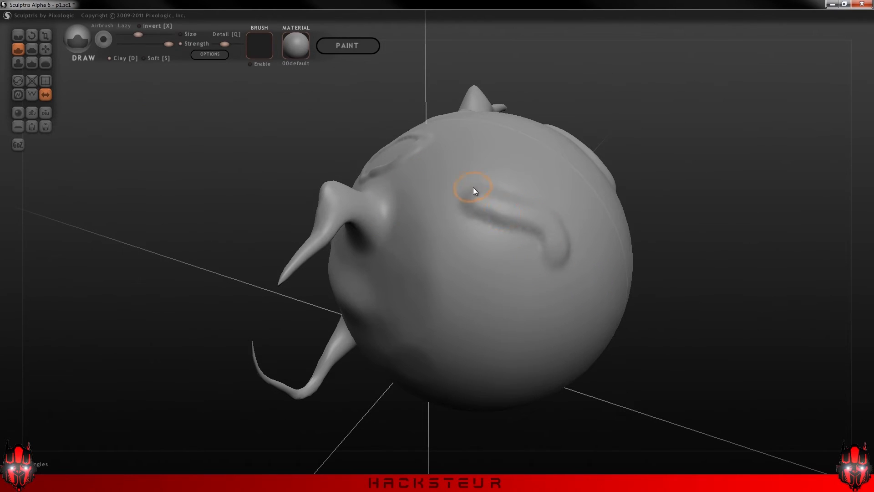
Set Brush spacing to 84%, test Draw strokes below the ridge on the back, and undo them
click(207, 55)
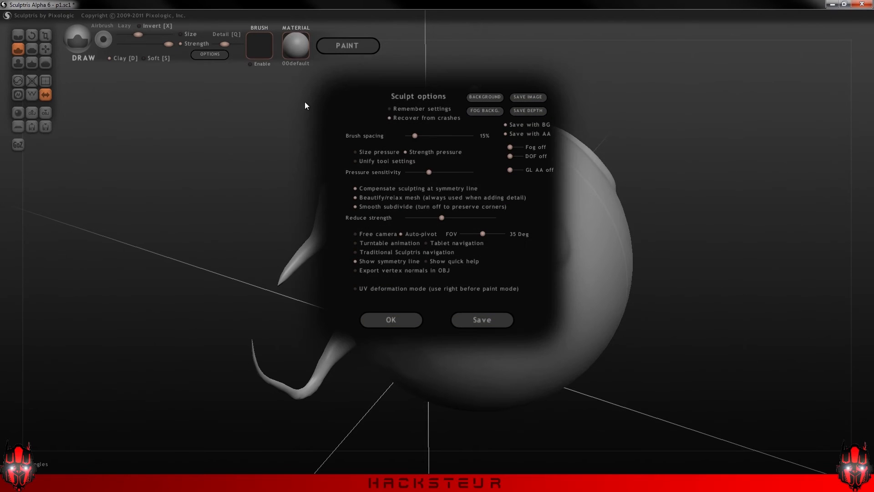
mouse_move(414, 135)
mouse_down()
mouse_move(441, 138)
mouse_move(432, 138)
mouse_up()
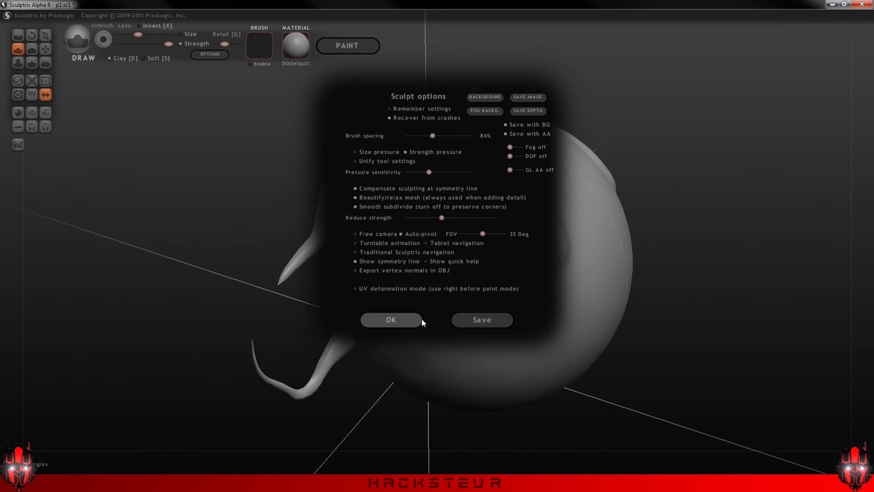
click(403, 319)
mouse_move(463, 274)
mouse_down()
mouse_move(506, 309)
mouse_move(575, 337)
mouse_move(598, 336)
mouse_move(591, 278)
mouse_up()
click(592, 279)
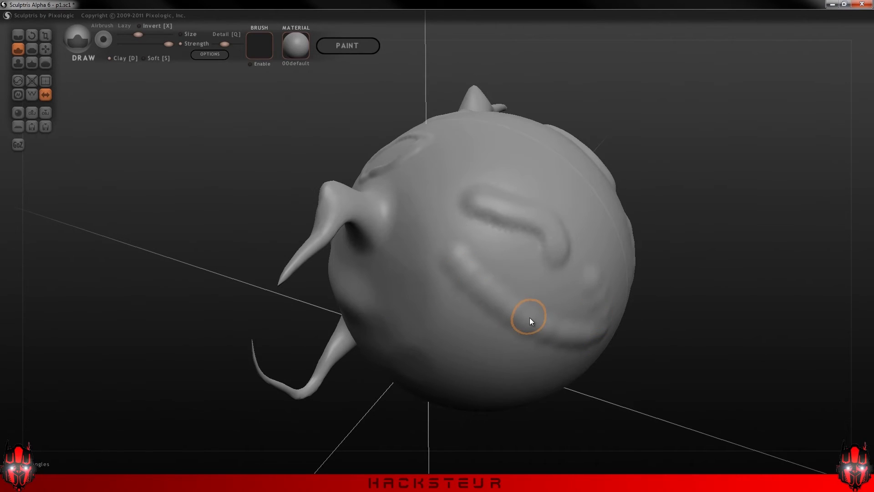
key(ctrl+z)
key(ctrl+z)
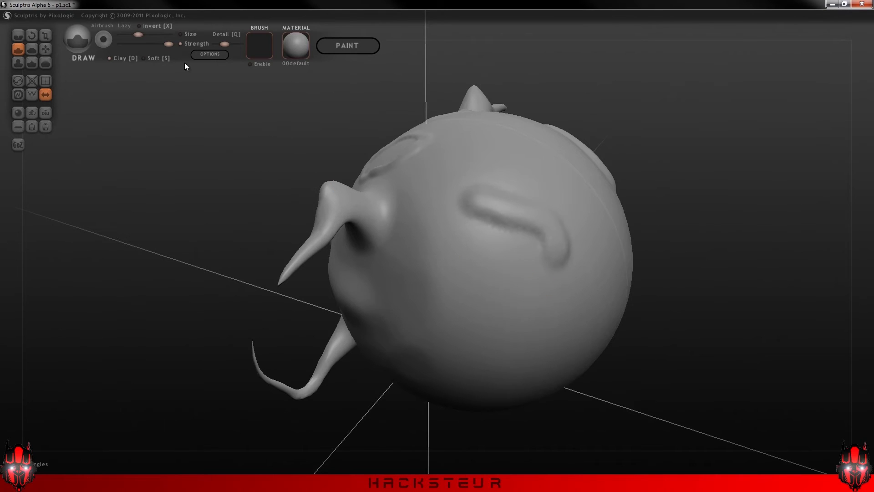
Set Brush spacing to 187%, test separated bumps on the back of the sphere, and undo all the test strokes
click(205, 54)
drag(440, 136, 440, 136)
click(402, 319)
mouse_move(511, 371)
mouse_down()
mouse_move(556, 318)
mouse_move(622, 369)
mouse_up()
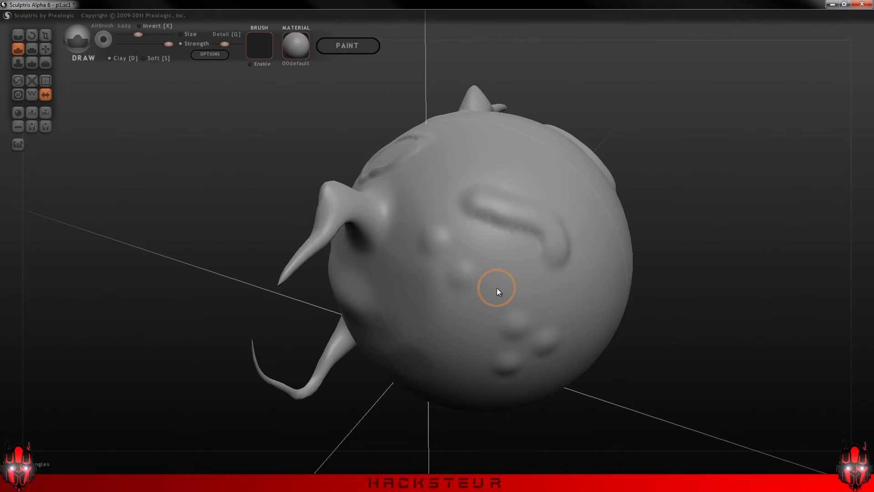
key(ctrl+z)
key(ctrl+z)
key(ctrl+z)
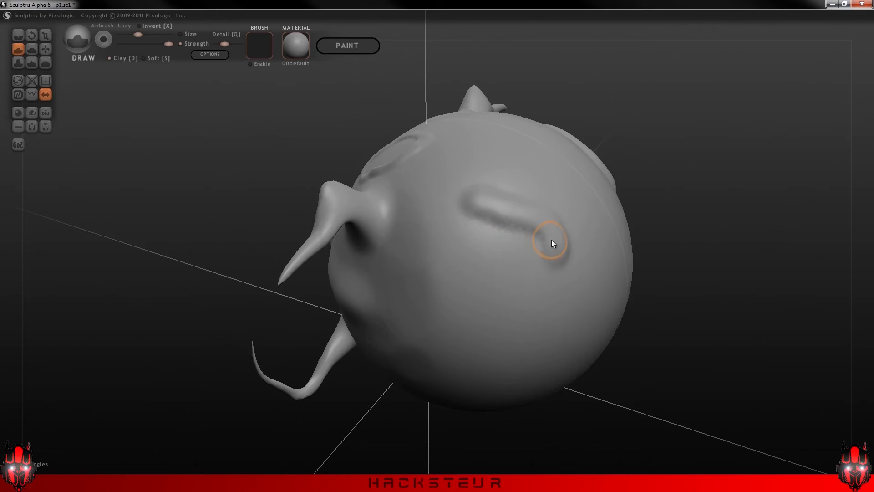
key(ctrl+z)
Enable Size pressure alongside Strength pressure, check the Crease and Draw brush settings, and review the remaining sculpt options
mouse_move(319, 290)
mouse_down()
mouse_move(337, 294)
mouse_move(493, 265)
mouse_move(509, 272)
mouse_move(523, 257)
mouse_up()
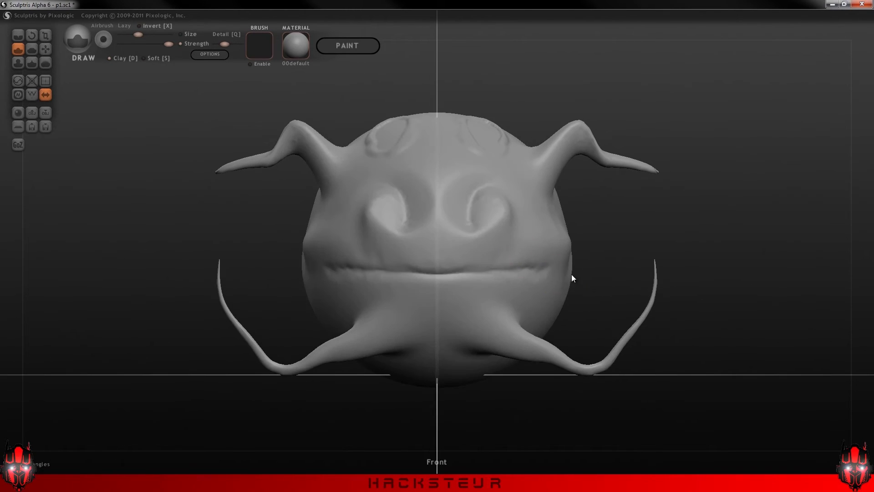
click(207, 54)
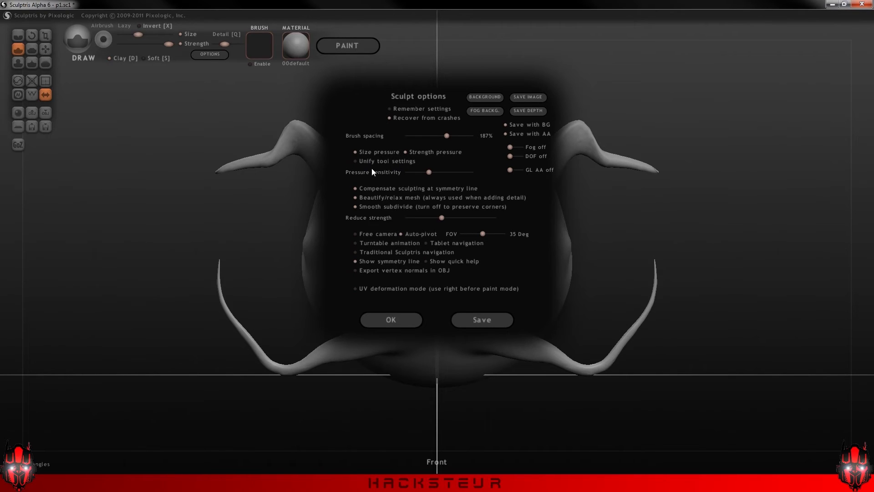
click(370, 314)
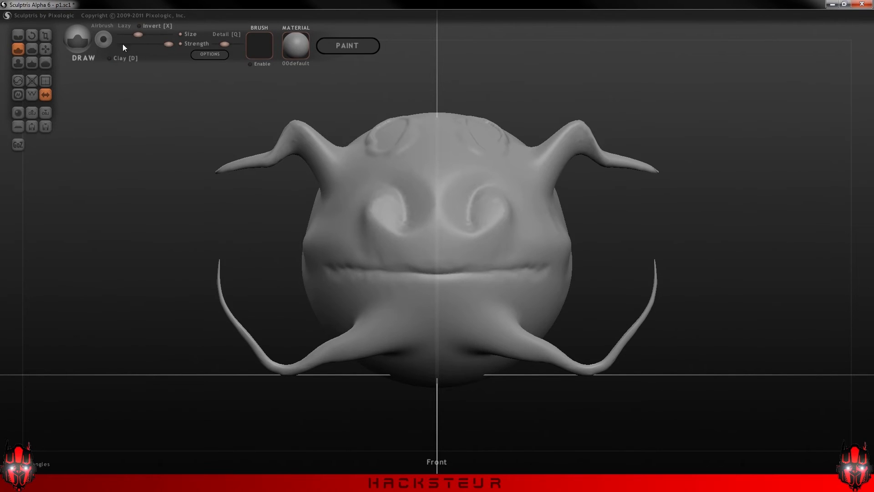
click(18, 36)
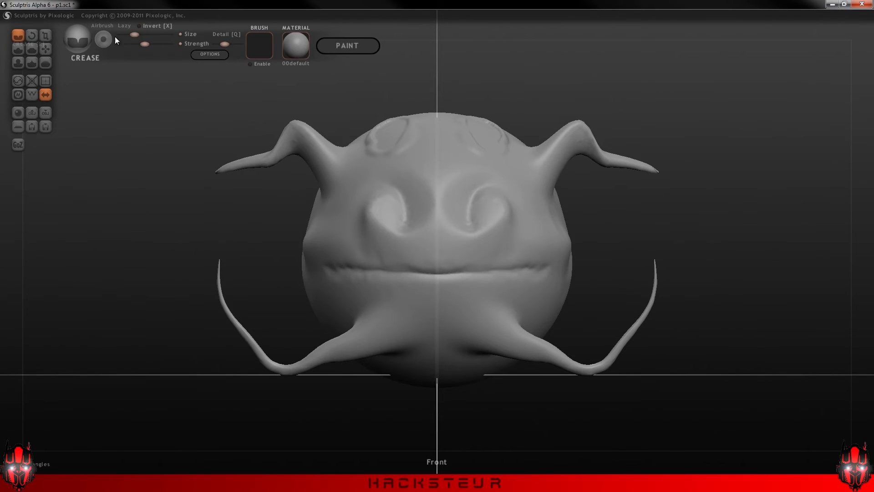
click(18, 49)
click(209, 54)
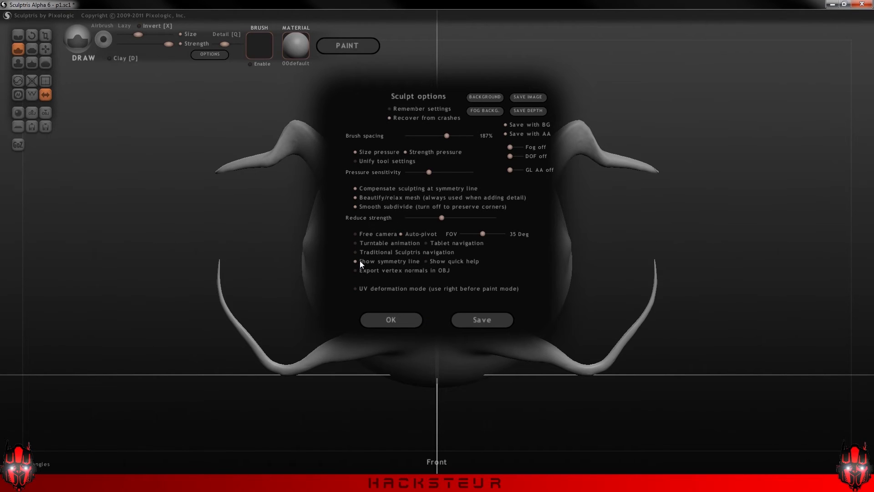
click(394, 320)
Set Brush spacing to 16% in the sculpt options
drag(593, 221, 545, 254)
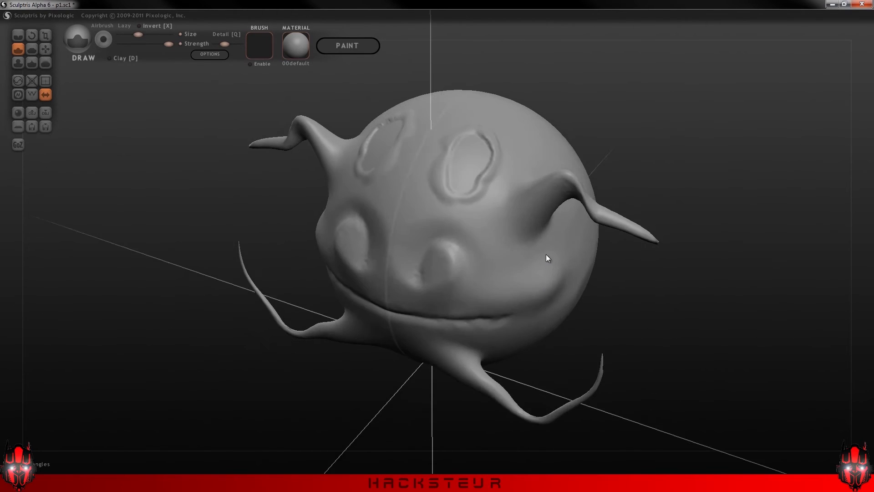
scroll(400, 179, up, 5)
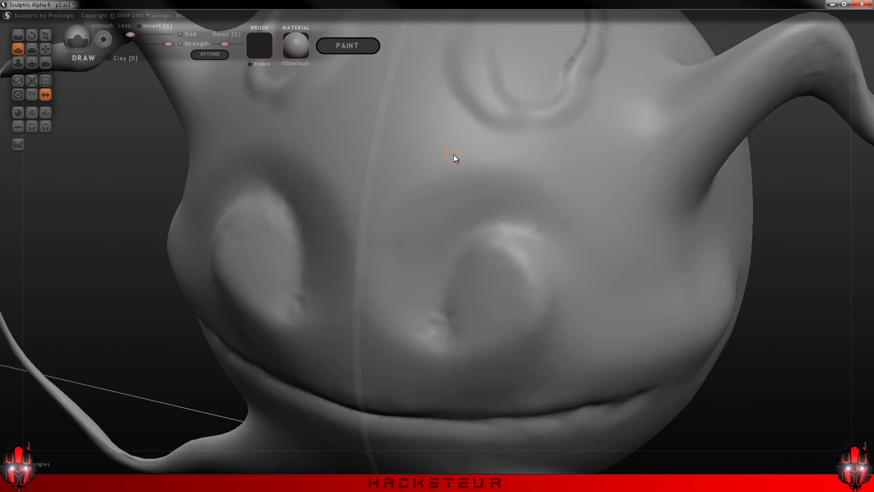
drag(412, 128, 354, 126)
click(199, 55)
drag(446, 135, 416, 136)
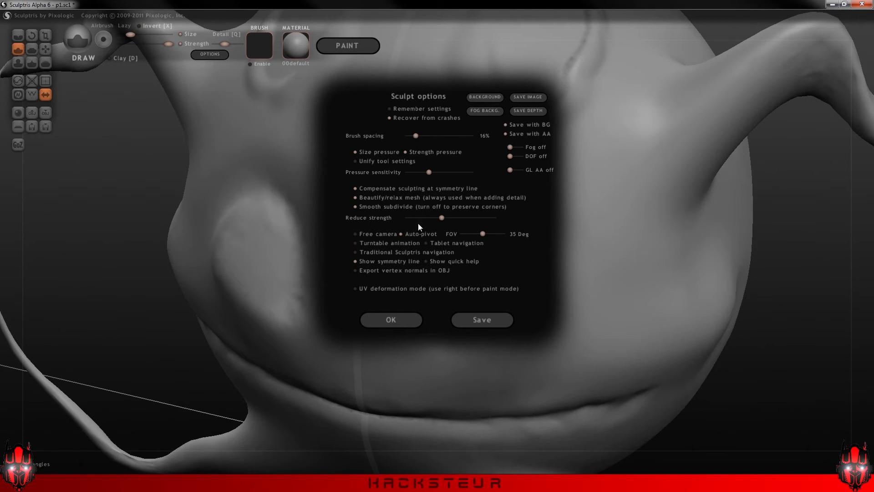
click(398, 318)
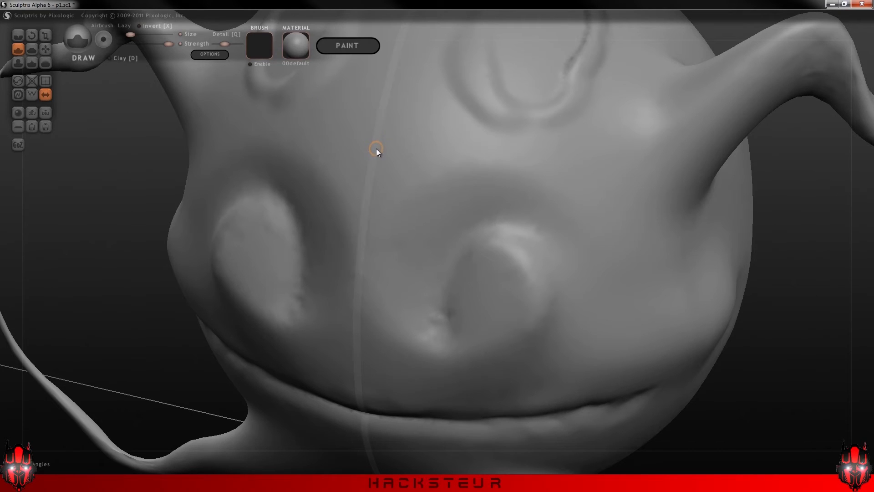
Test a short Draw stroke across the symmetry line above the eyes, and undo it
mouse_move(384, 150)
mouse_down()
mouse_move(369, 150)
mouse_move(401, 151)
mouse_up()
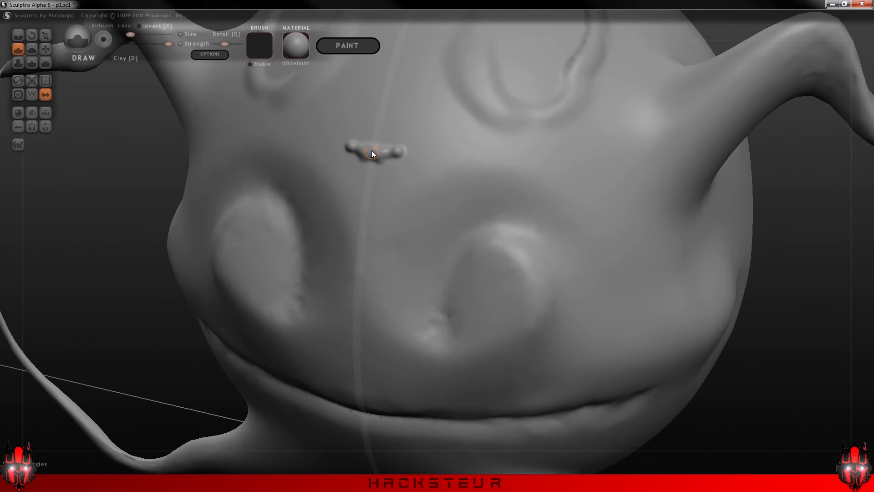
right_drag(552, 201, 748, 194)
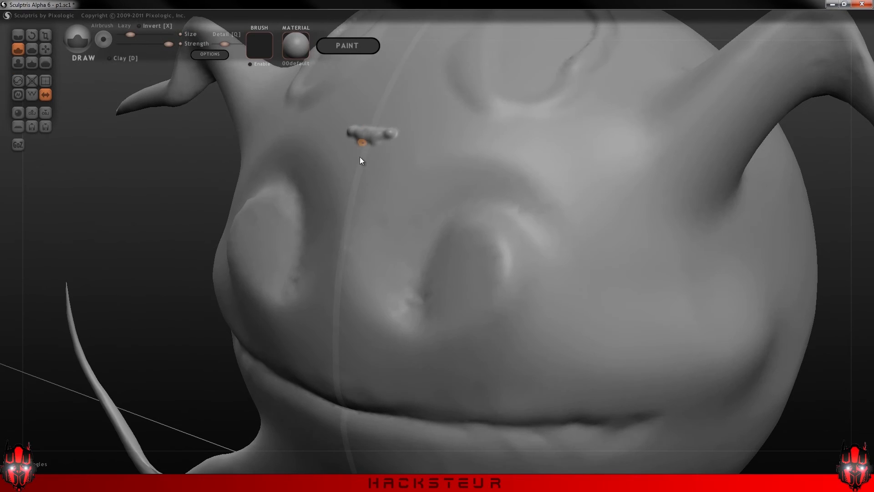
key(ctrl+z)
key(ctrl+z)
Review the FOV, navigation and export settings in the sculpt options, showing the quick help and hiding it again
click(208, 57)
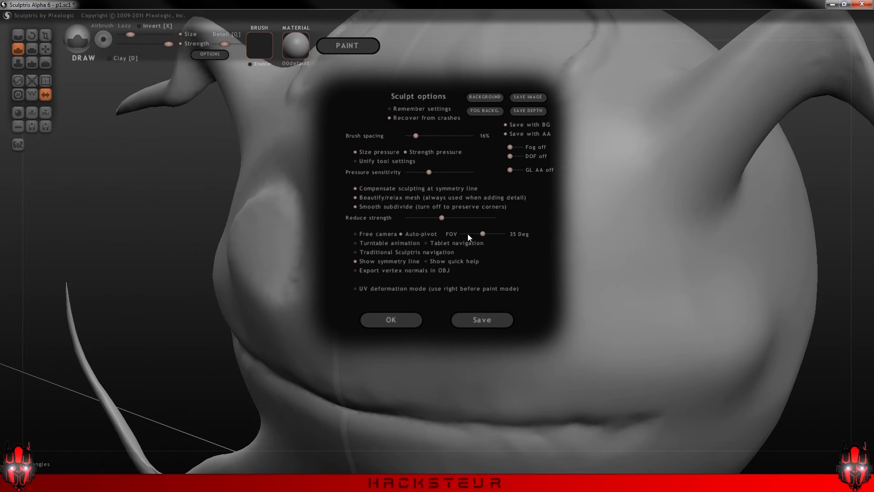
mouse_move(483, 233)
mouse_down()
mouse_move(468, 234)
mouse_move(484, 238)
mouse_up()
click(386, 319)
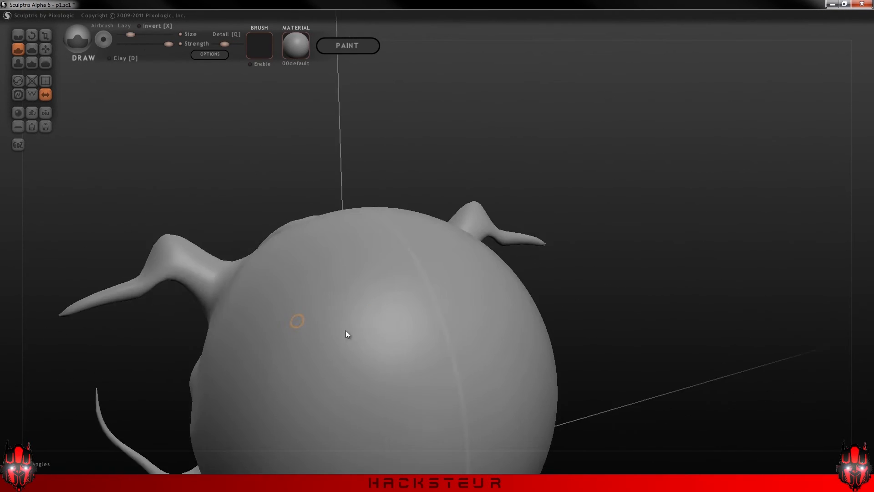
click(209, 55)
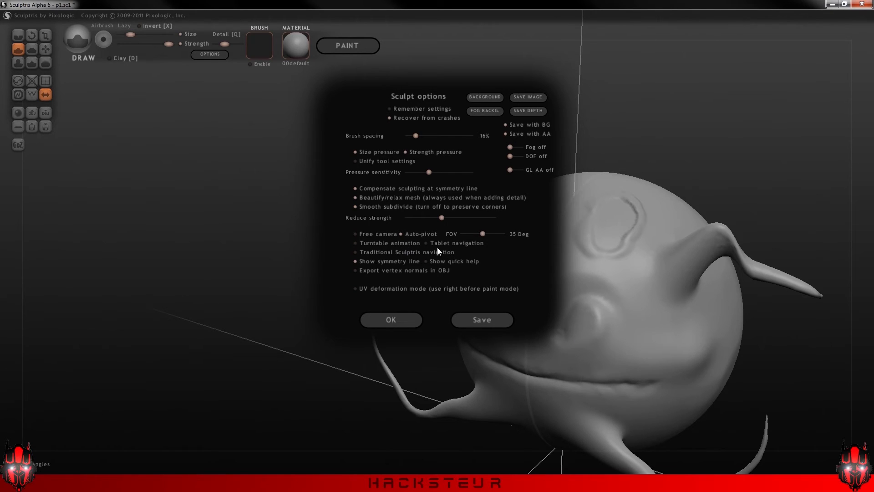
click(425, 243)
click(426, 262)
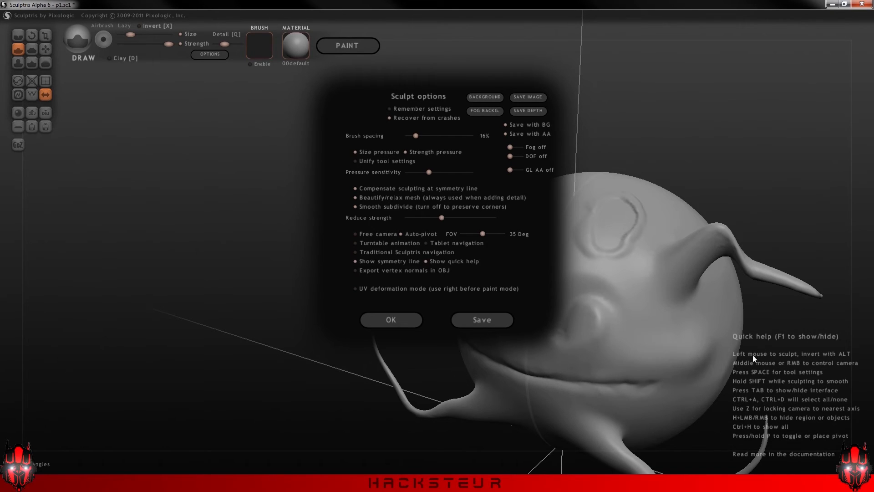
click(426, 261)
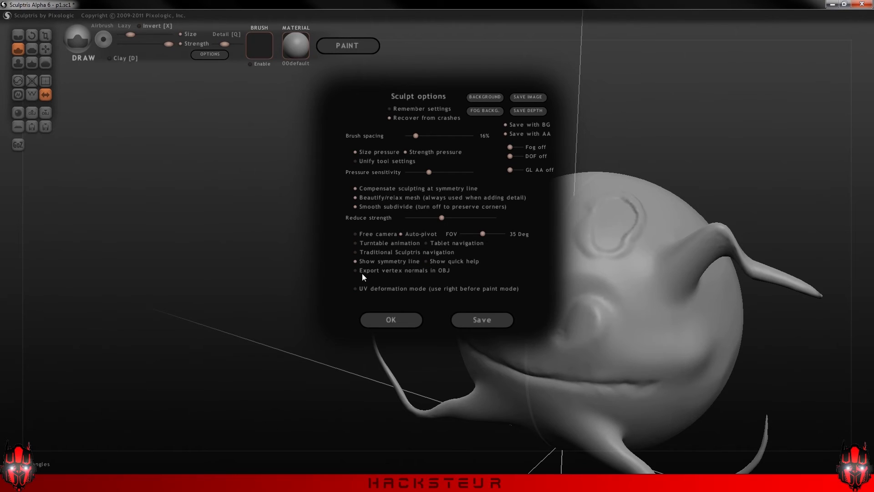
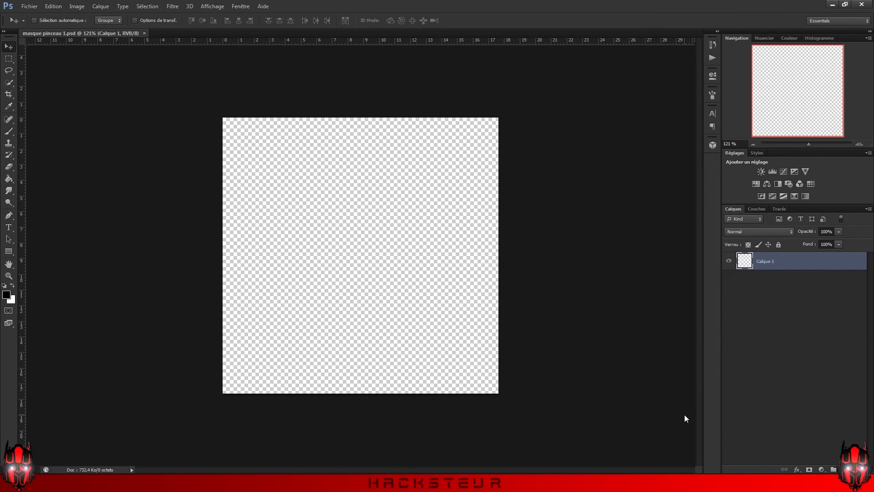
In Photoshop, add a layer to masque pinceau 1.psd, fill it with black, place it beneath Calque 1, and select Calque 1
click(845, 470)
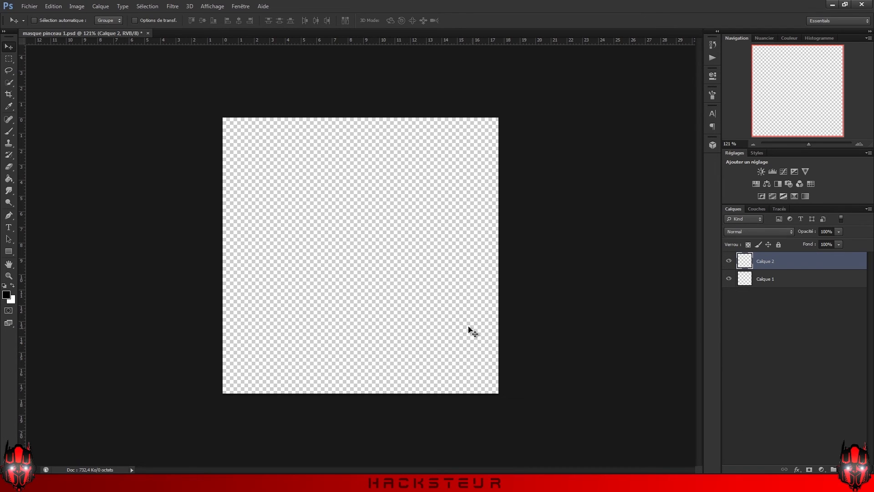
key(g)
click(433, 311)
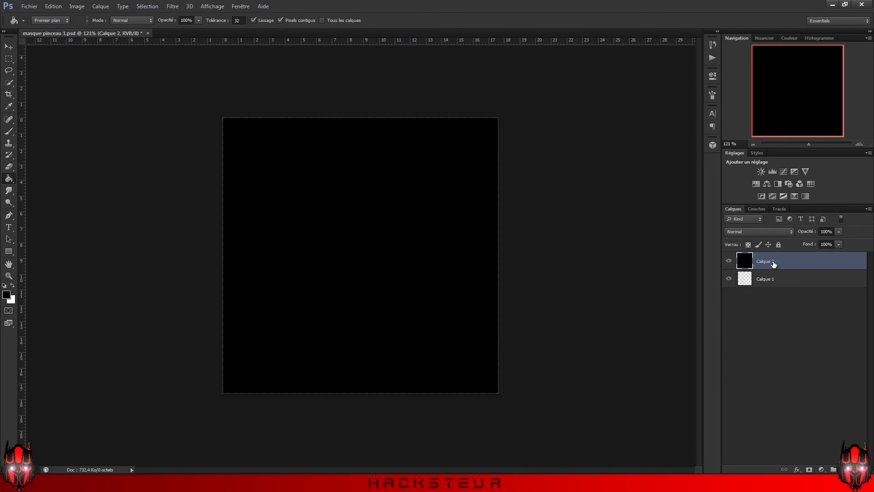
drag(773, 264, 774, 290)
click(774, 267)
Paint a thick, soft-edged white vertical stroke down the middle of Calque 1 with an enlarged Brush tool
click(9, 131)
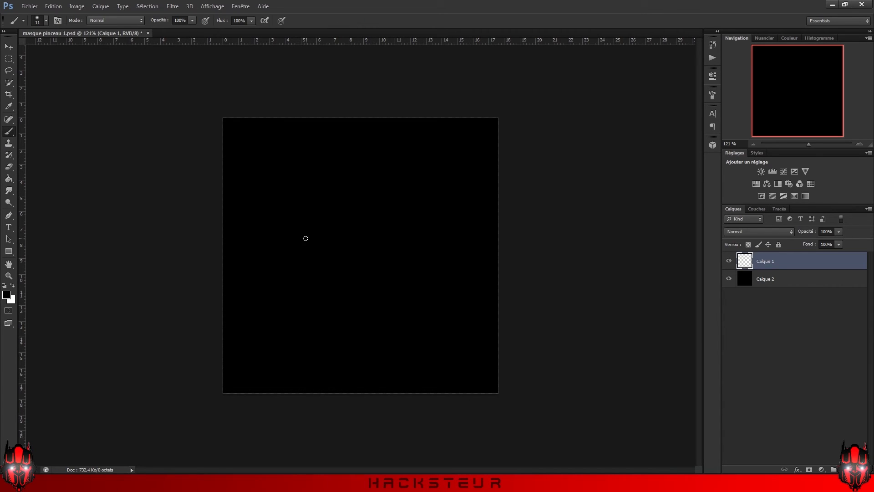
mouse_move(308, 236)
alt+right_down()
mouse_move(332, 242)
mouse_move(319, 235)
alt+right_up()
click(13, 286)
alt+right_drag(353, 212, 355, 214)
drag(359, 158, 358, 327)
mouse_move(352, 292)
mouse_down()
mouse_move(342, 160)
mouse_move(353, 341)
mouse_move(358, 155)
mouse_up()
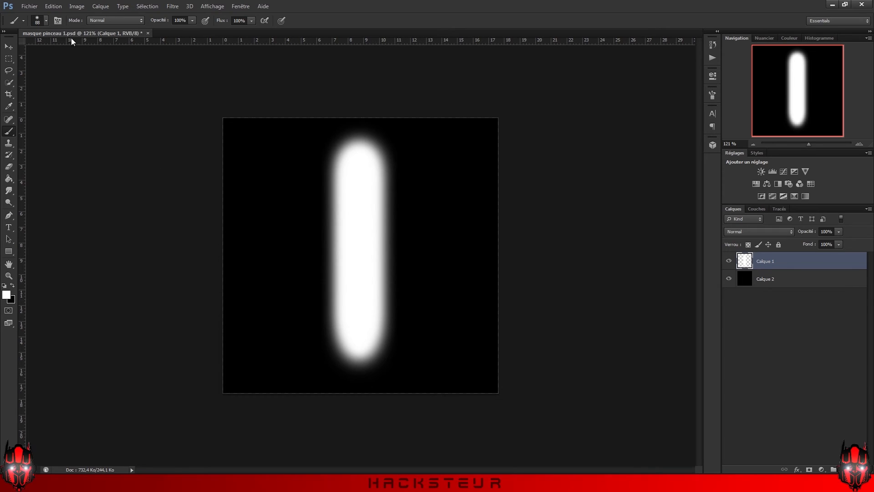
Save a copy of masque pinceau 1 as a JPEG with maximum quality 12
click(35, 9)
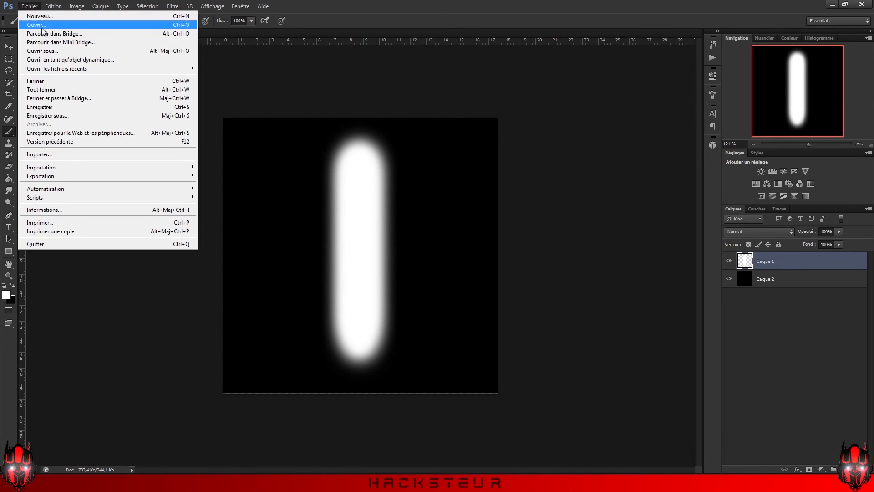
click(82, 116)
click(433, 310)
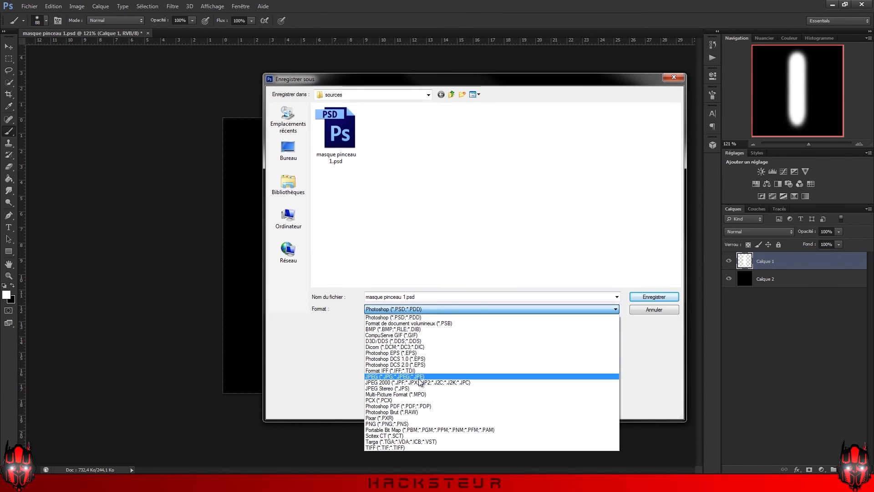
click(420, 381)
key(Return)
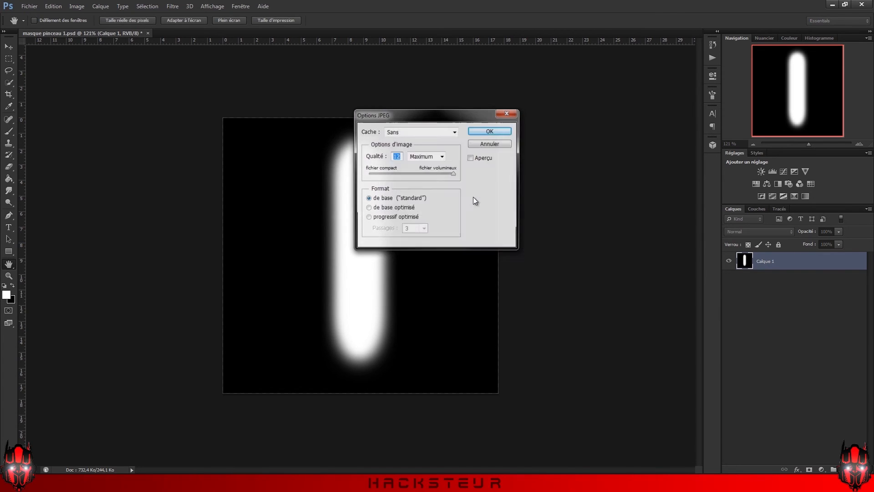
click(490, 131)
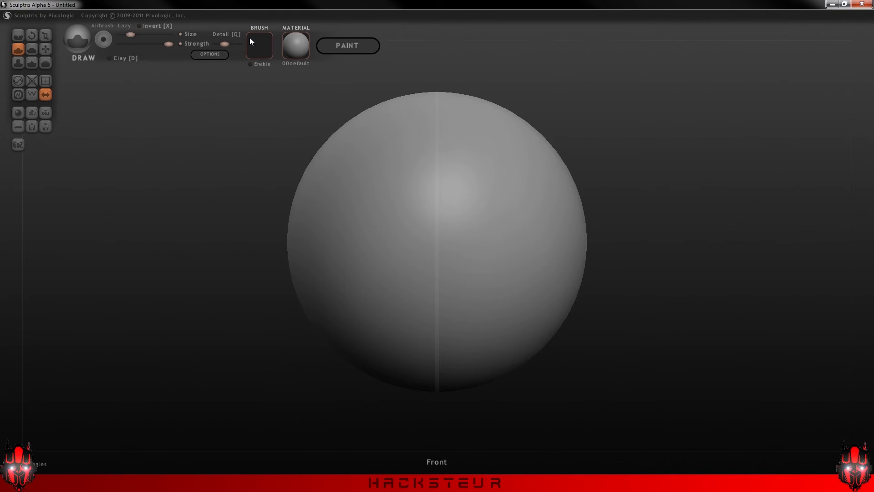
Switch to Sculptris, import the masque pinceau 1 image as a new brush texture, and select it for the Draw brush
click(262, 51)
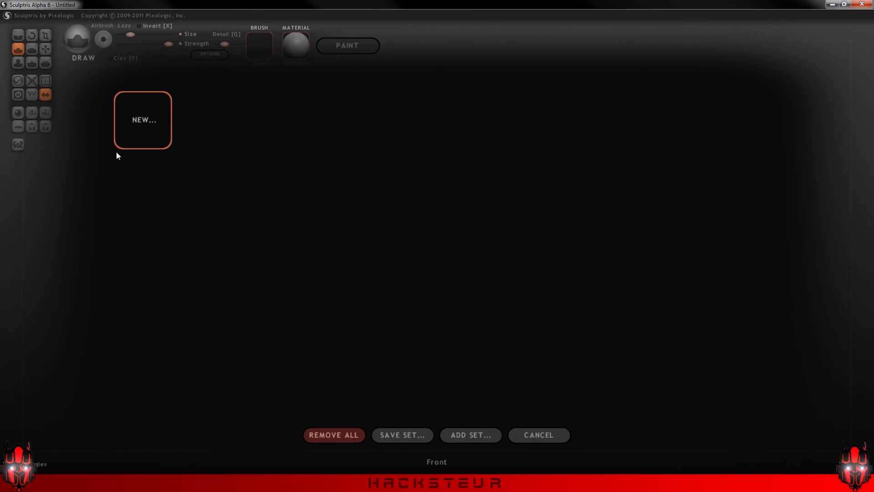
click(140, 118)
click(126, 95)
click(362, 241)
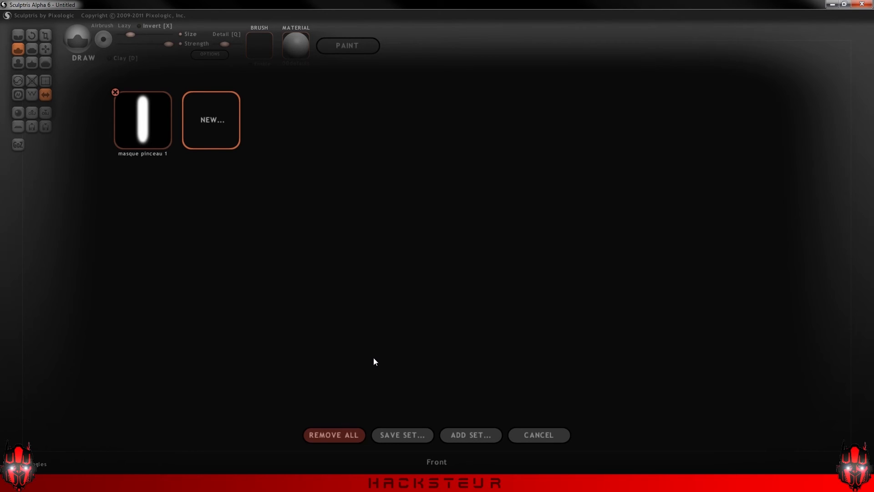
click(525, 429)
click(261, 48)
click(148, 124)
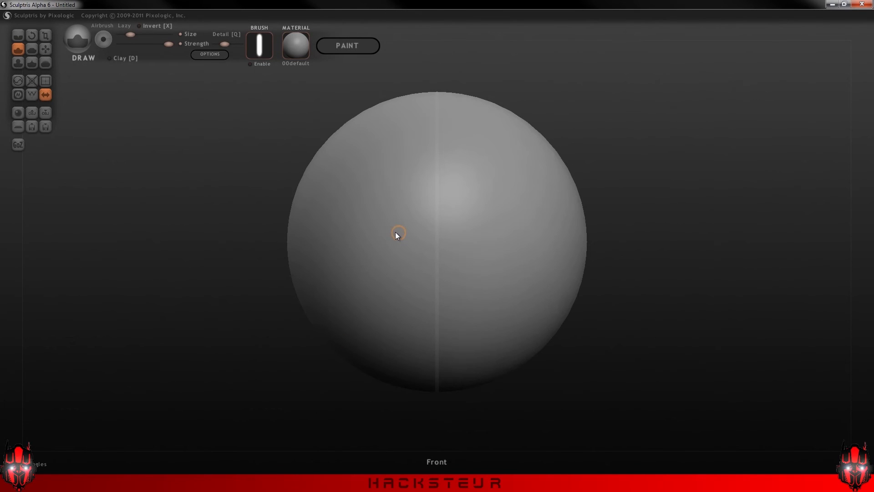
Turn on Clay for the Draw brush and increase its Size slightly
click(128, 58)
drag(130, 35, 143, 35)
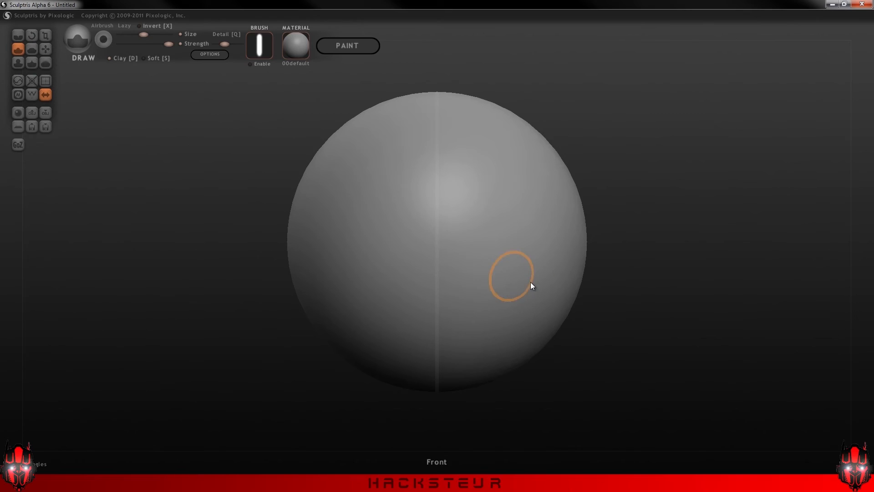
drag(144, 37, 133, 38)
scroll(651, 200, up, 5)
scroll(618, 245, down, 1)
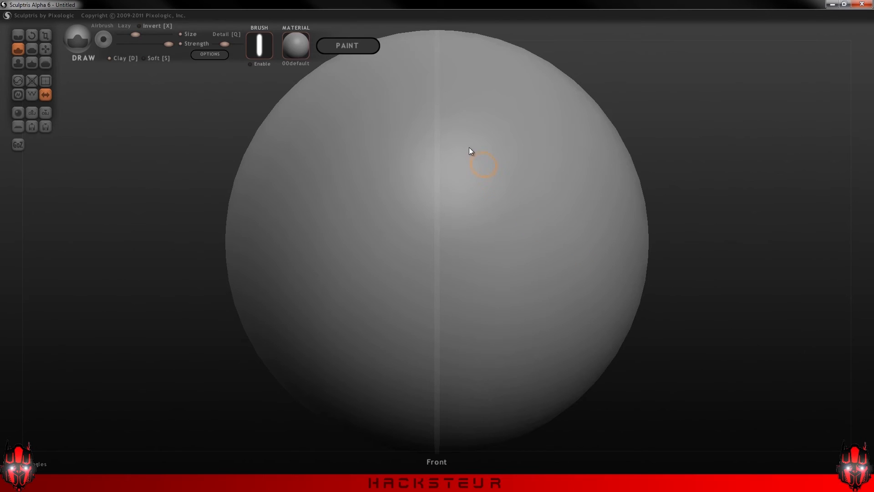
Test a mirrored diagonal stroke on the front of the sphere, undo it, and check the sculpt options
drag(470, 151, 522, 312)
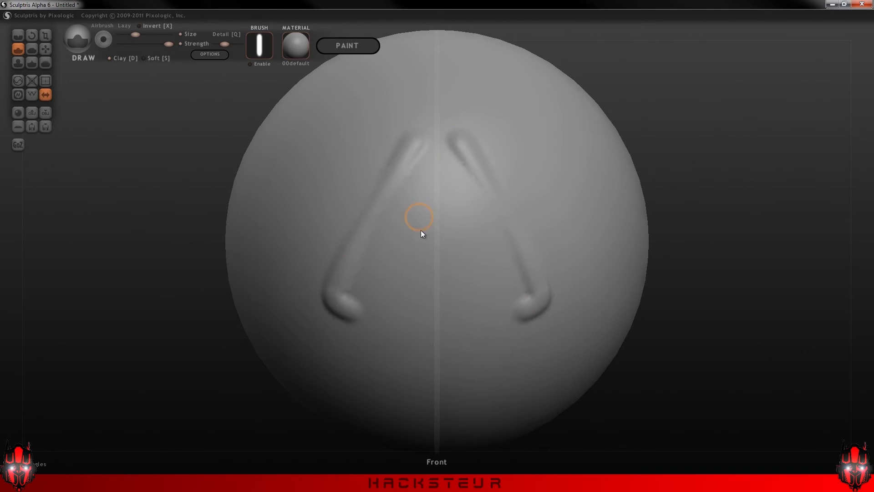
key(ctrl+z)
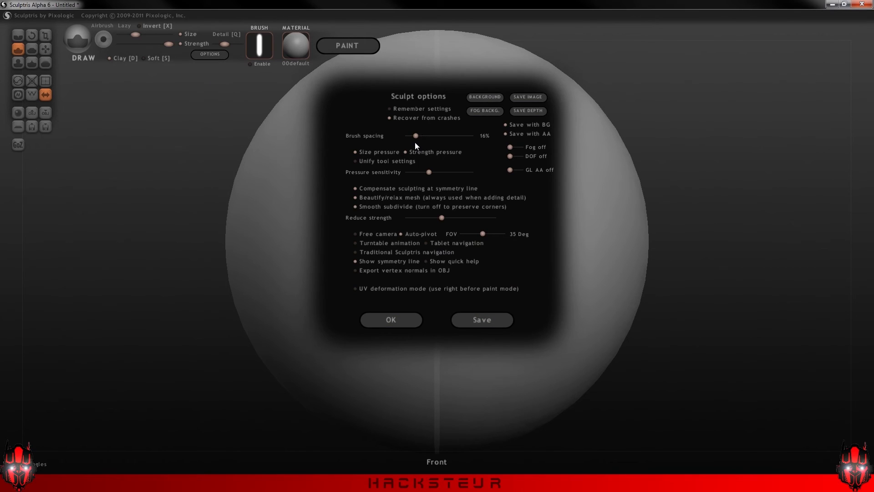
click(404, 317)
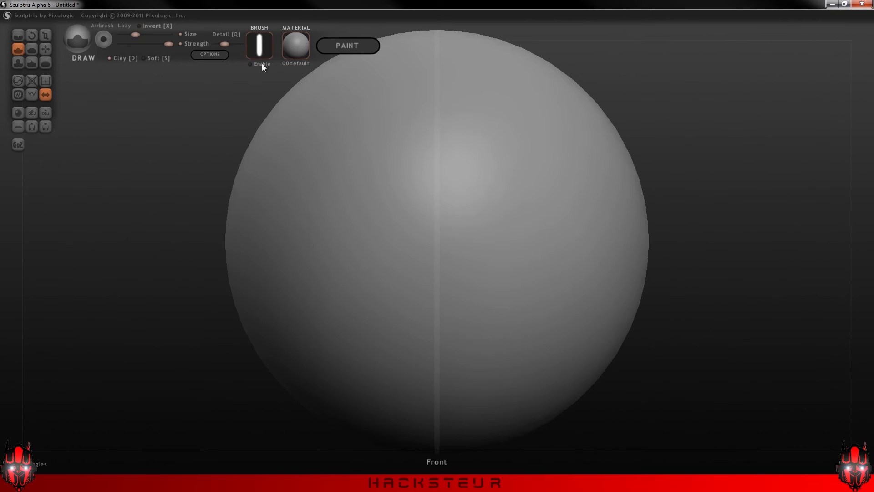
Enable the brush texture, test mirrored curved strokes on the sphere at full and reduced Strength, and undo them
click(250, 64)
mouse_move(338, 154)
mouse_down()
mouse_move(293, 206)
mouse_move(287, 237)
mouse_up()
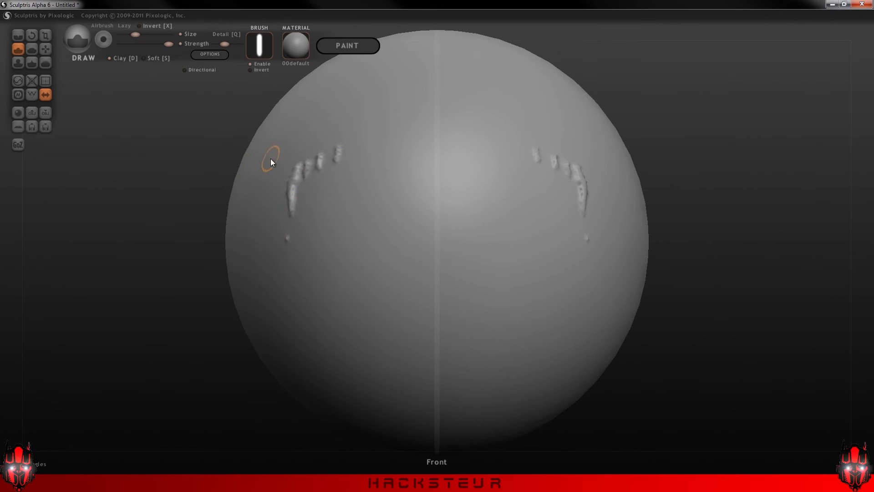
key(ctrl+z)
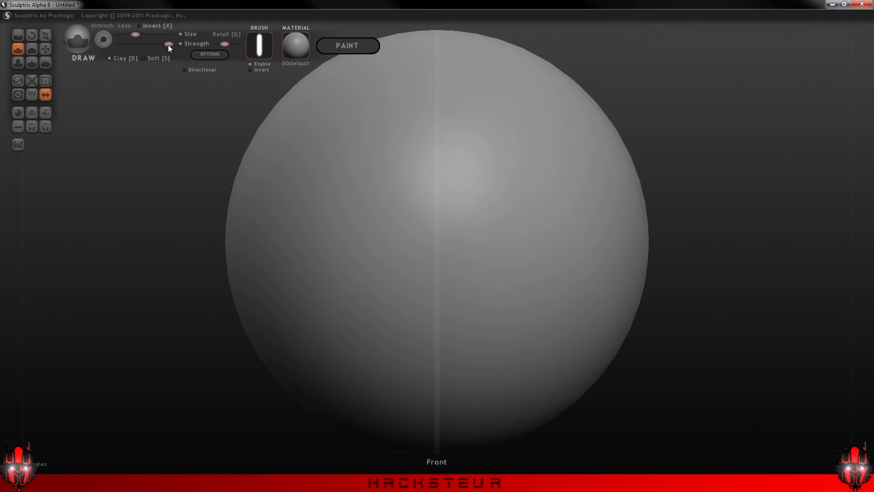
mouse_move(375, 144)
mouse_down()
mouse_move(345, 166)
mouse_move(303, 260)
mouse_move(263, 275)
mouse_move(263, 209)
mouse_move(305, 170)
mouse_up()
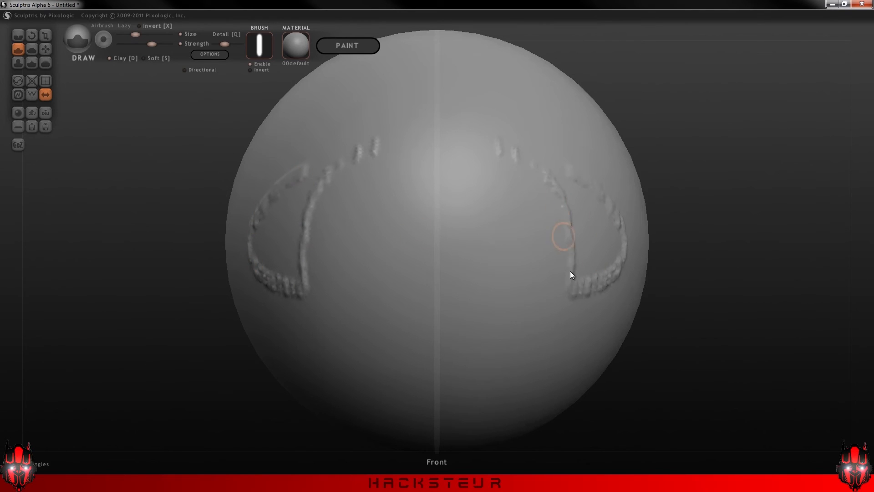
key(ctrl+z)
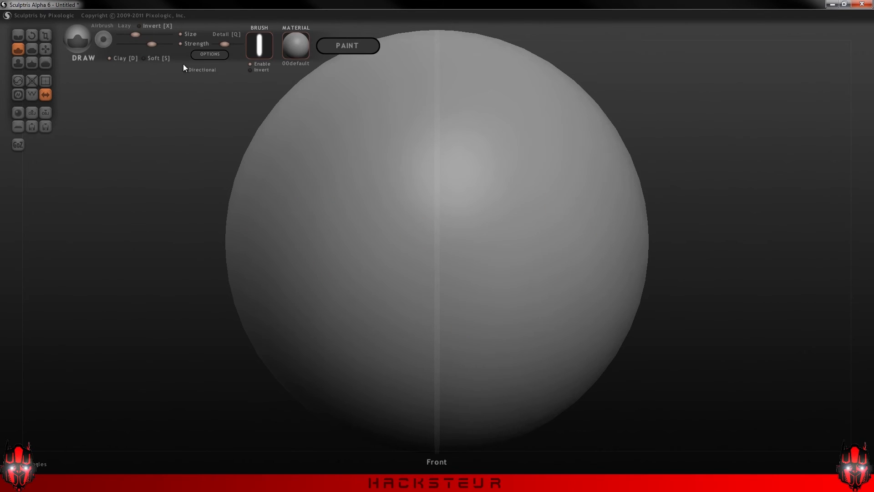
Set Brush spacing to 92%, test a spaced textured stroke down the front of the sphere, and undo it
click(209, 54)
drag(416, 134, 433, 135)
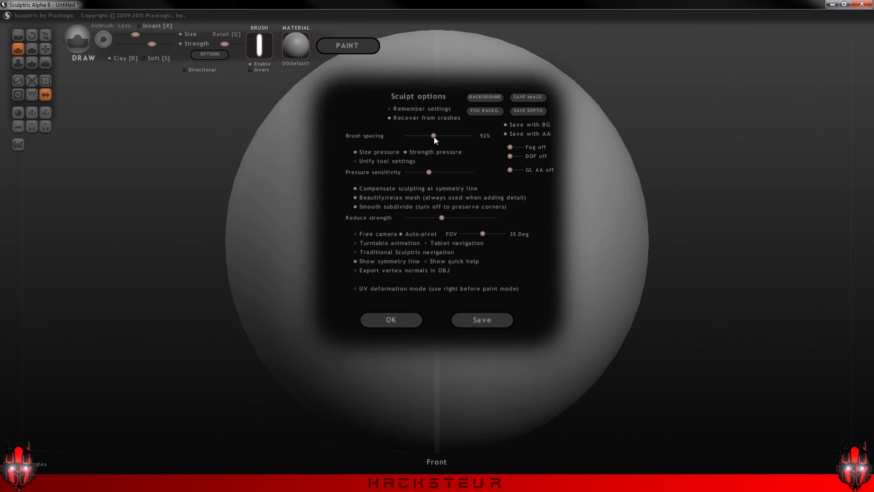
click(395, 318)
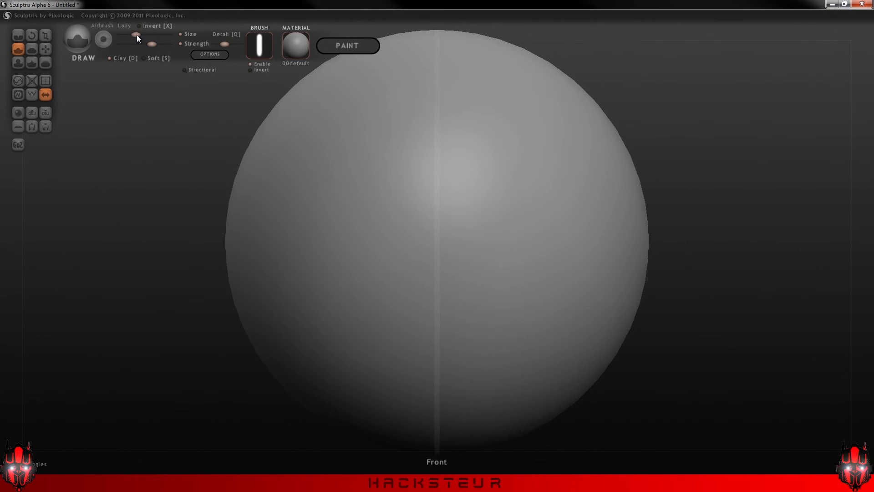
mouse_move(375, 184)
mouse_down()
mouse_move(339, 200)
mouse_move(241, 216)
mouse_move(305, 303)
mouse_move(354, 313)
mouse_up()
mouse_move(581, 312)
right_down()
mouse_move(656, 324)
mouse_move(618, 341)
mouse_move(523, 291)
right_up()
key(ctrl+z)
Raise the Draw brush's Strength to maximum and sculpt a curved trail of separate texture marks across the sphere
drag(153, 44, 170, 45)
mouse_move(487, 152)
mouse_down()
mouse_move(550, 188)
mouse_move(581, 306)
mouse_move(678, 308)
mouse_up()
mouse_move(679, 308)
right_down()
mouse_move(667, 351)
mouse_move(405, 204)
right_up()
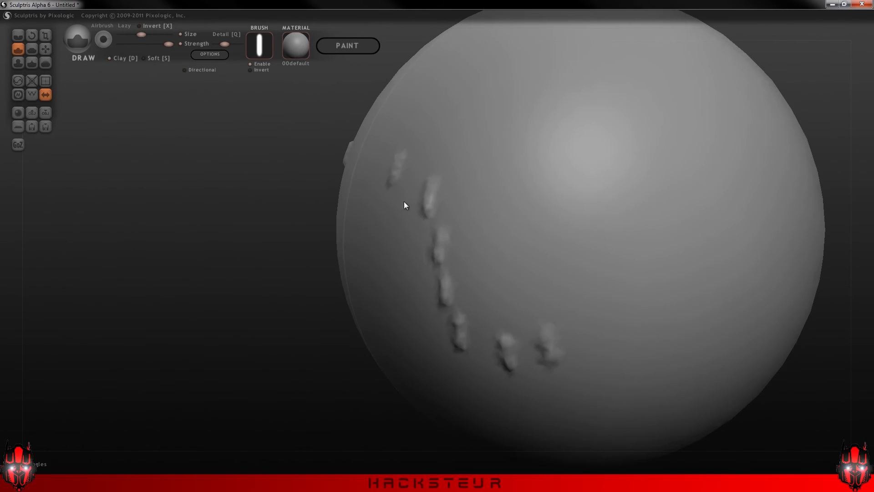
Clear the textured trail, test mirrored strokes with the brush texture inverted, including at maximum Detail, and undo them
key(ctrl+z)
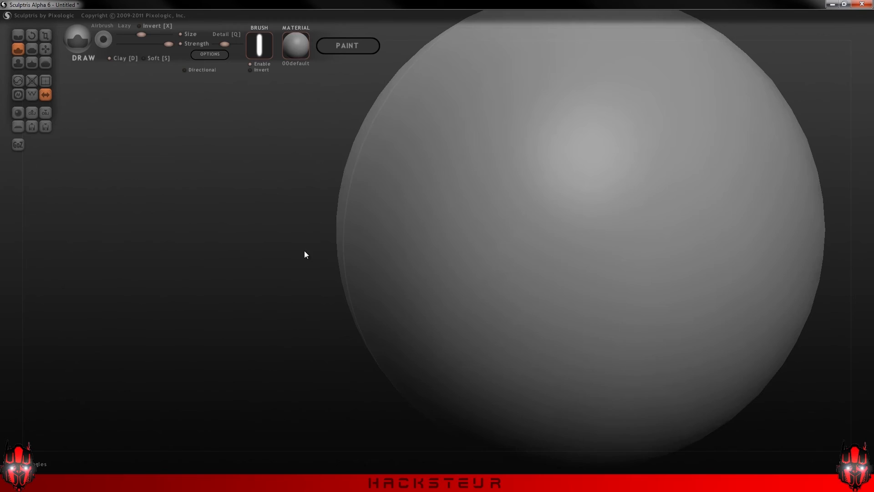
right_drag(321, 241, 425, 250)
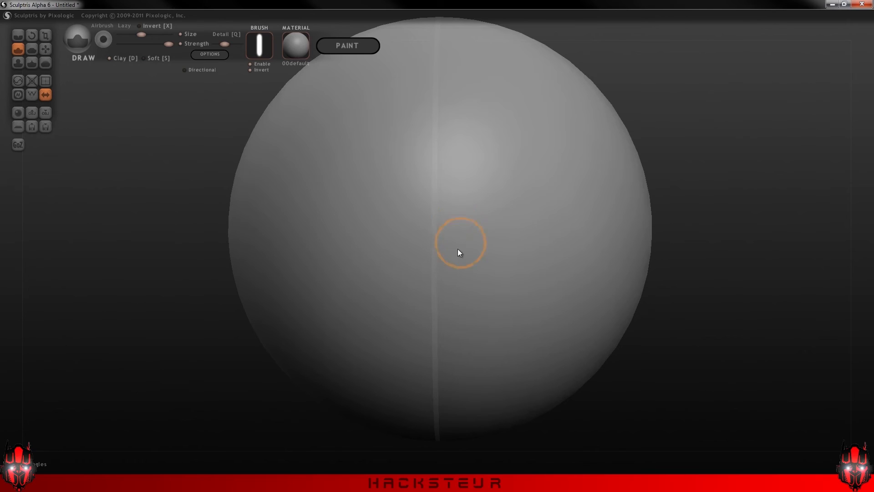
mouse_move(304, 176)
mouse_down()
mouse_move(298, 188)
mouse_move(355, 245)
mouse_move(361, 314)
mouse_move(352, 348)
mouse_up()
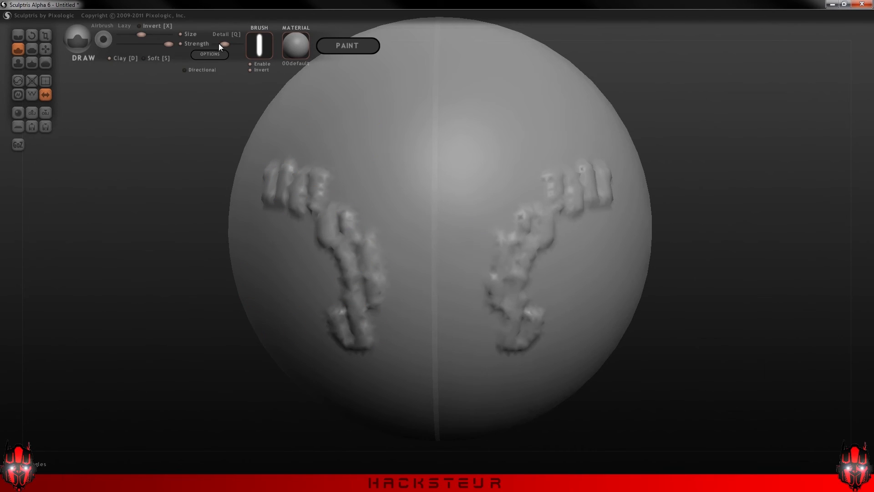
drag(457, 136, 564, 142)
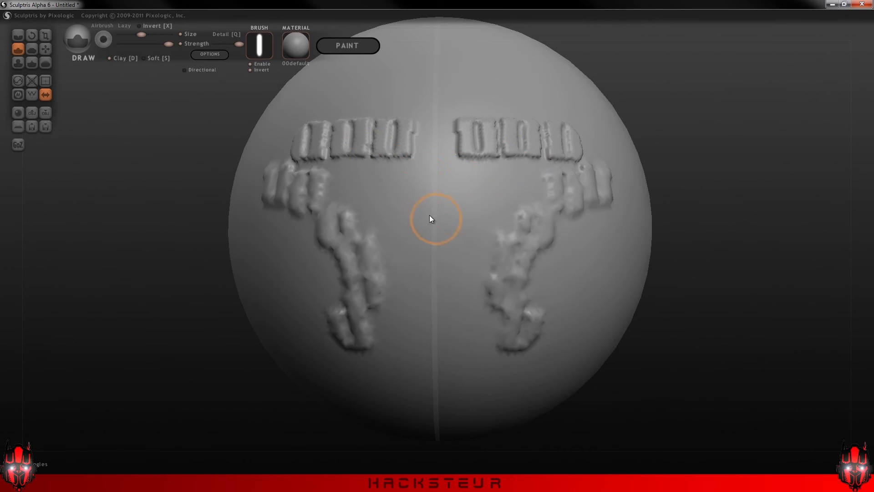
key(ctrl+z)
key(ctrl+z)
key(ctrl+z)
key(ctrl+z)
key(ctrl+z)
key(ctrl+z)
Turn off texture inversion, enable Directional, test mirrored straight strokes in several directions on the sphere, and undo them
drag(162, 153, 188, 147)
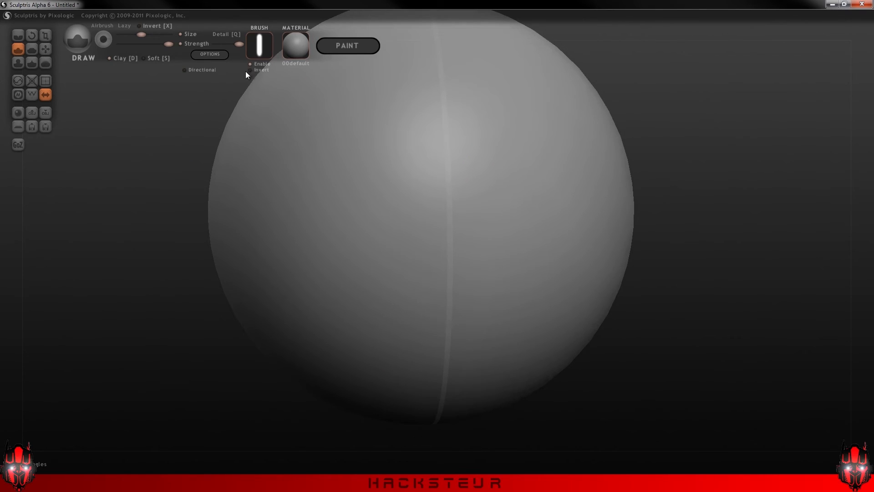
click(184, 70)
mouse_move(256, 163)
mouse_down()
mouse_move(318, 151)
mouse_move(346, 245)
mouse_move(382, 319)
mouse_up()
mouse_move(334, 312)
mouse_down()
mouse_move(258, 313)
mouse_move(250, 246)
mouse_move(298, 161)
mouse_up()
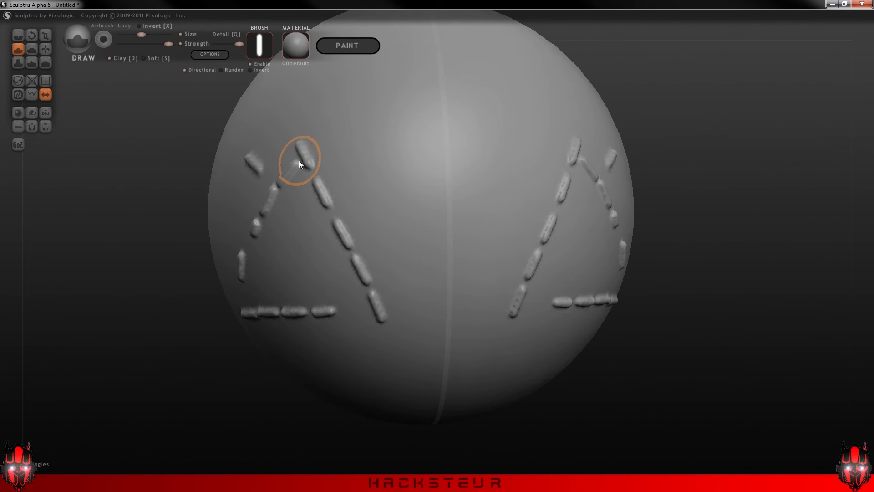
mouse_move(676, 336)
mouse_down()
mouse_move(646, 337)
mouse_move(602, 310)
mouse_up()
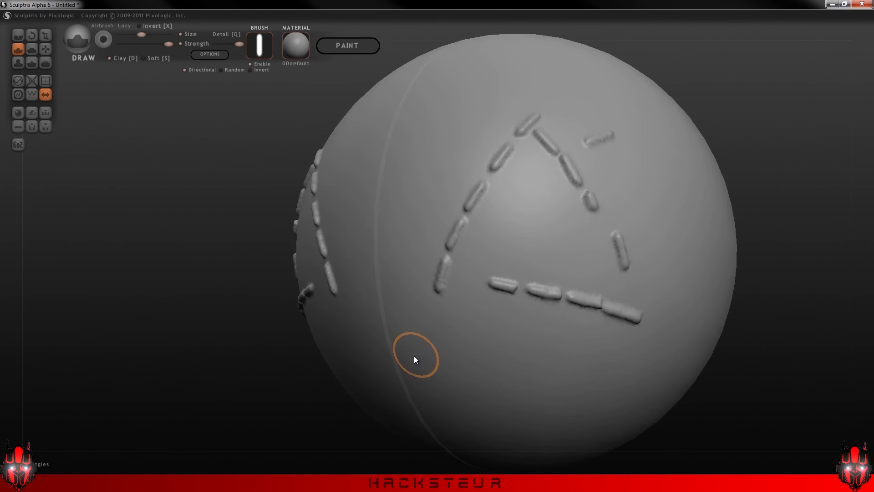
key(ctrl+z)
key(ctrl+z)
Enable Random texture orientation, test scattered mirrored marks across the front of the sphere, and undo them
mouse_move(253, 246)
mouse_down()
mouse_move(268, 237)
mouse_move(339, 257)
mouse_up()
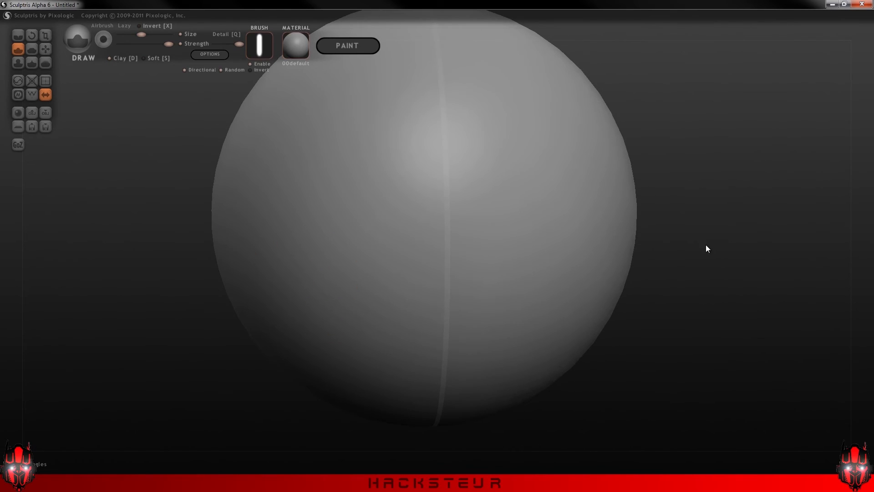
drag(705, 248, 629, 231)
mouse_move(467, 138)
mouse_down()
mouse_move(557, 179)
mouse_move(435, 212)
mouse_move(539, 179)
mouse_move(436, 236)
mouse_move(445, 232)
mouse_move(562, 313)
mouse_move(398, 200)
mouse_move(267, 248)
mouse_move(472, 303)
mouse_move(468, 202)
mouse_move(449, 287)
mouse_move(679, 292)
mouse_move(845, 184)
mouse_move(848, 201)
mouse_move(761, 188)
mouse_up()
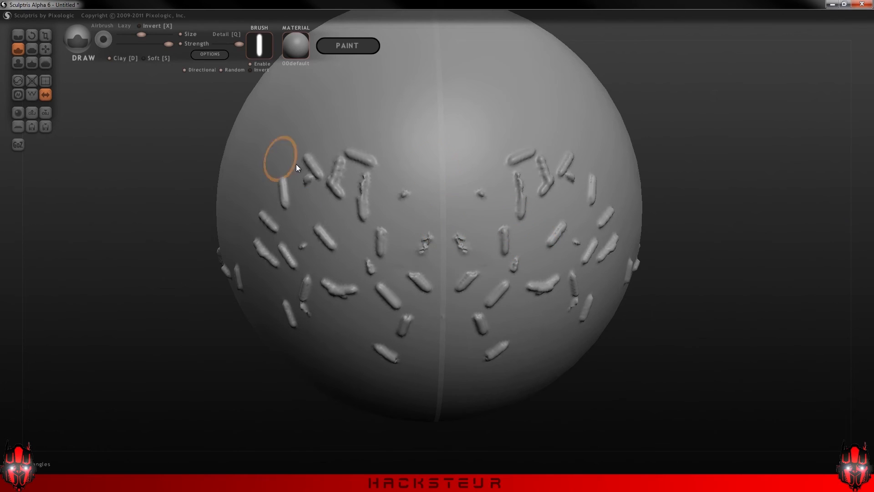
key(ctrl+z)
key(ctrl+z)
key(ctrl+z)
key(ctrl+z)
key(ctrl+z)
key(ctrl+z)
key(ctrl+z)
key(ctrl+z)
key(ctrl+z)
key(ctrl+z)
key(ctrl+z)
Remove the "masque pinceau 1" texture from the brush library and check the library
shift+drag(705, 254, 667, 212)
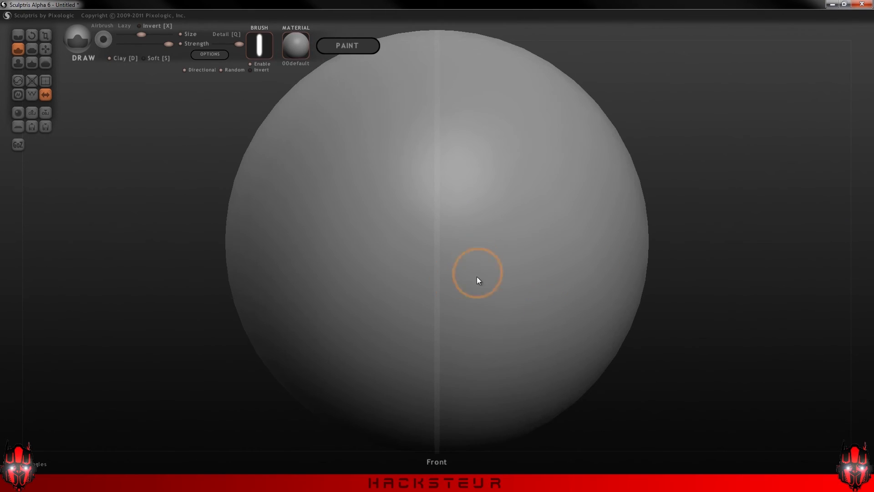
scroll(386, 284, down, 2)
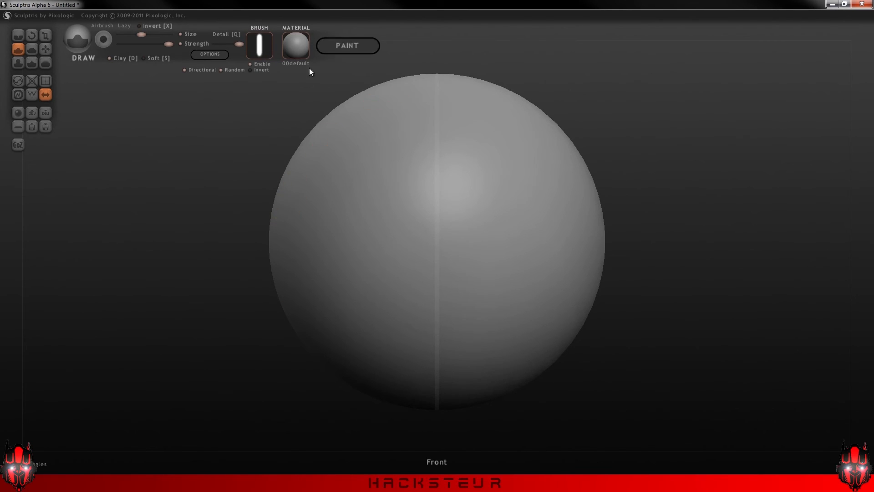
click(261, 50)
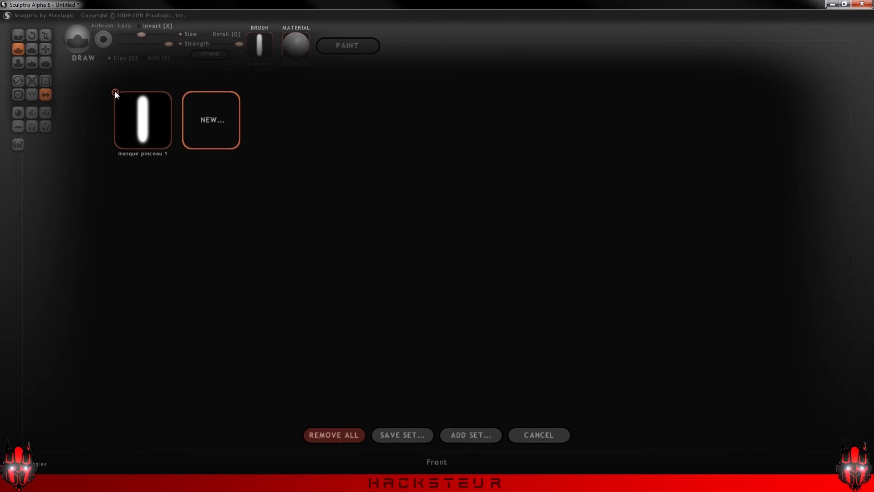
click(116, 92)
click(565, 432)
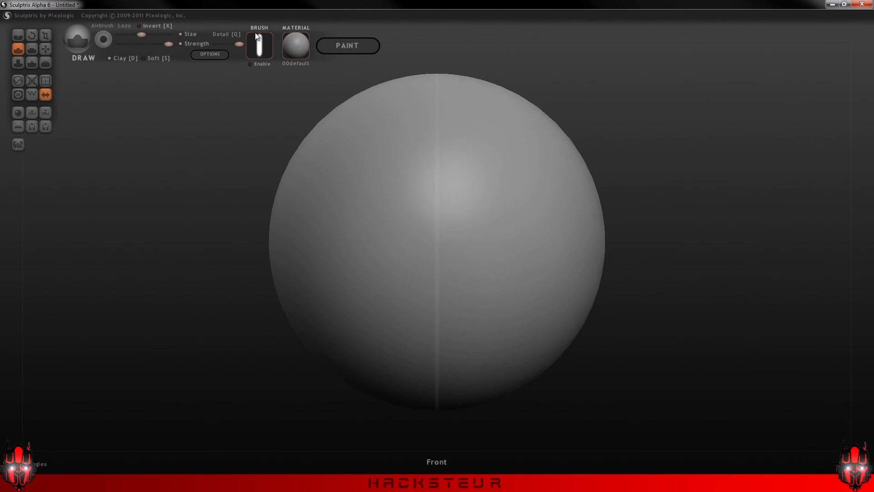
click(263, 53)
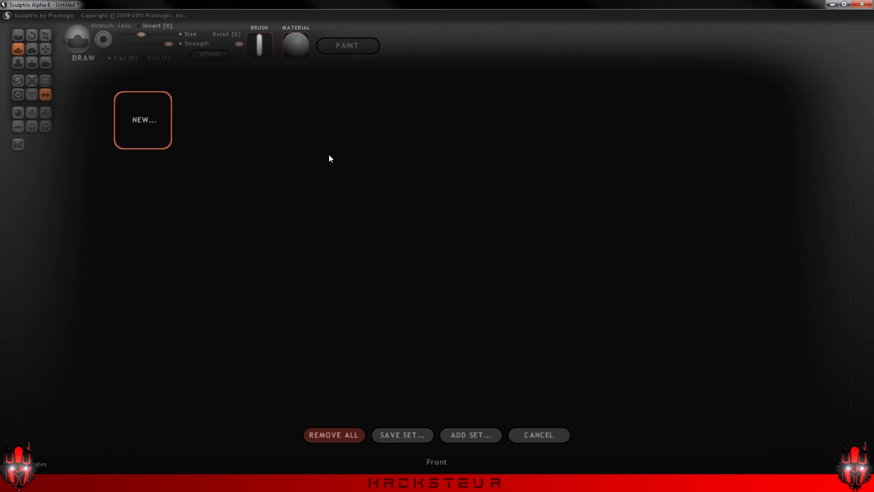
click(539, 435)
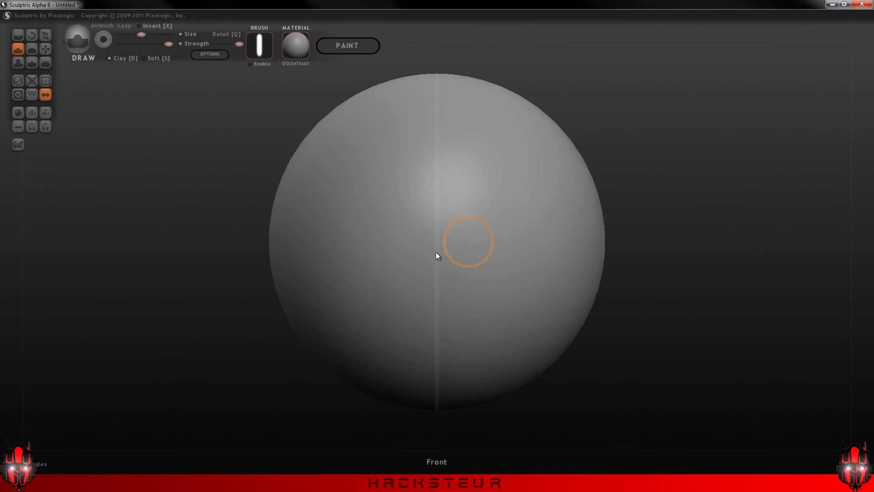
Switch the sphere to paint mode, building its mapping at a resolution of 1024
click(342, 46)
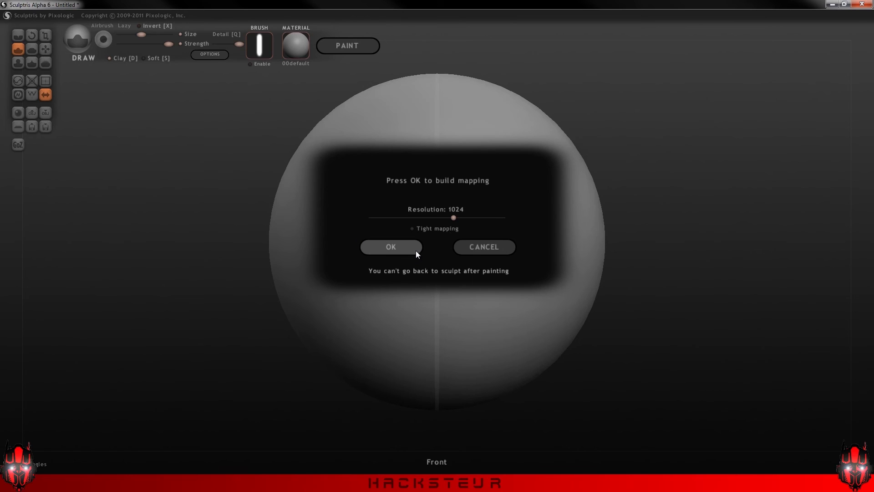
click(386, 246)
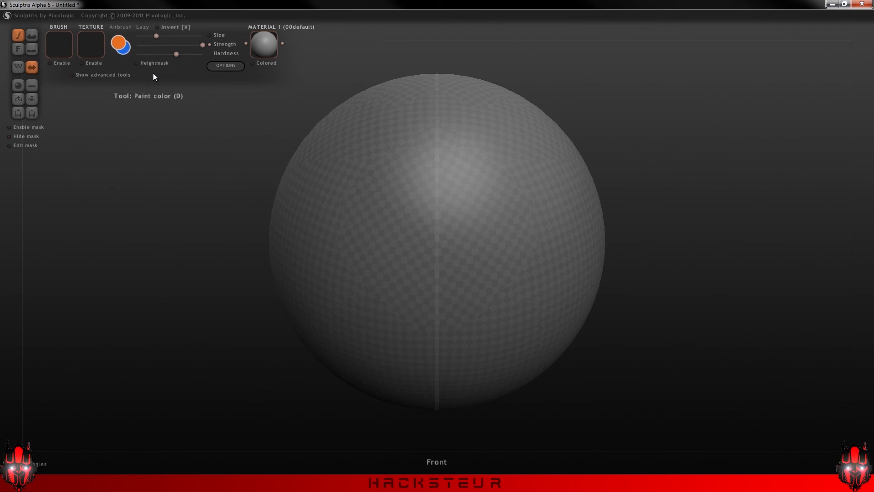
Set the primary paint colour to bright red at full brightness
click(117, 45)
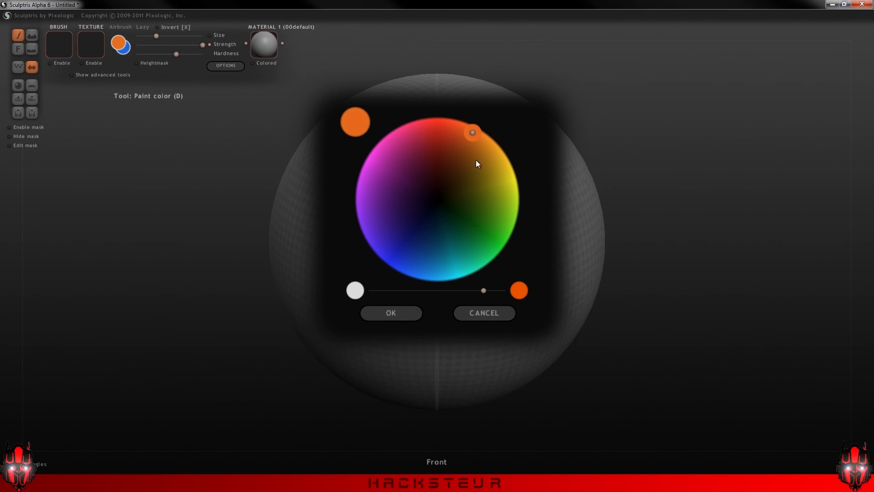
drag(471, 135, 399, 263)
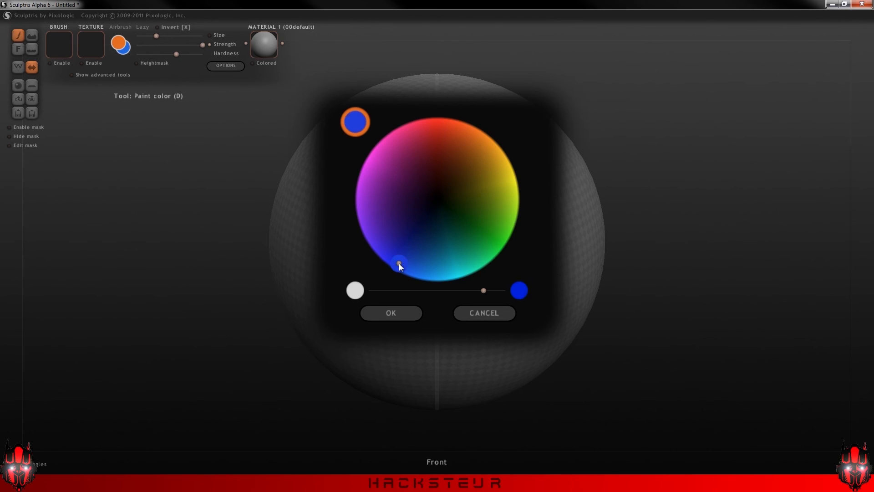
drag(484, 288, 511, 299)
drag(401, 261, 434, 118)
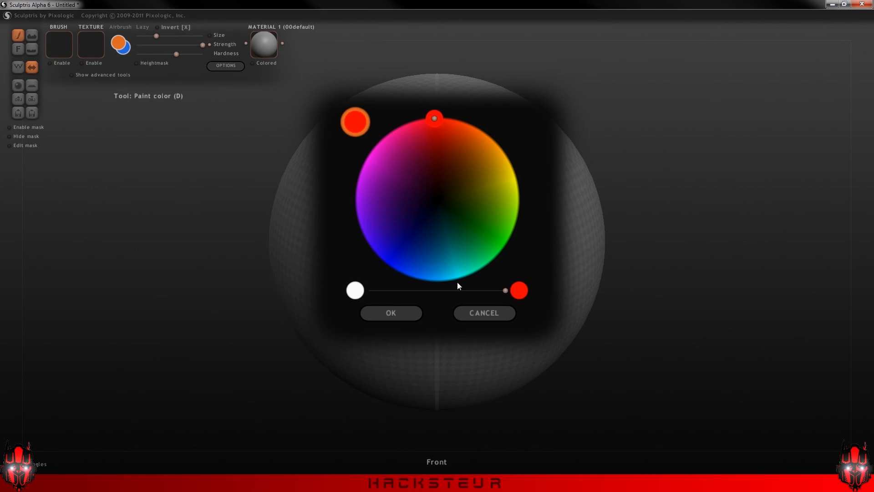
click(390, 311)
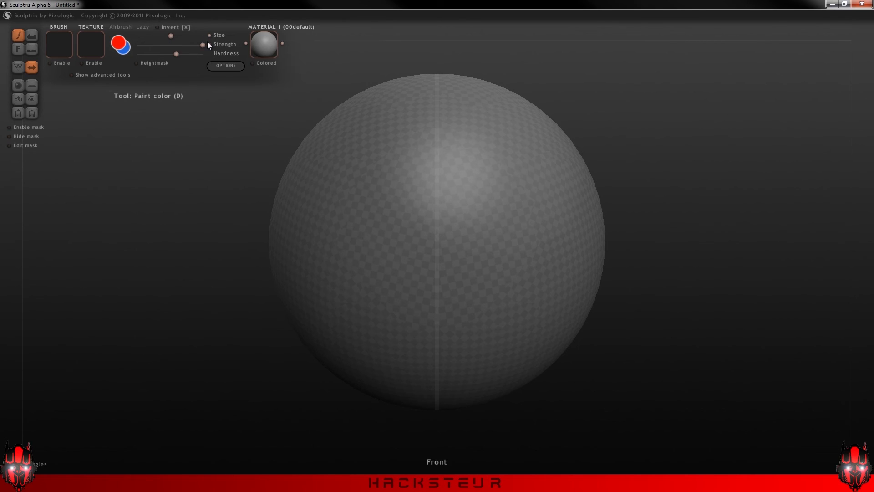
Adjust the paint brush's Size and Strength, test mirrored red and blue strokes on the sphere, and undo them
drag(665, 271, 649, 286)
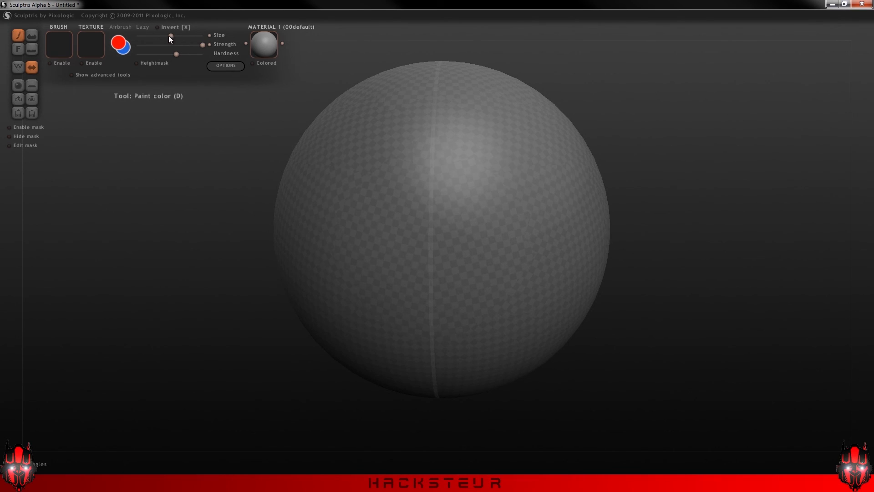
mouse_move(340, 190)
mouse_down()
mouse_move(369, 249)
mouse_move(327, 280)
mouse_move(296, 201)
mouse_move(353, 152)
mouse_move(412, 175)
mouse_up()
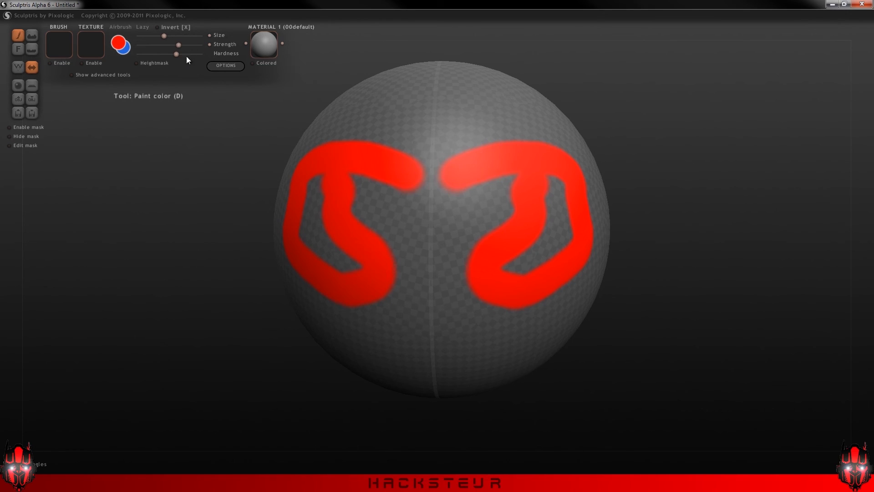
click(308, 162)
mouse_move(384, 113)
mouse_down()
mouse_move(415, 107)
mouse_move(503, 203)
mouse_move(457, 302)
mouse_move(378, 293)
mouse_move(378, 205)
mouse_up()
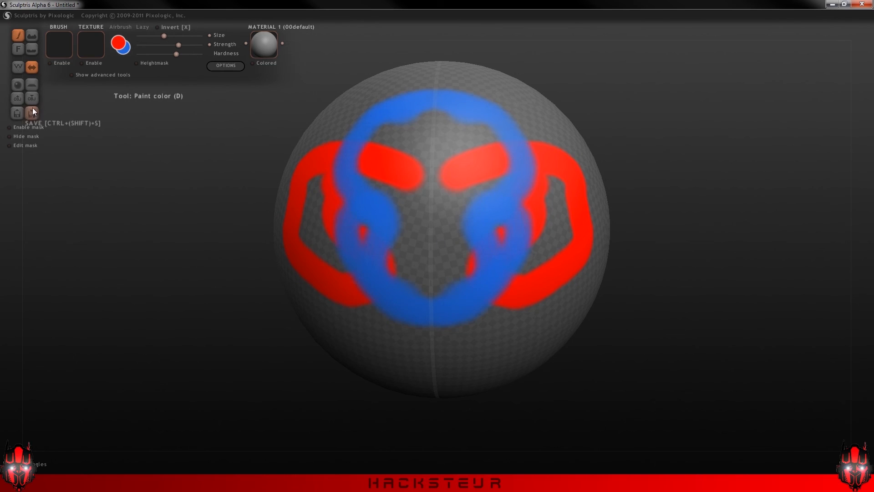
key(ctrl+z)
key(ctrl+z)
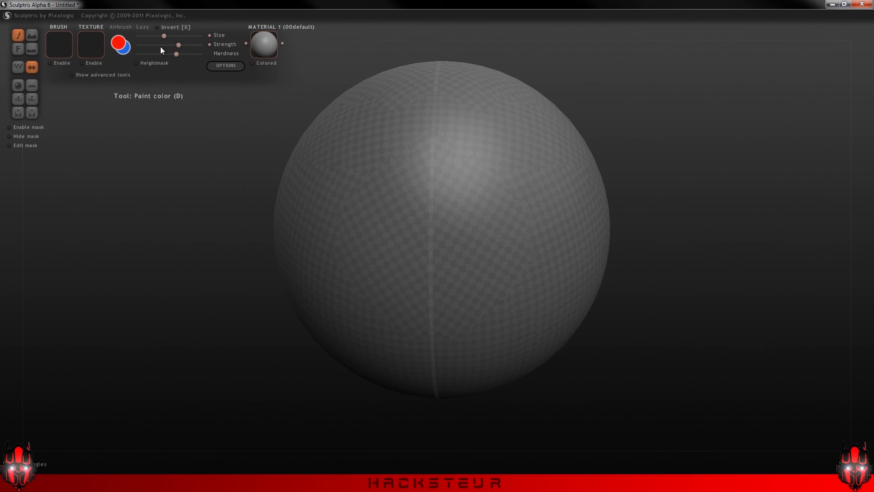
Load Fotolia_3339431_XL.jpg as the paint texture, test a mirrored red stroke on the sphere without enabling it, and undo the stroke
click(58, 52)
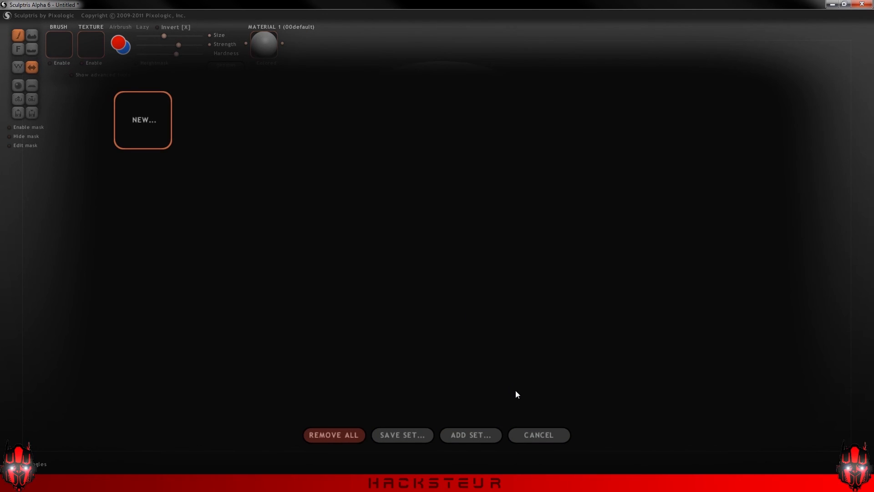
click(539, 433)
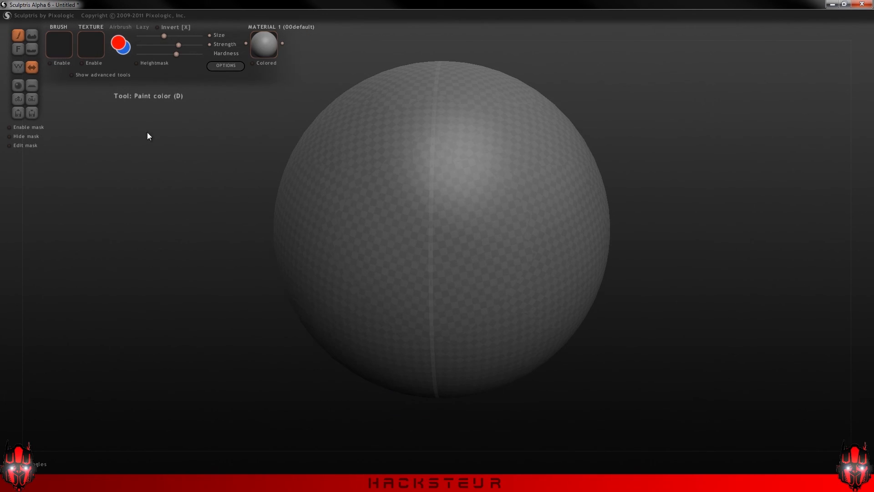
click(85, 47)
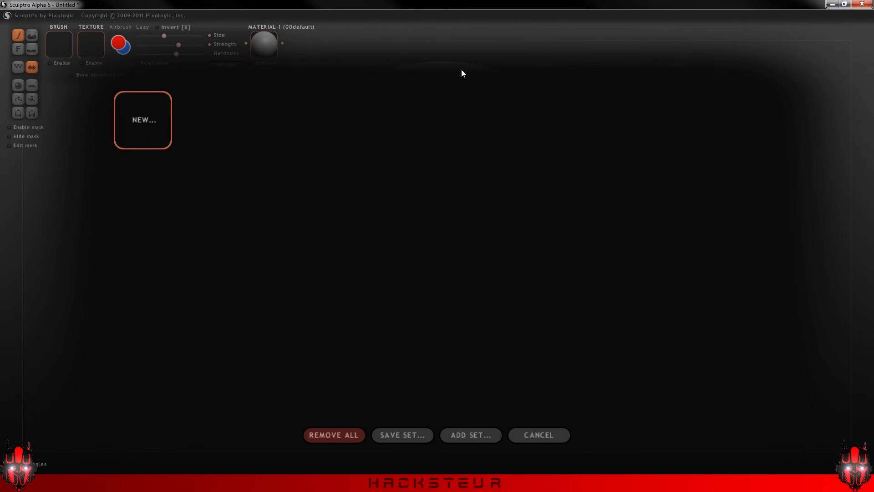
click(132, 132)
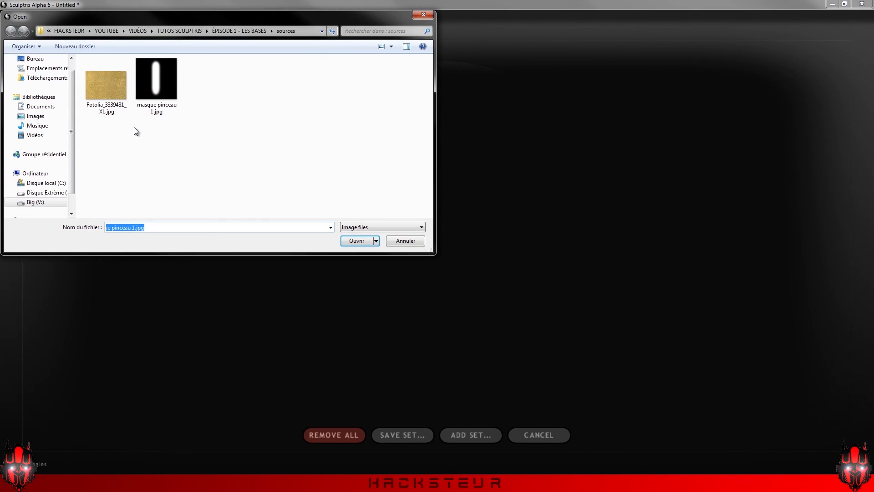
click(107, 98)
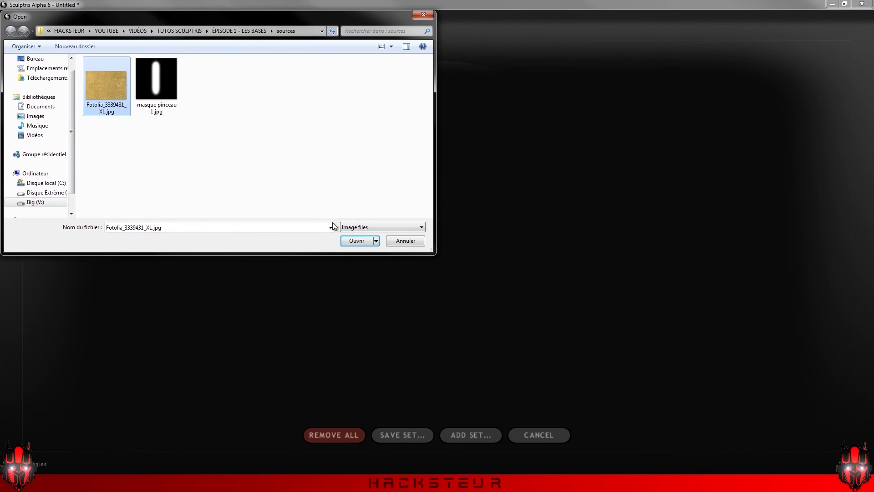
click(352, 239)
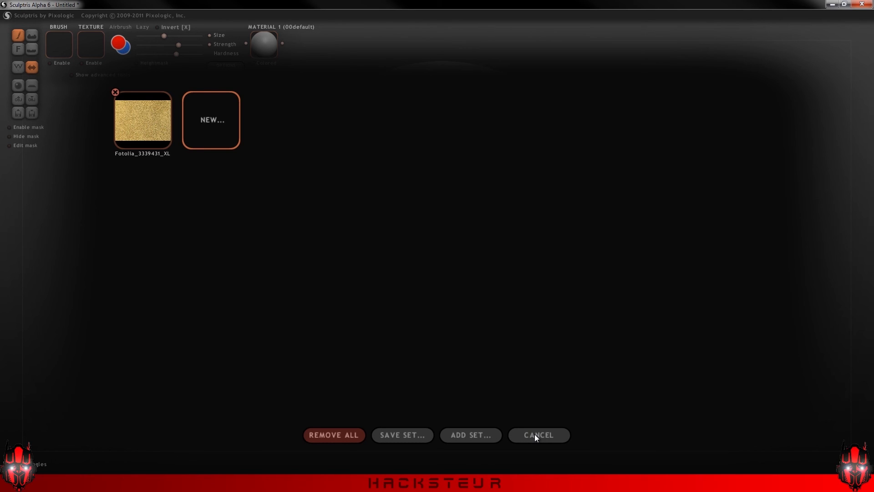
click(112, 122)
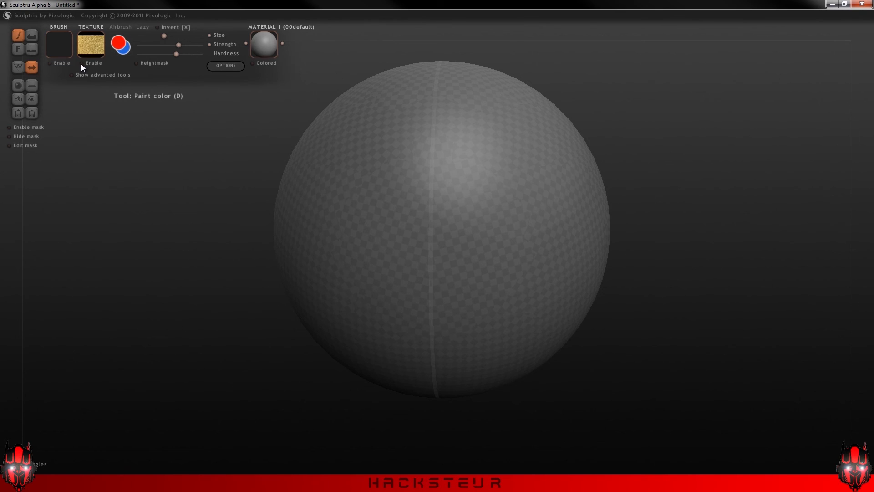
drag(350, 180, 460, 172)
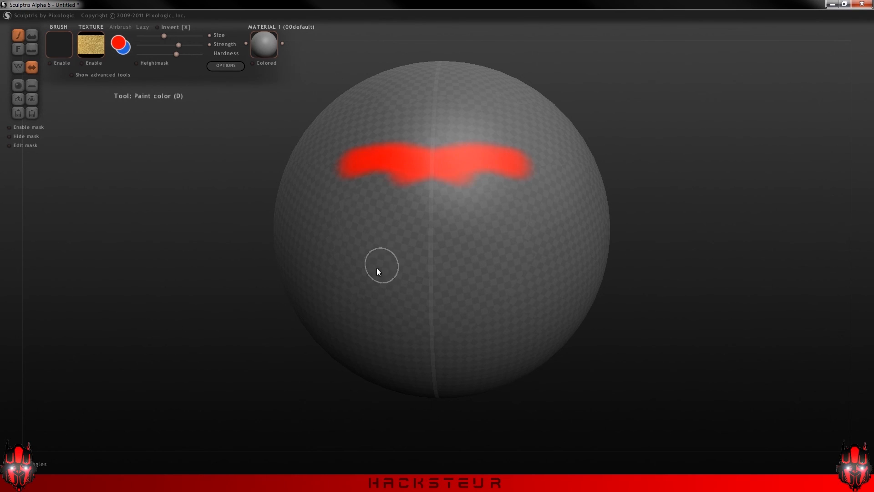
key(ctrl+z)
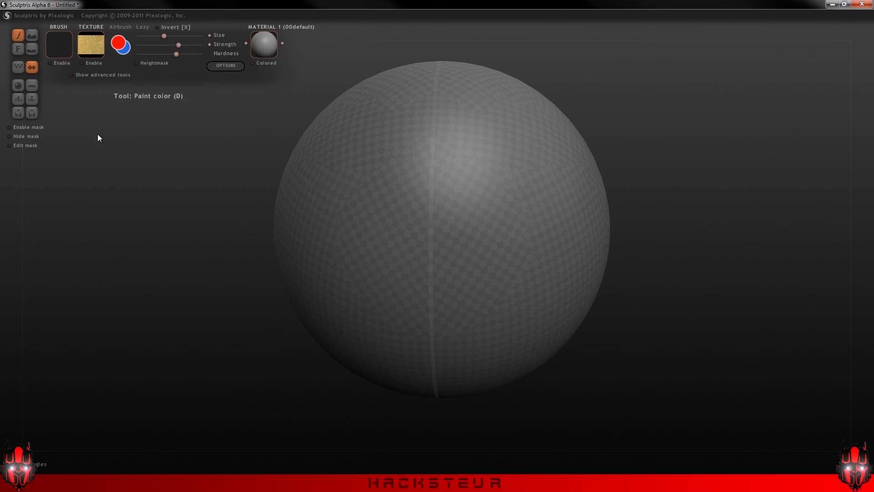
Enable the loaded paint texture, try the Heightmask option on and off, and show the advanced paint tools
click(82, 64)
click(136, 63)
click(136, 64)
click(71, 75)
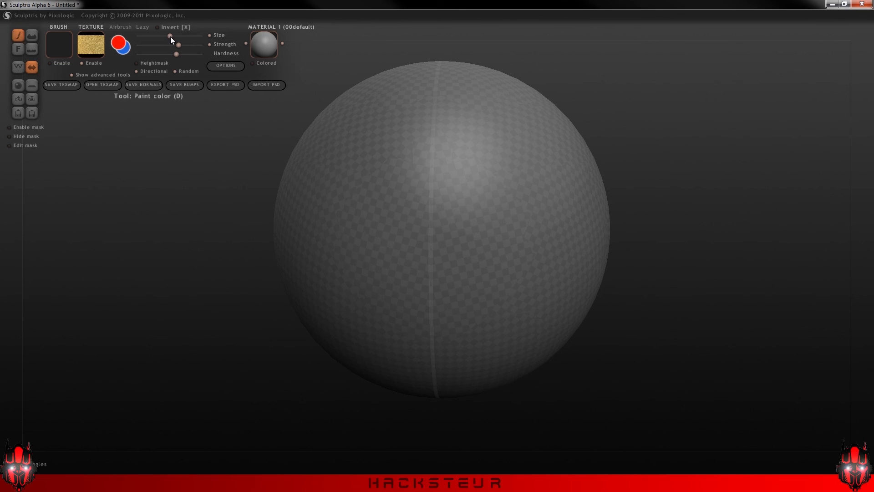
Test a mirrored stroke with the gold texture on the front of the sphere and undo it
mouse_move(378, 166)
mouse_down()
mouse_move(405, 191)
mouse_move(336, 231)
mouse_move(361, 293)
mouse_move(336, 286)
mouse_up()
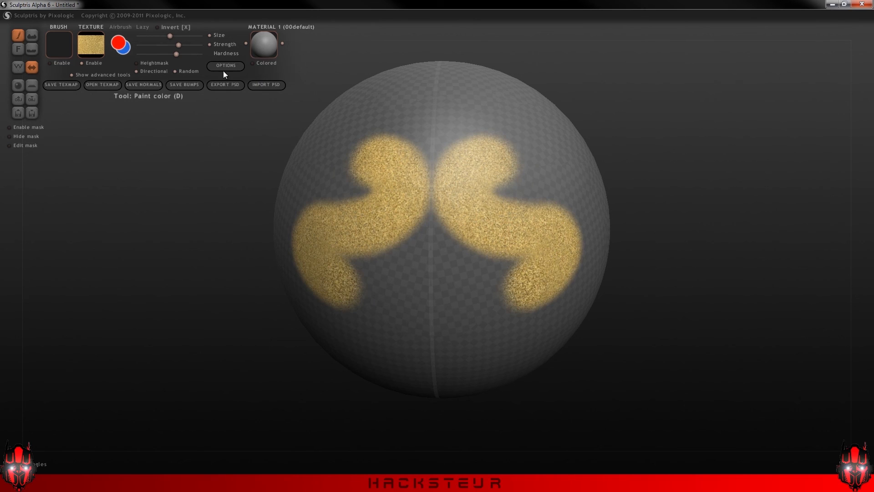
key(ctrl+z)
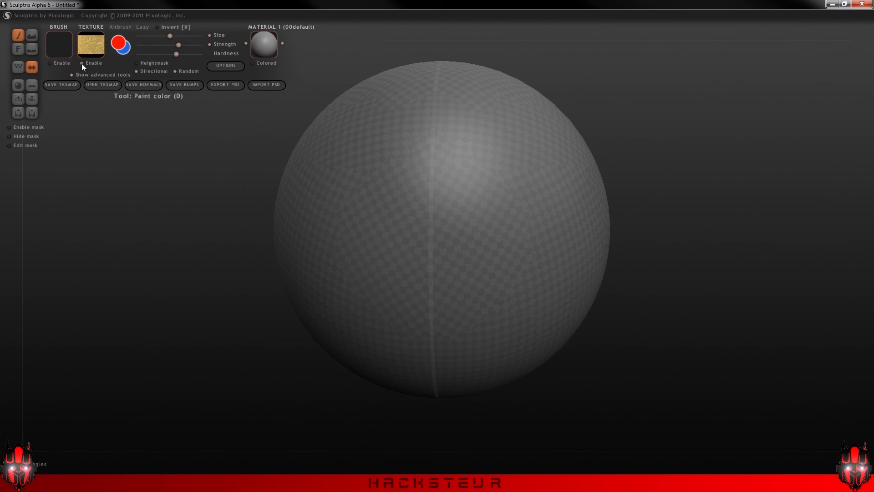
Try filling the whole sphere with the red paint colour, toggling the texture off and on between fills, and undo the fills
click(15, 51)
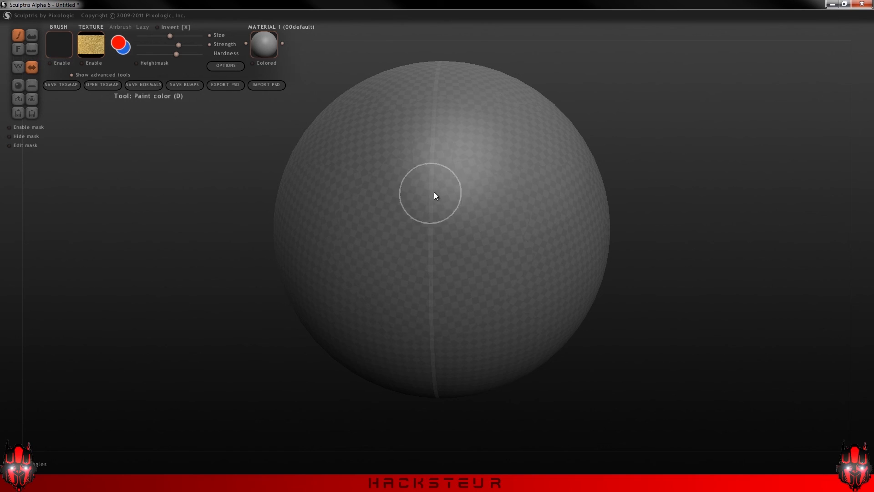
click(16, 49)
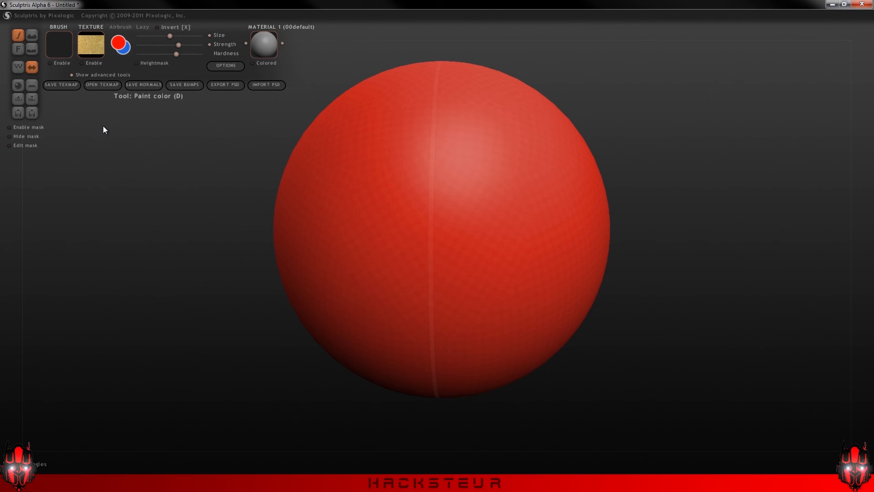
key(ctrl+z)
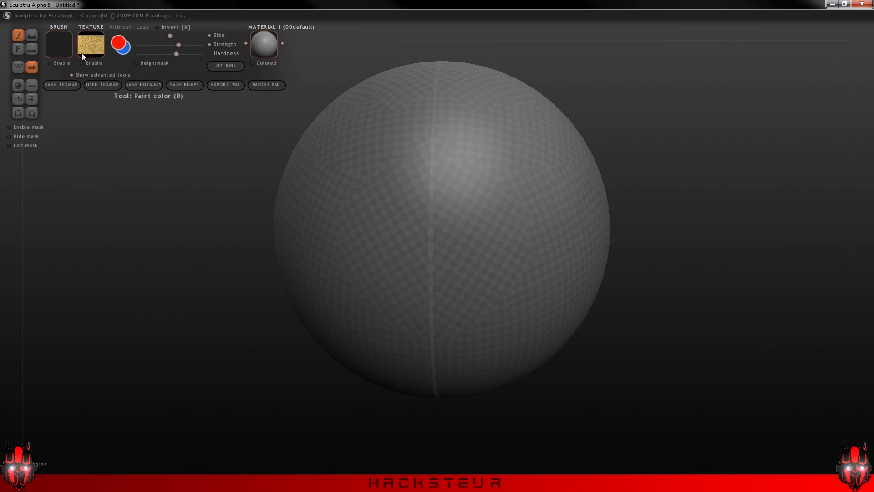
click(77, 71)
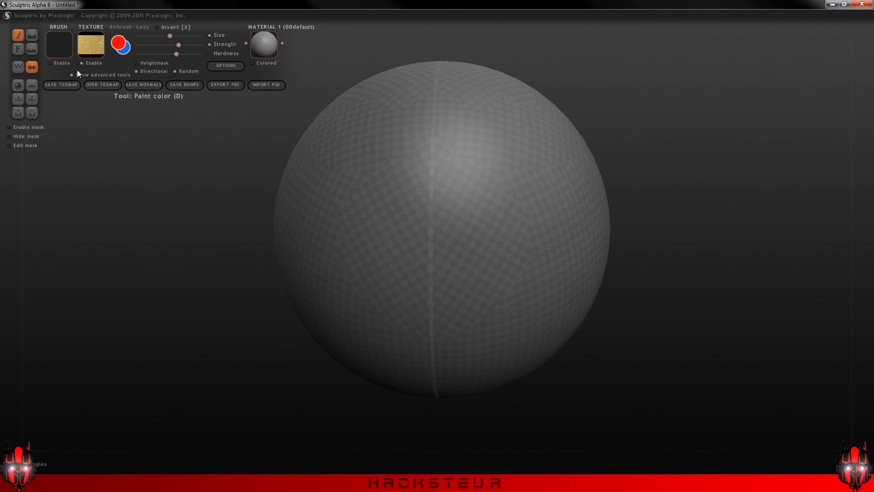
click(17, 50)
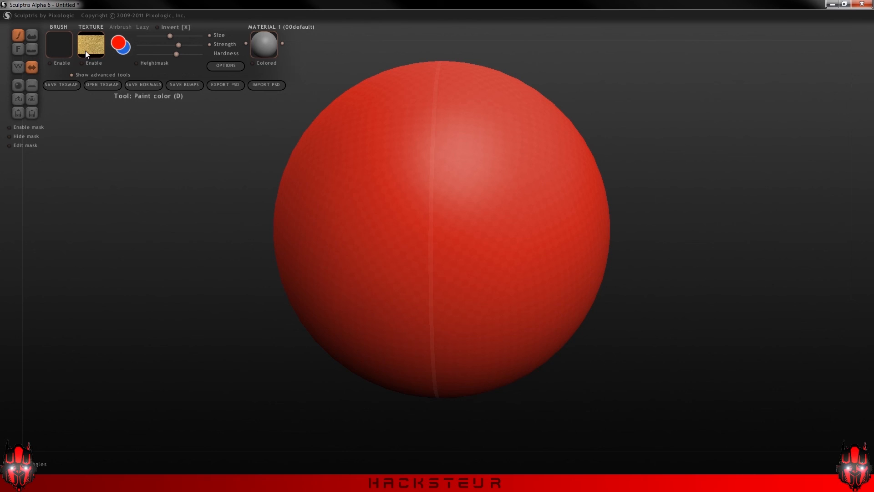
click(86, 64)
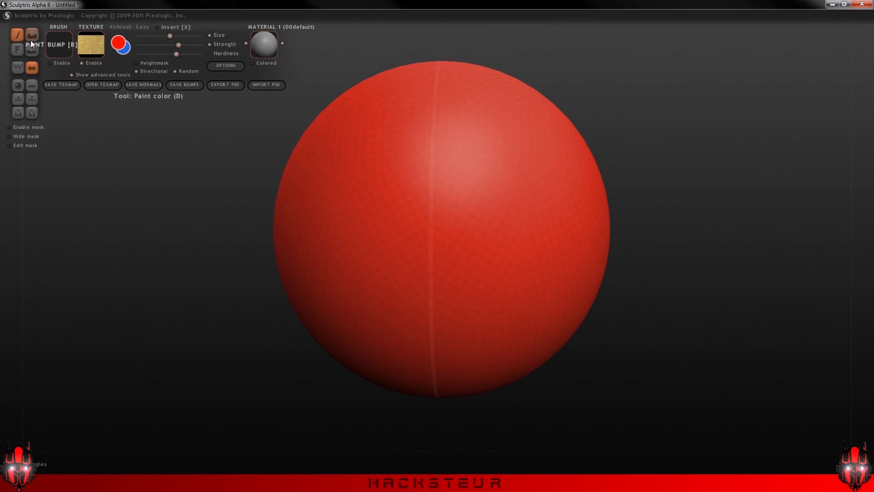
key(ctrl+z)
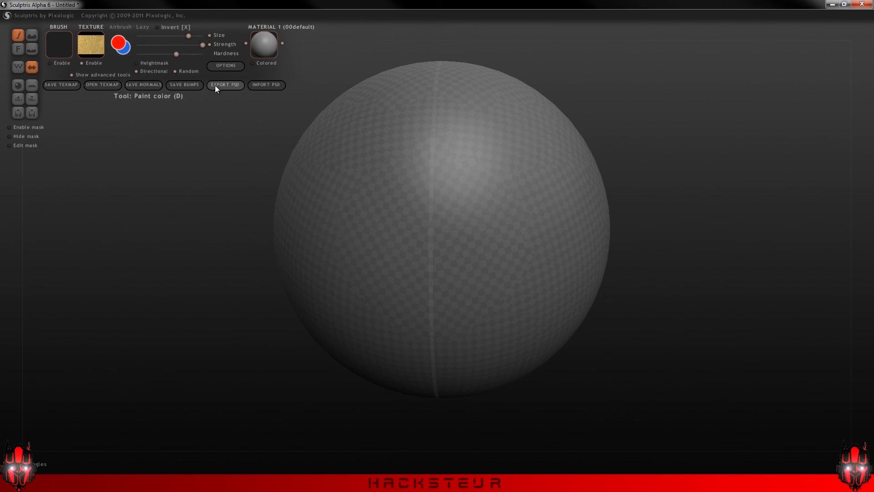
Raise the Paint color brush's Hardness and cover most of the sphere's front with the gold texture
click(197, 55)
mouse_move(346, 151)
mouse_down()
mouse_move(356, 176)
mouse_move(381, 186)
mouse_move(469, 307)
mouse_move(314, 336)
mouse_up()
mouse_move(698, 287)
mouse_down()
mouse_move(700, 258)
mouse_move(697, 271)
mouse_up()
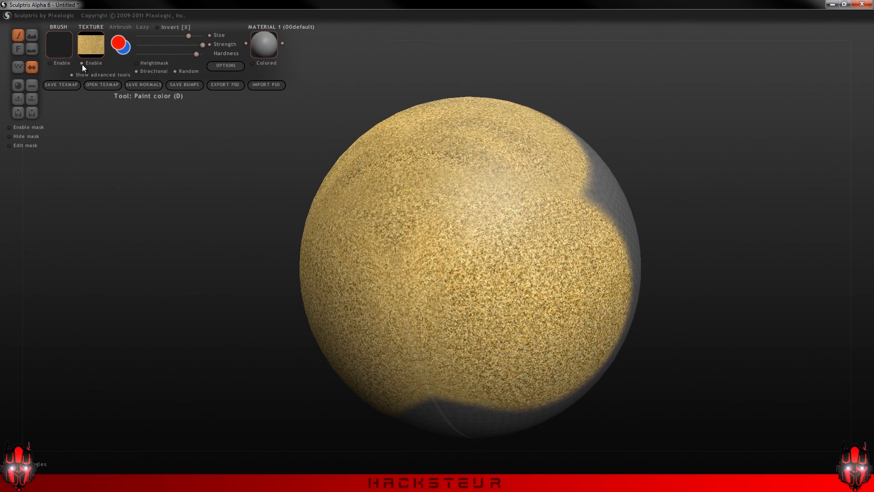
Paint textured bumps over the gold and bare areas of the sphere using Paint bump with Strength at maximum
click(30, 35)
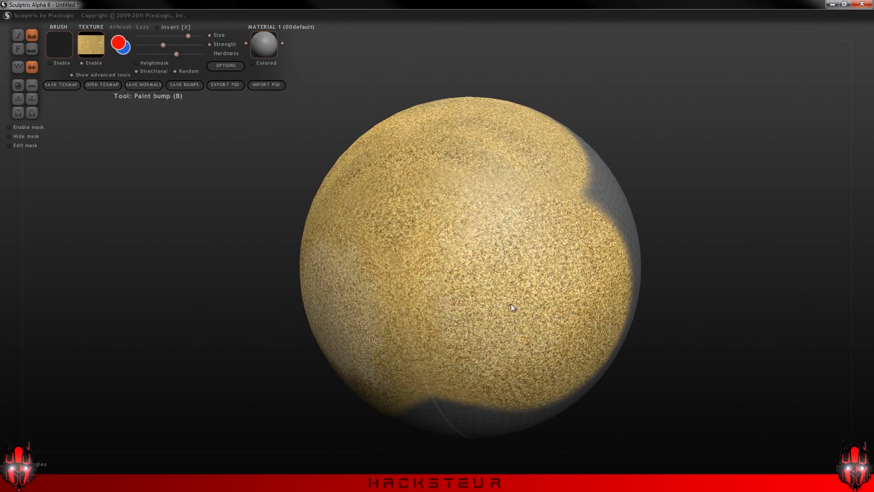
drag(724, 351, 599, 367)
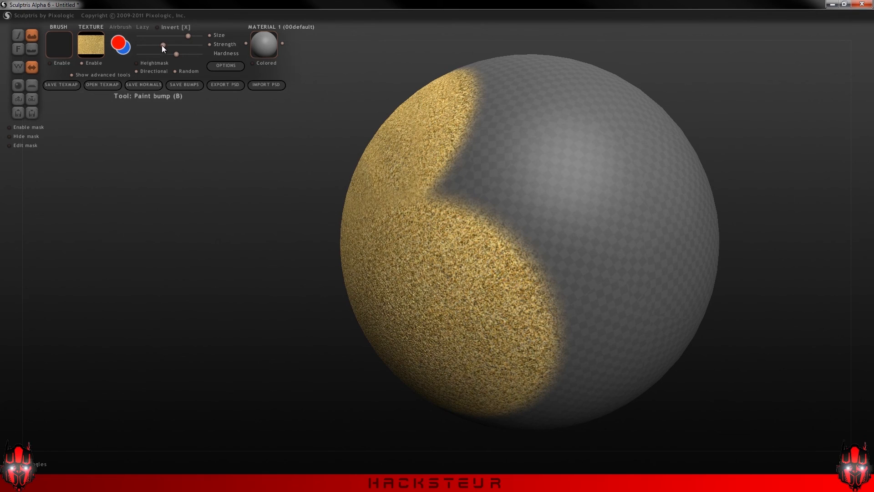
mouse_move(415, 260)
mouse_down()
mouse_move(364, 316)
mouse_move(452, 329)
mouse_move(479, 306)
mouse_up()
mouse_move(717, 182)
mouse_down()
mouse_move(713, 257)
mouse_move(637, 326)
mouse_up()
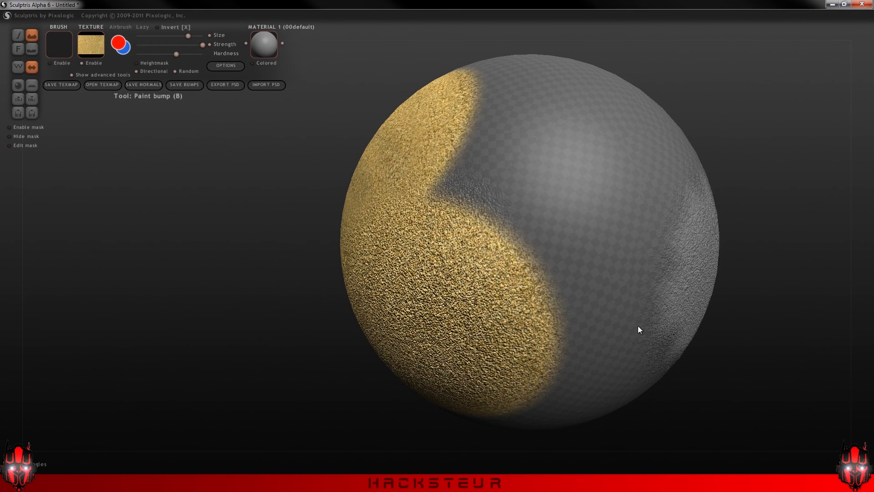
mouse_move(566, 187)
mouse_down()
mouse_move(599, 335)
mouse_move(560, 359)
mouse_up()
mouse_move(276, 243)
mouse_down()
mouse_move(287, 217)
mouse_move(348, 233)
mouse_move(337, 247)
mouse_up()
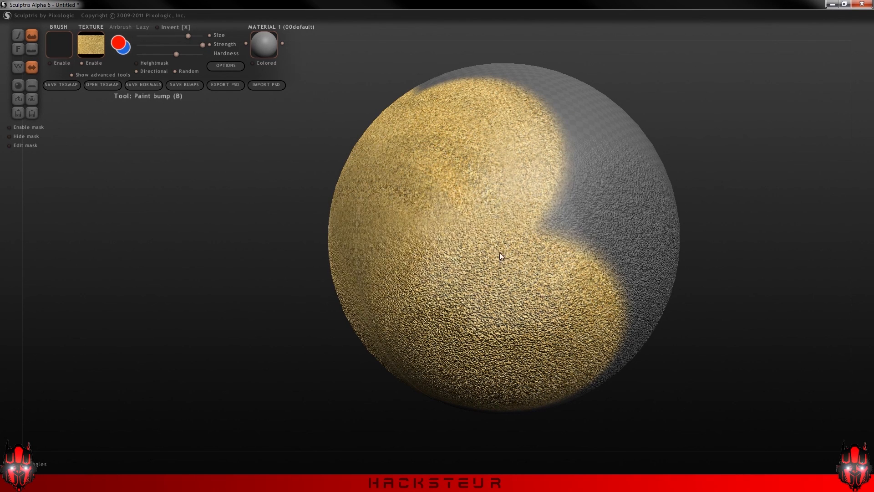
Undo the bump strokes and the gold texture paint on the sphere
key(ctrl+z)
key(ctrl+z)
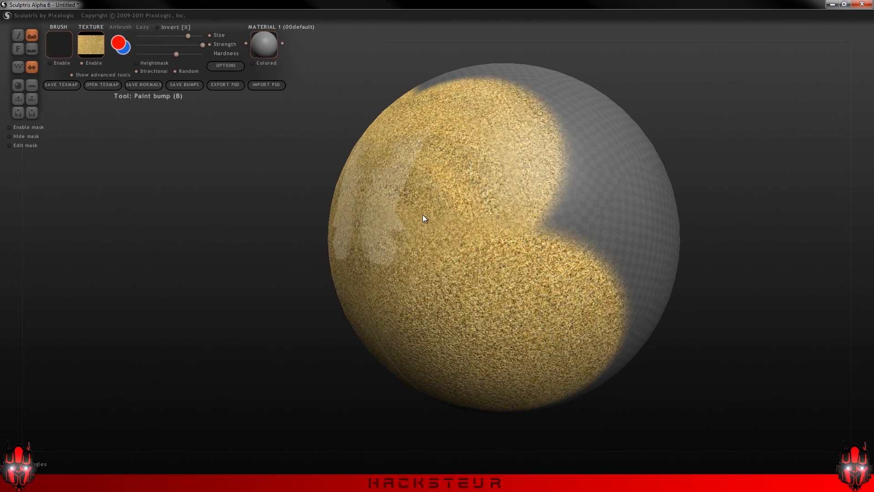
key(ctrl+z)
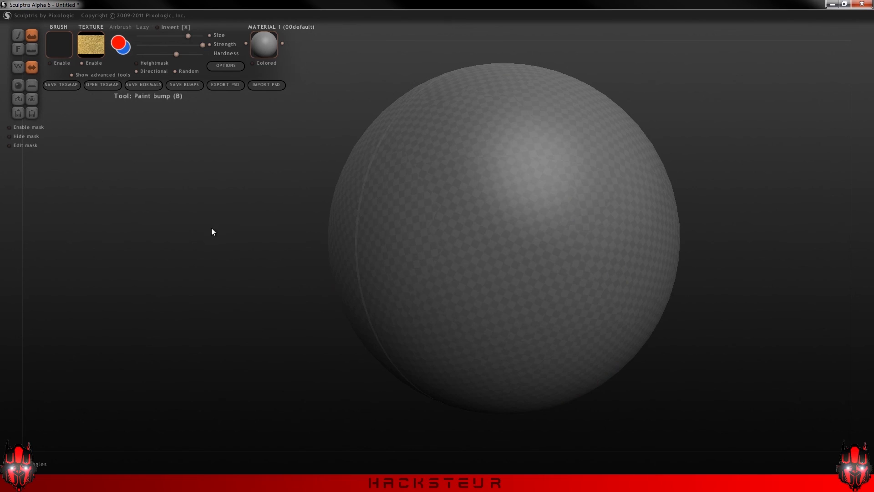
Paint a large gold texture patch on the sphere's right side and add bumps over it with Paint bump
shift+drag(215, 232, 352, 235)
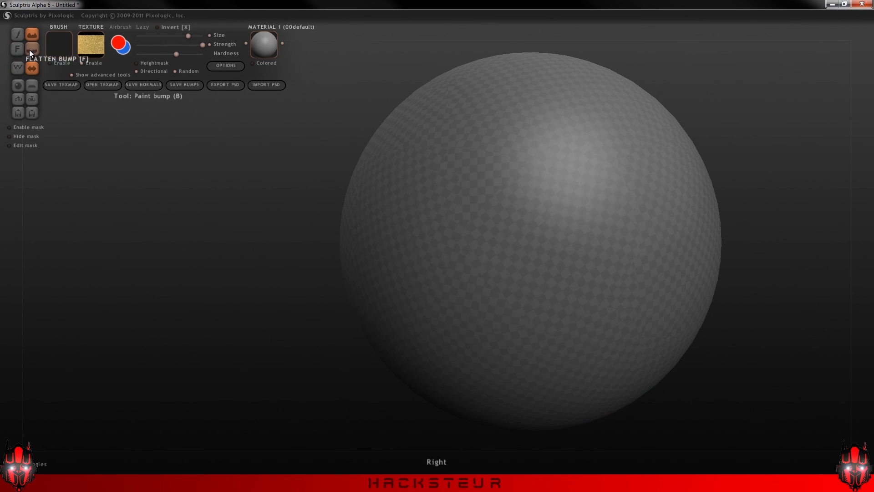
click(17, 35)
click(509, 251)
drag(509, 251, 592, 319)
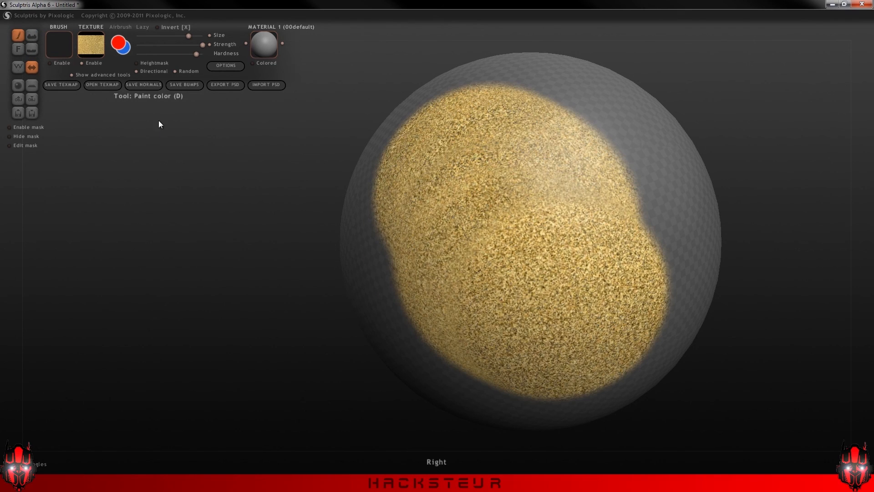
click(31, 34)
mouse_move(501, 238)
mouse_down()
mouse_move(527, 282)
mouse_move(546, 273)
mouse_move(591, 318)
mouse_up()
Smooth the bumps on the gold patch using Flatten bump, undoing the first stroke and retrying with larger Size and Strength
click(32, 49)
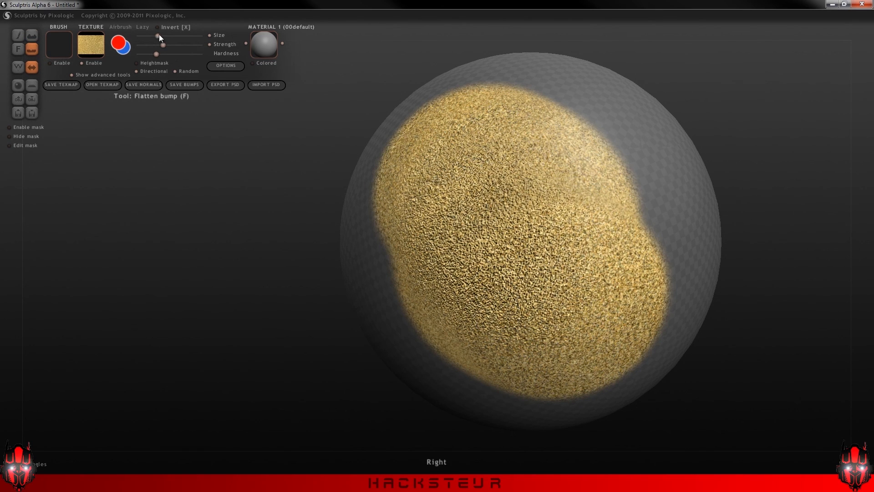
mouse_move(455, 205)
mouse_down()
mouse_move(485, 233)
mouse_move(489, 222)
mouse_move(522, 261)
mouse_move(490, 260)
mouse_up()
key(ctrl+z)
mouse_move(498, 213)
mouse_down()
mouse_move(499, 247)
mouse_move(489, 244)
mouse_move(505, 281)
mouse_move(520, 235)
mouse_move(429, 304)
mouse_up()
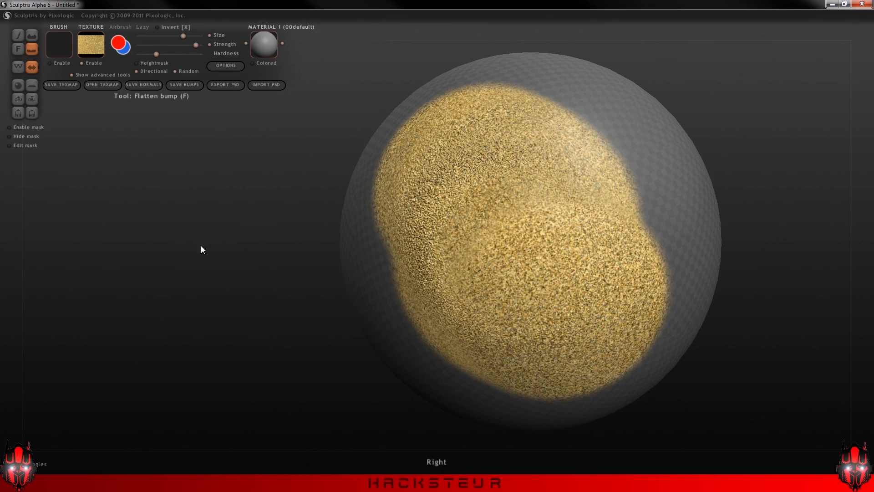
Undo the flattening, bump and gold paint strokes to return the sphere to bare grey
key(ctrl+z)
key(ctrl+z)
key(ctrl+z)
key(ctrl+z)
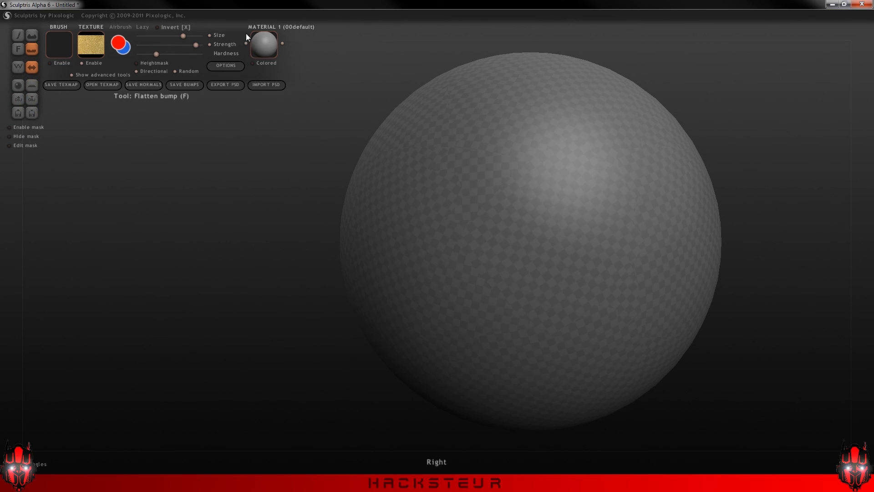
Browse the material library, apply the thuglee-03 material to the sphere, and reopen the library to update it
click(264, 51)
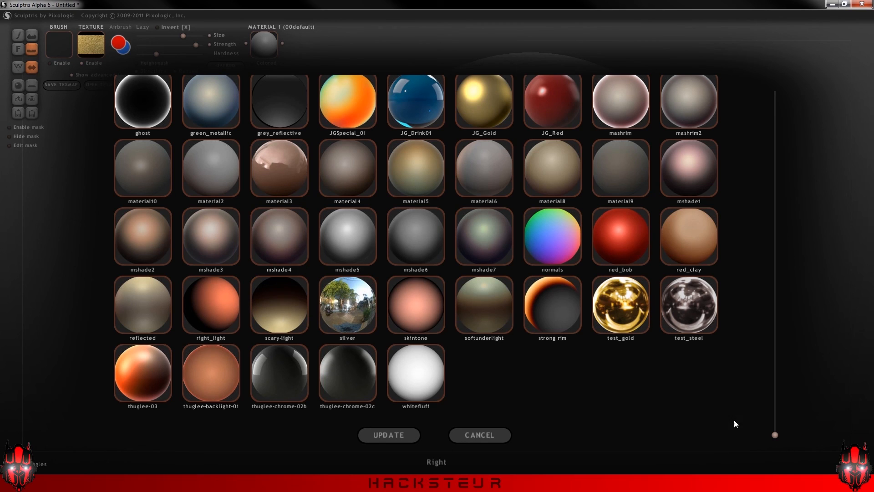
drag(776, 435, 751, 35)
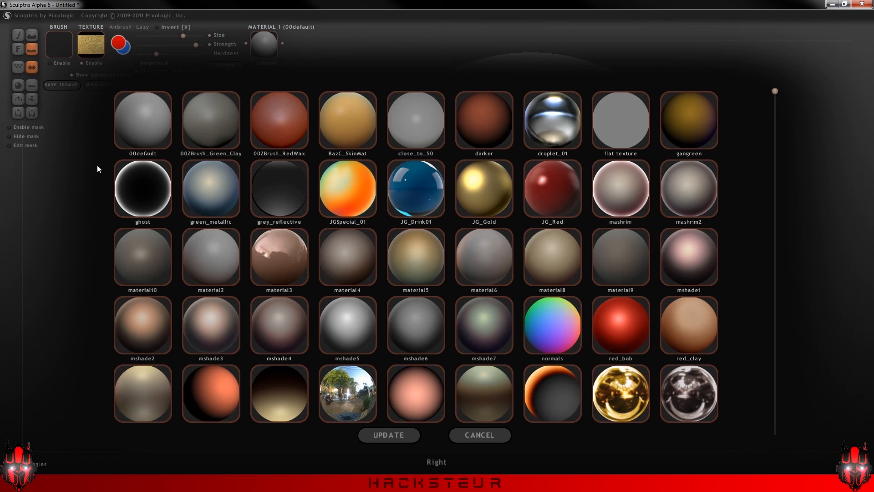
drag(768, 95, 714, 275)
click(251, 399)
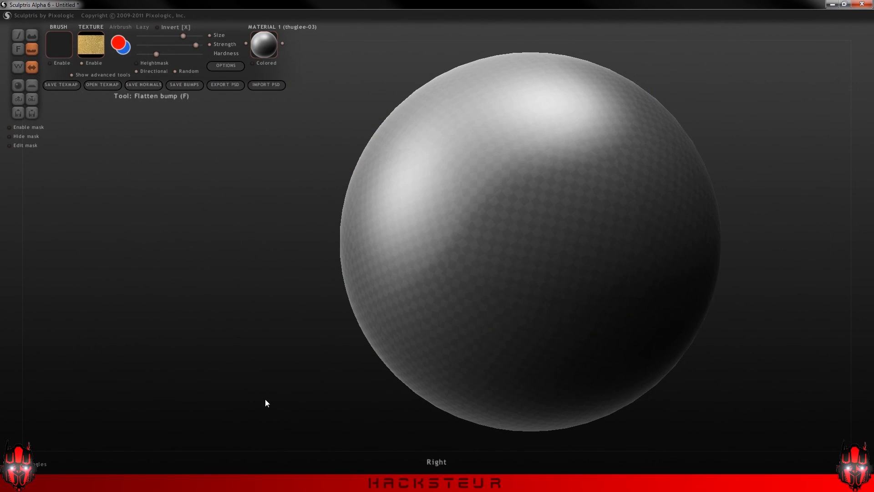
click(264, 43)
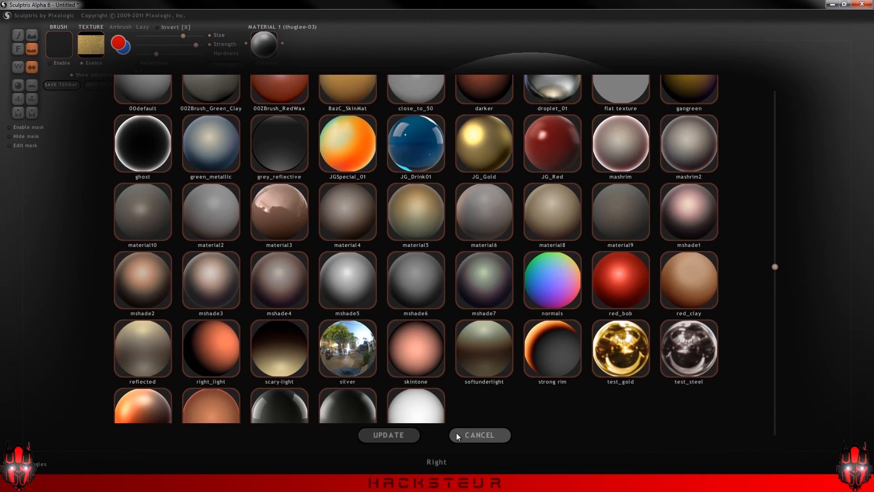
click(386, 434)
Review the Paint options for brush, pressure, bump and display settings, and close the dialog
right_drag(360, 191, 304, 126)
right_drag(141, 255, 177, 201)
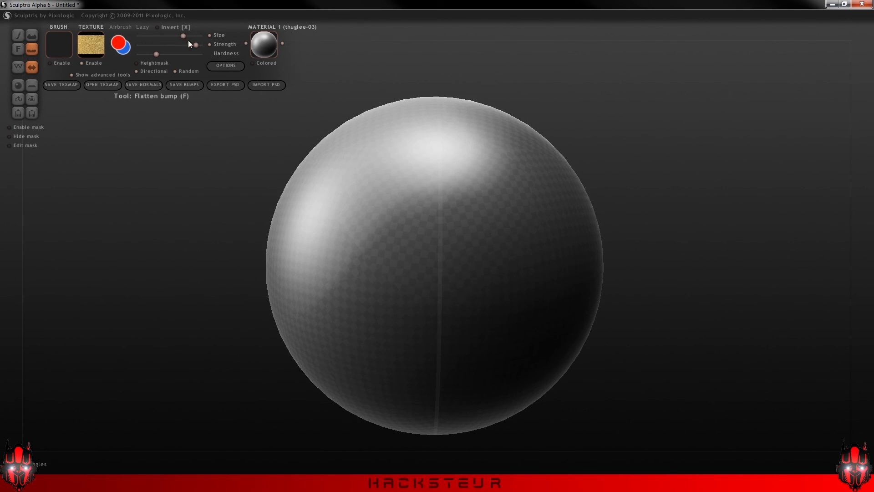
click(222, 65)
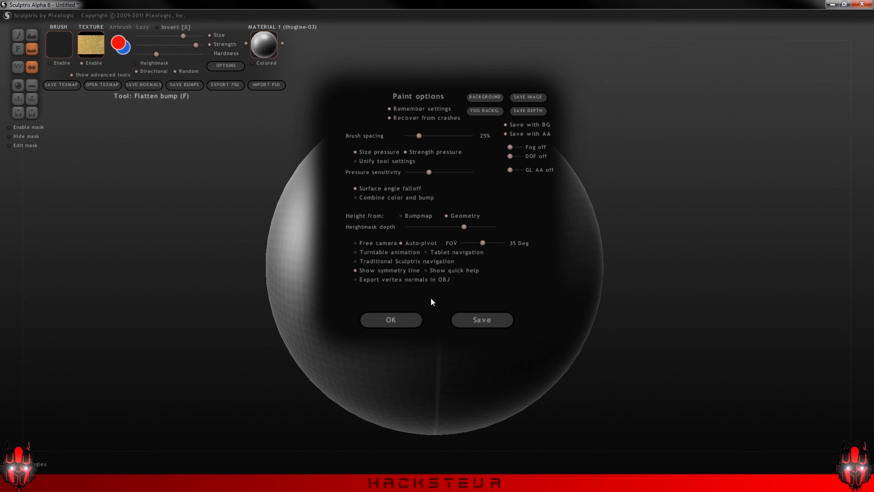
click(387, 319)
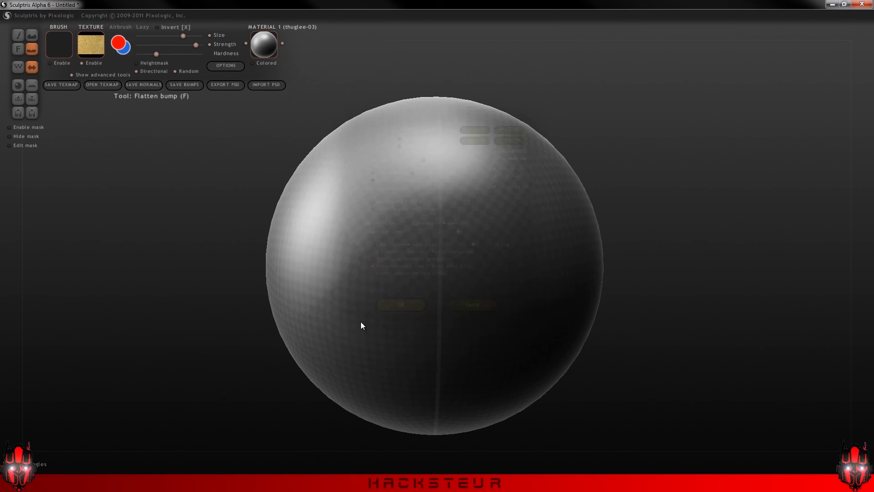